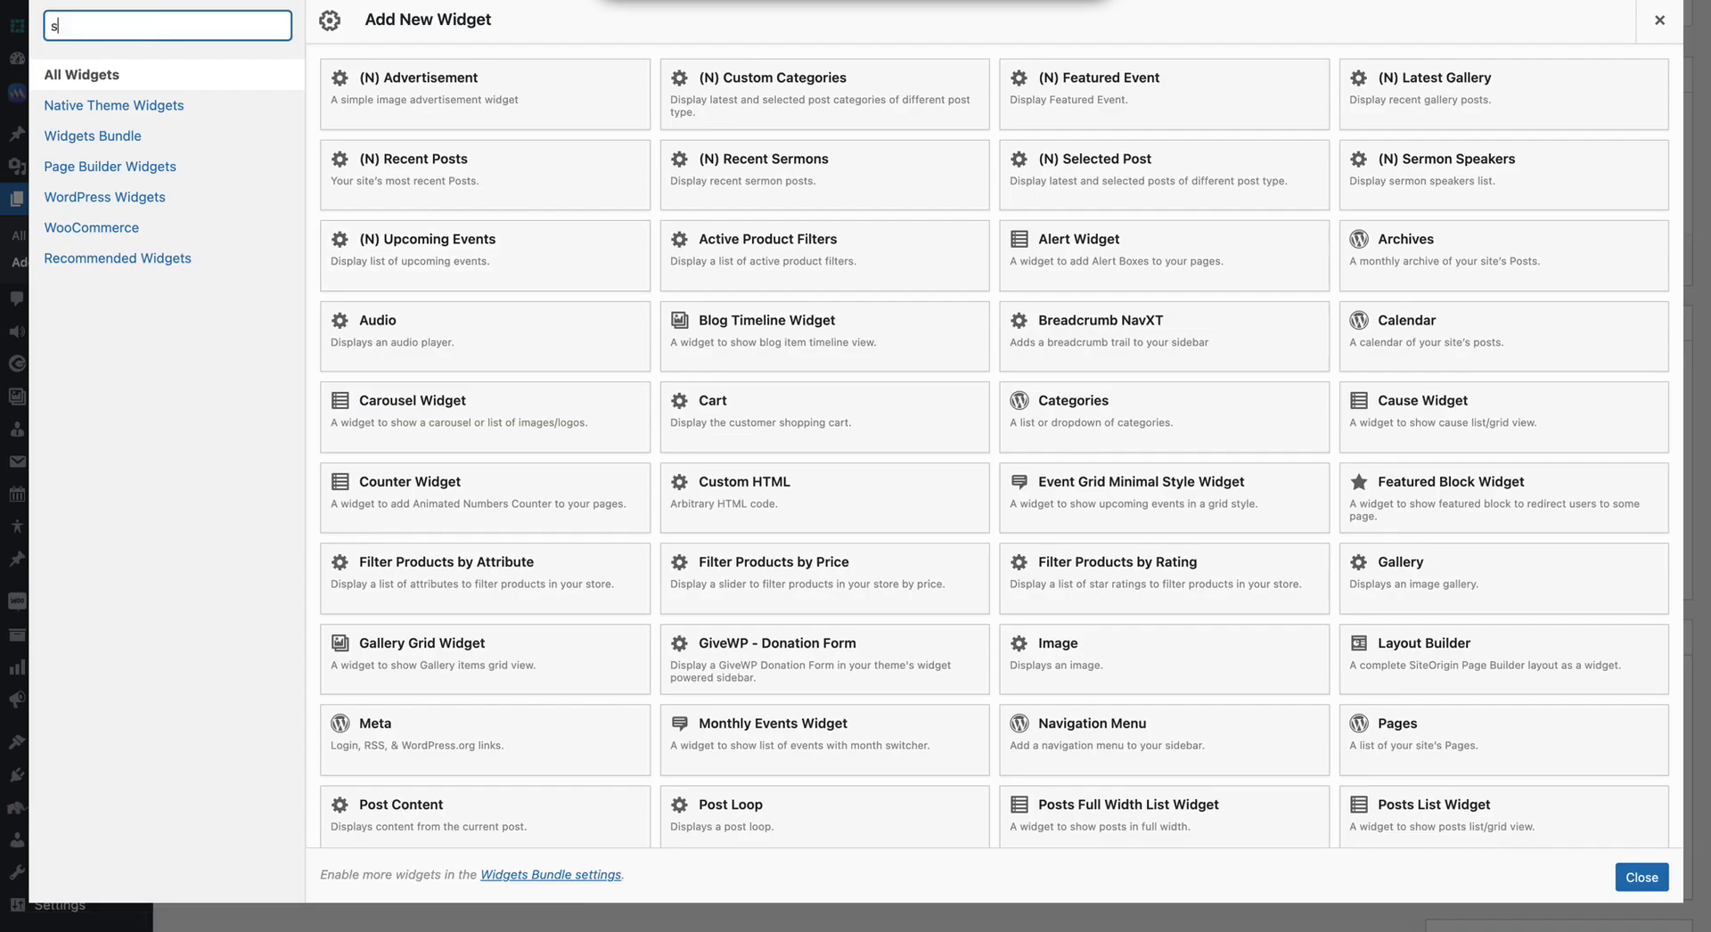
Add the (N) Recent Sermons widget to the page and split its row into 3 even columns.
{"action": "type", "text": "sermon"}
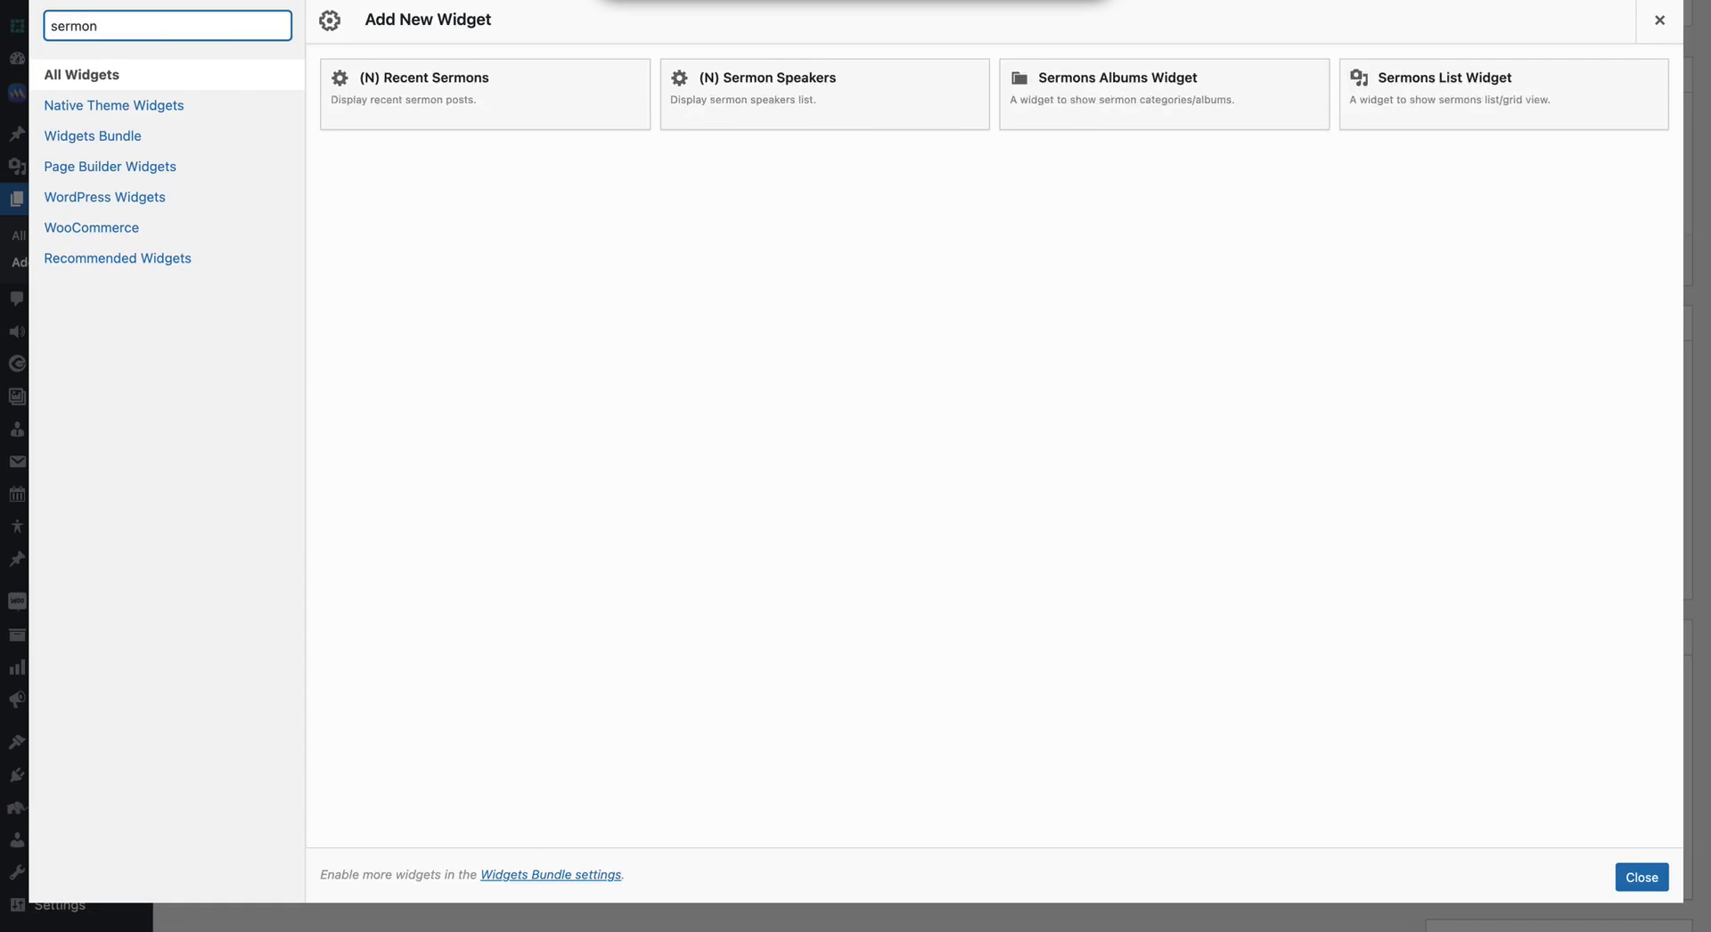
{"action": "left_click", "coordinate": [473, 98]}
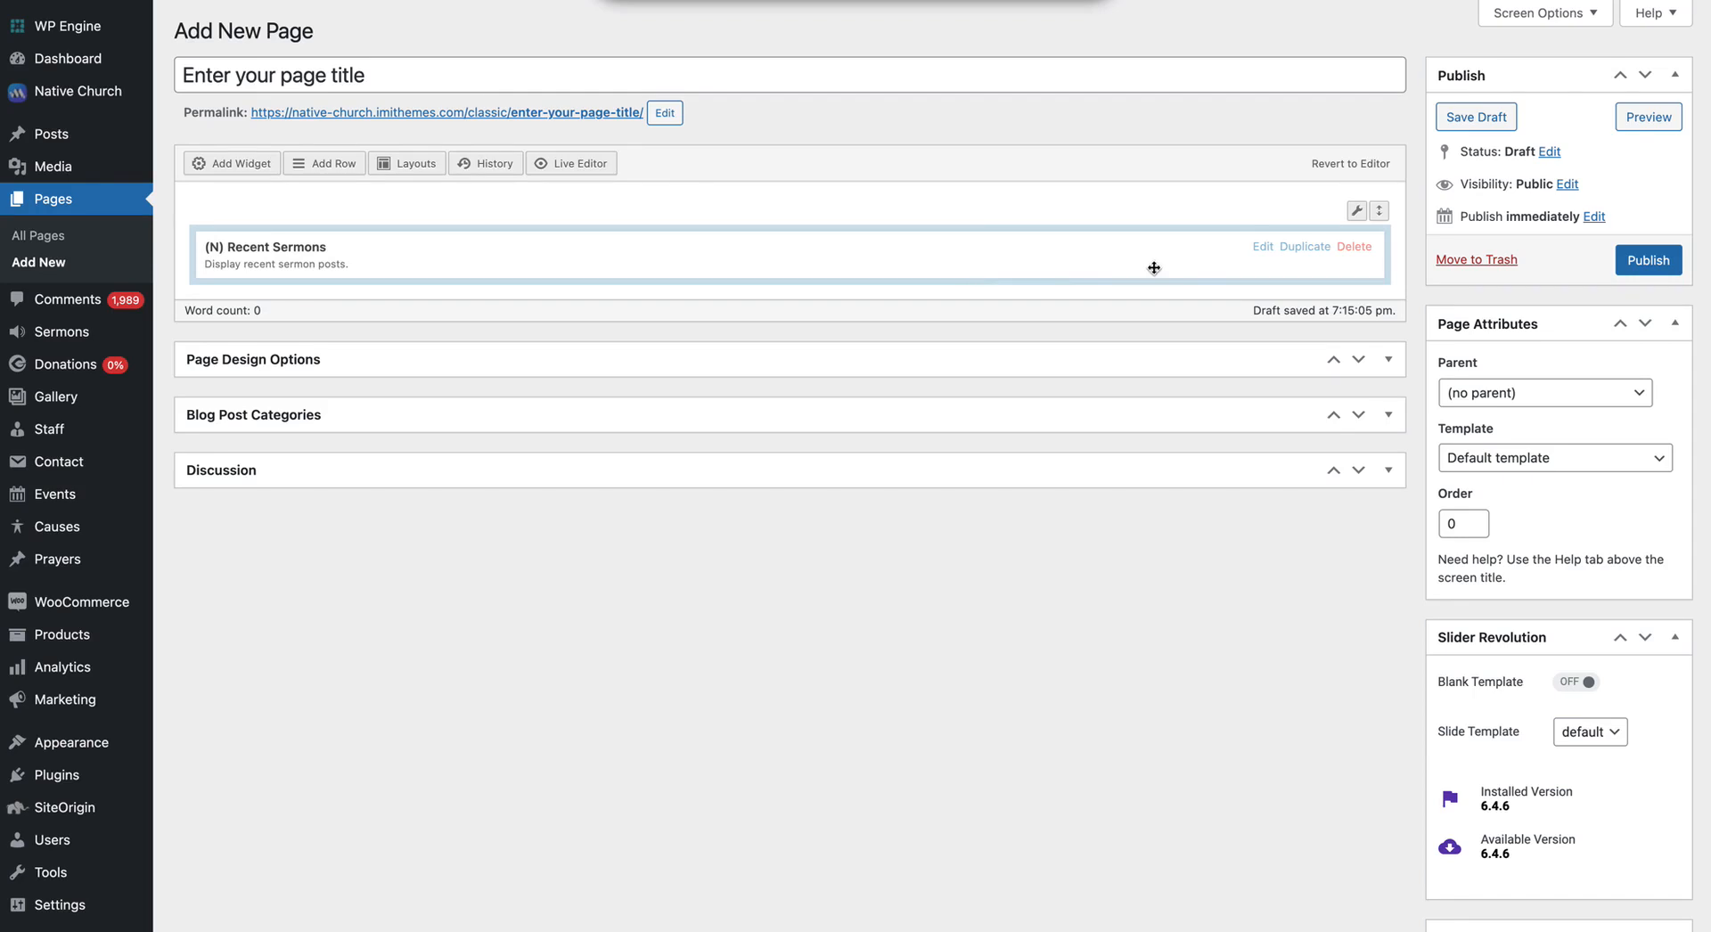
{"action": "mouse_move", "coordinate": [1356, 211]}
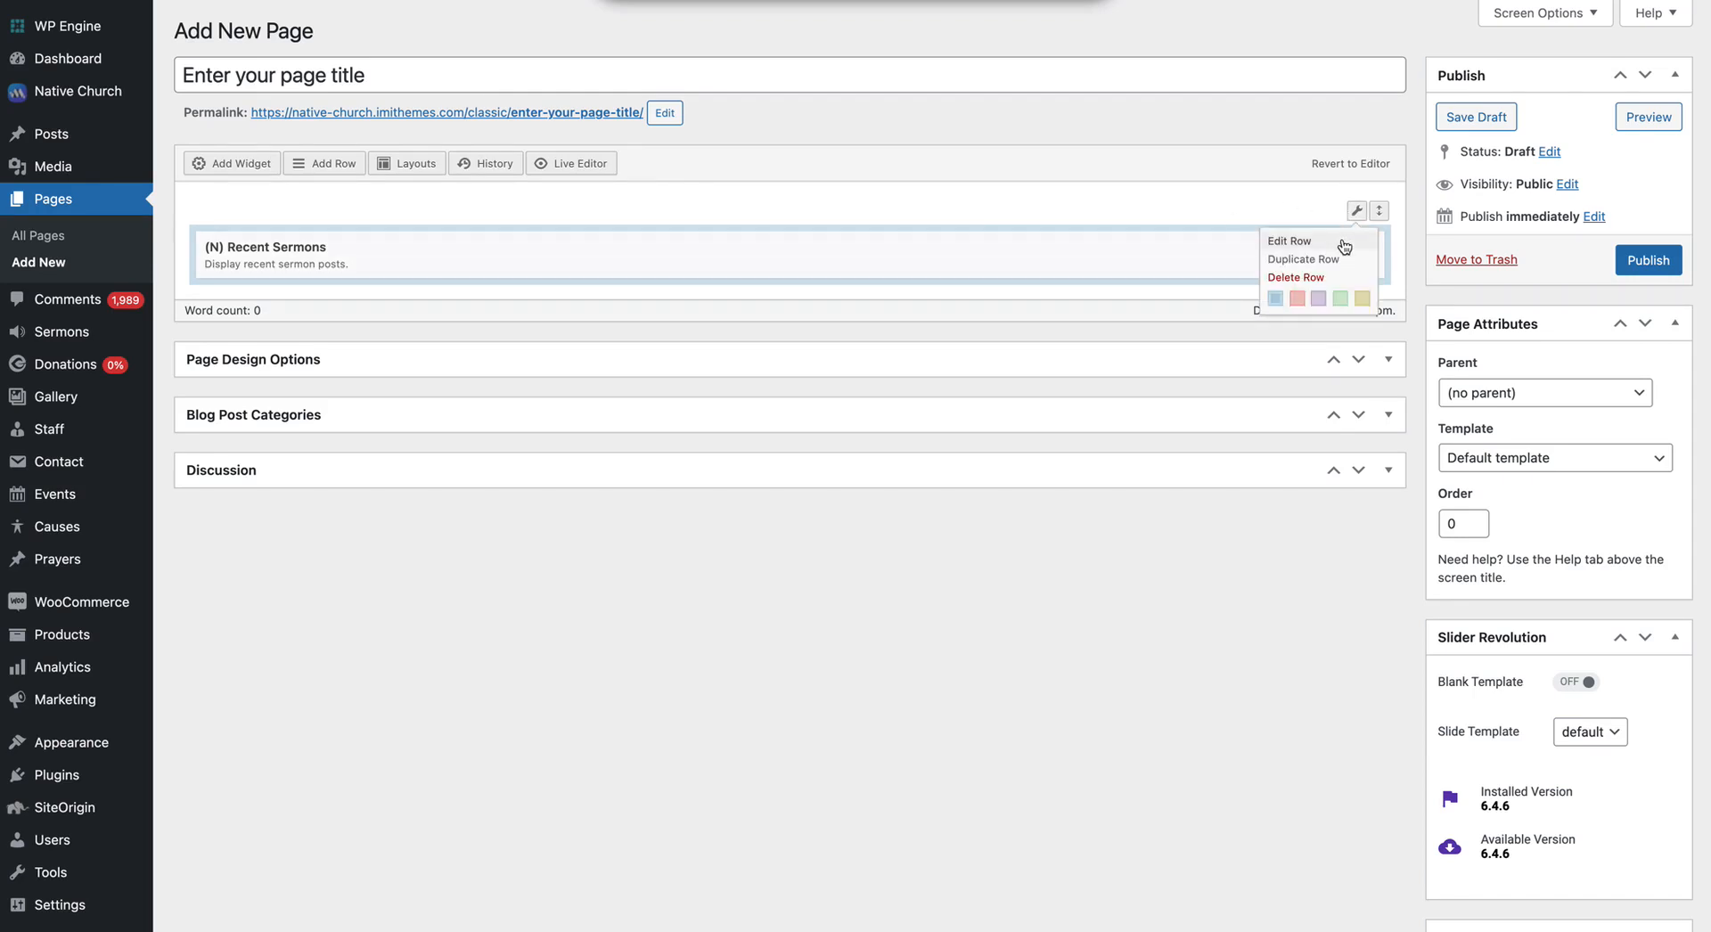
{"action": "left_click", "coordinate": [1310, 238]}
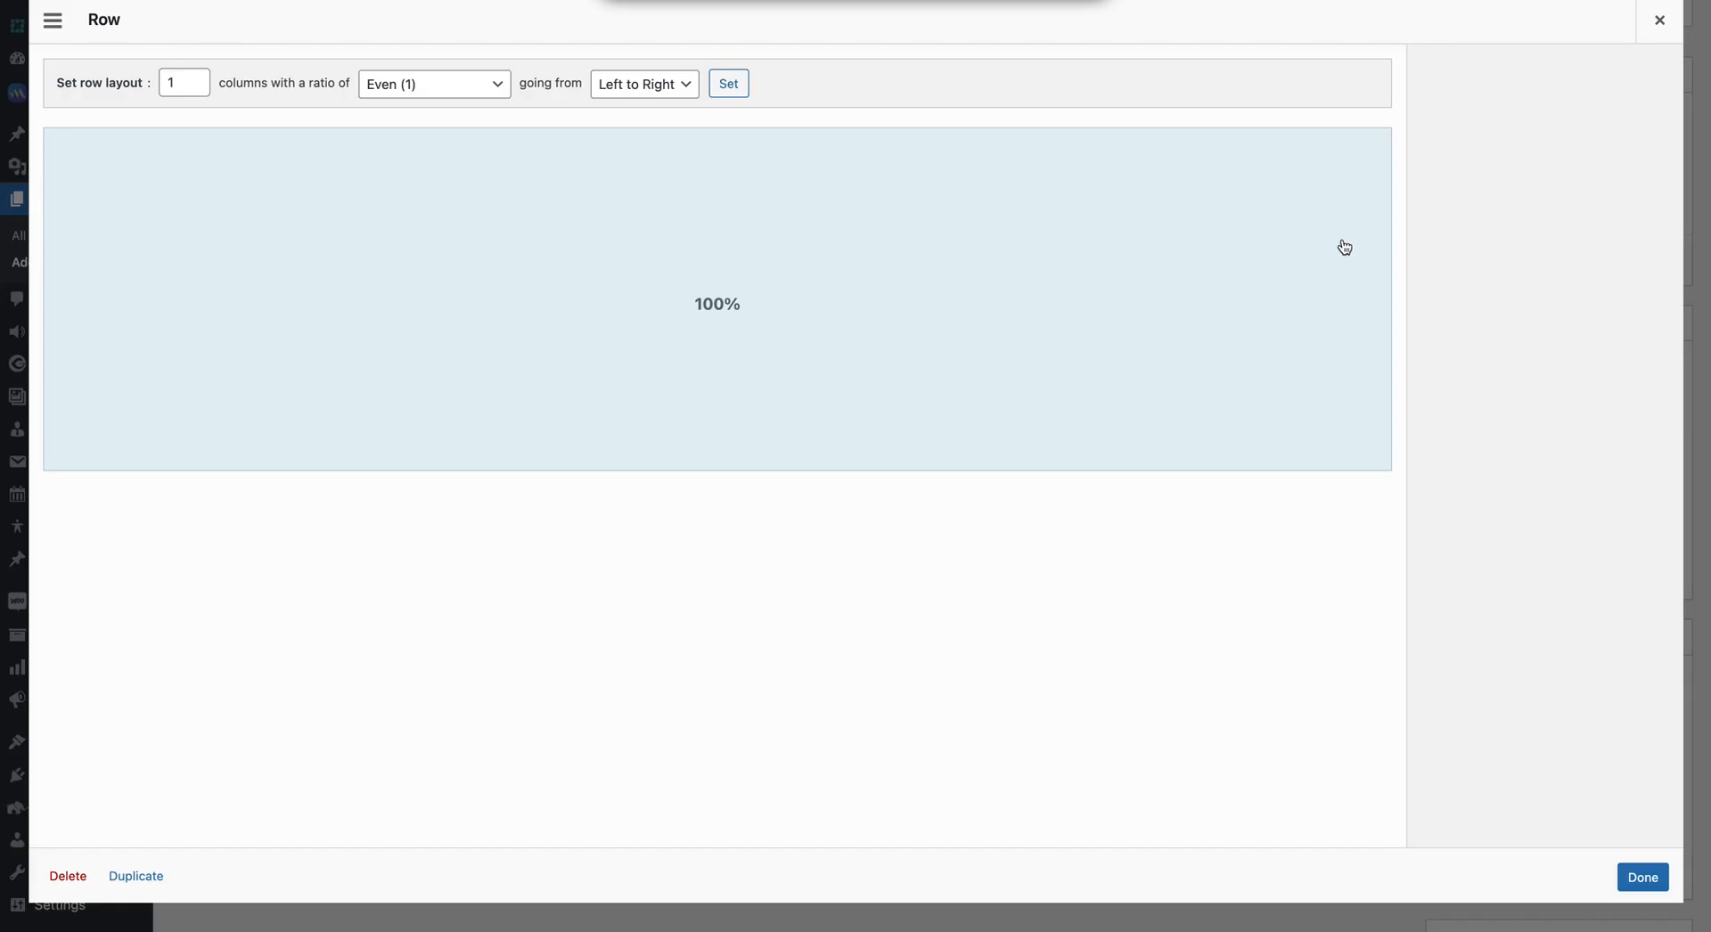
{"action": "left_click", "coordinate": [195, 74]}
{"action": "left_click", "coordinate": [194, 74]}
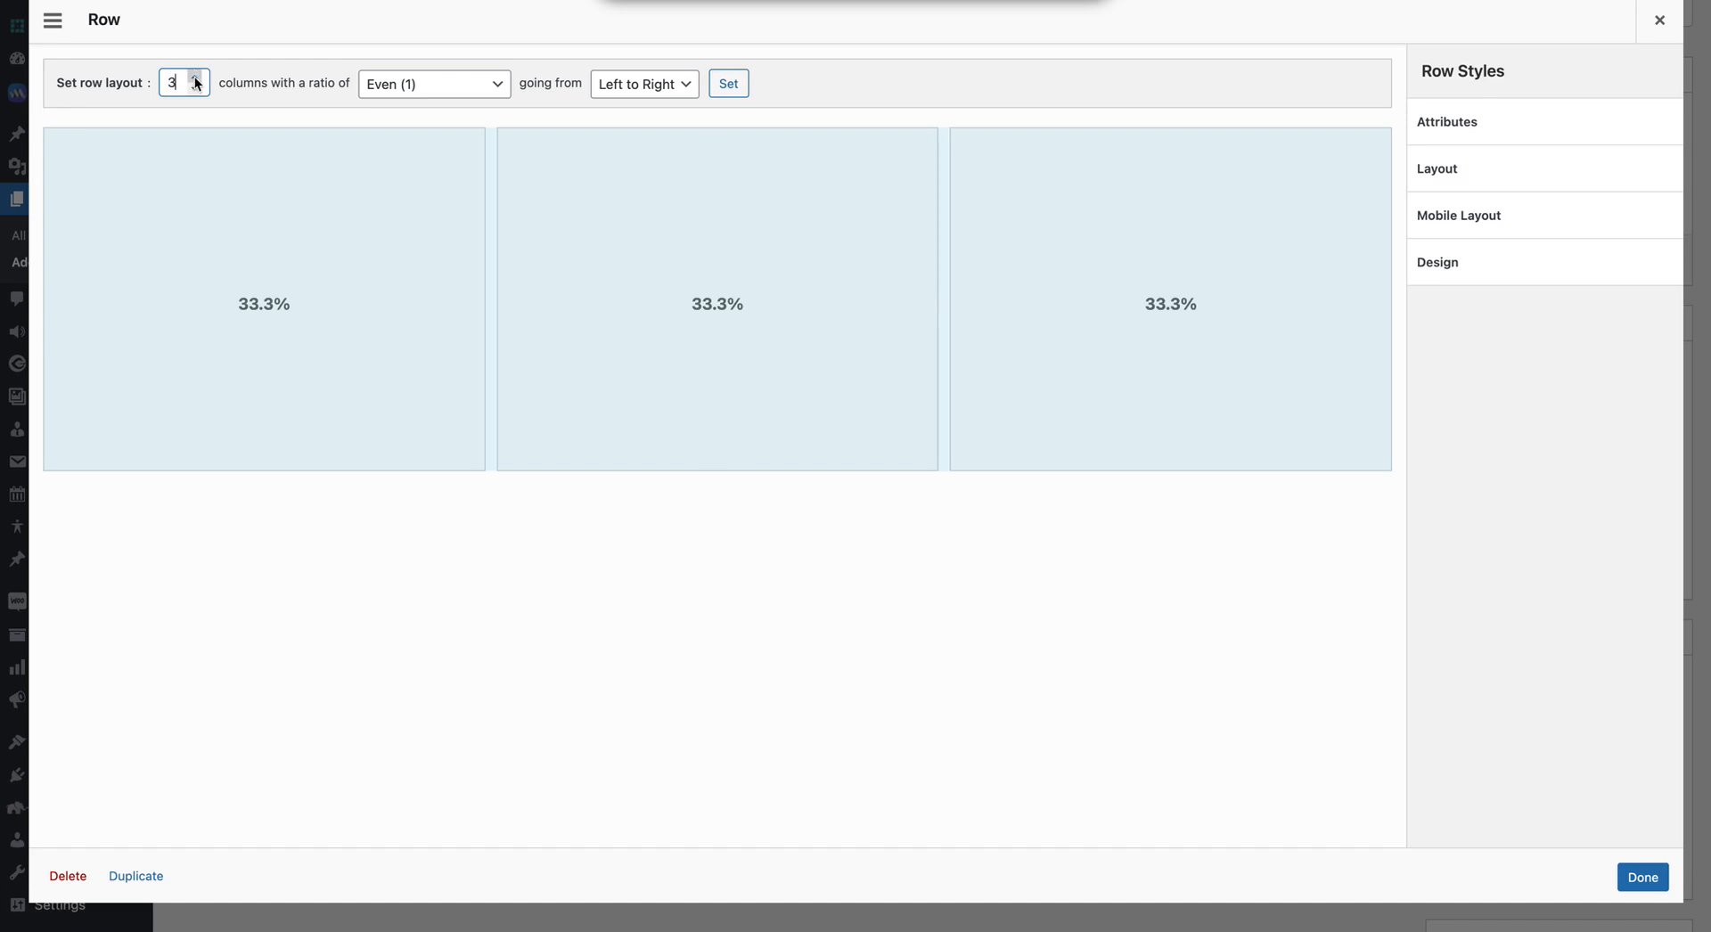
{"action": "left_click", "coordinate": [1642, 881]}
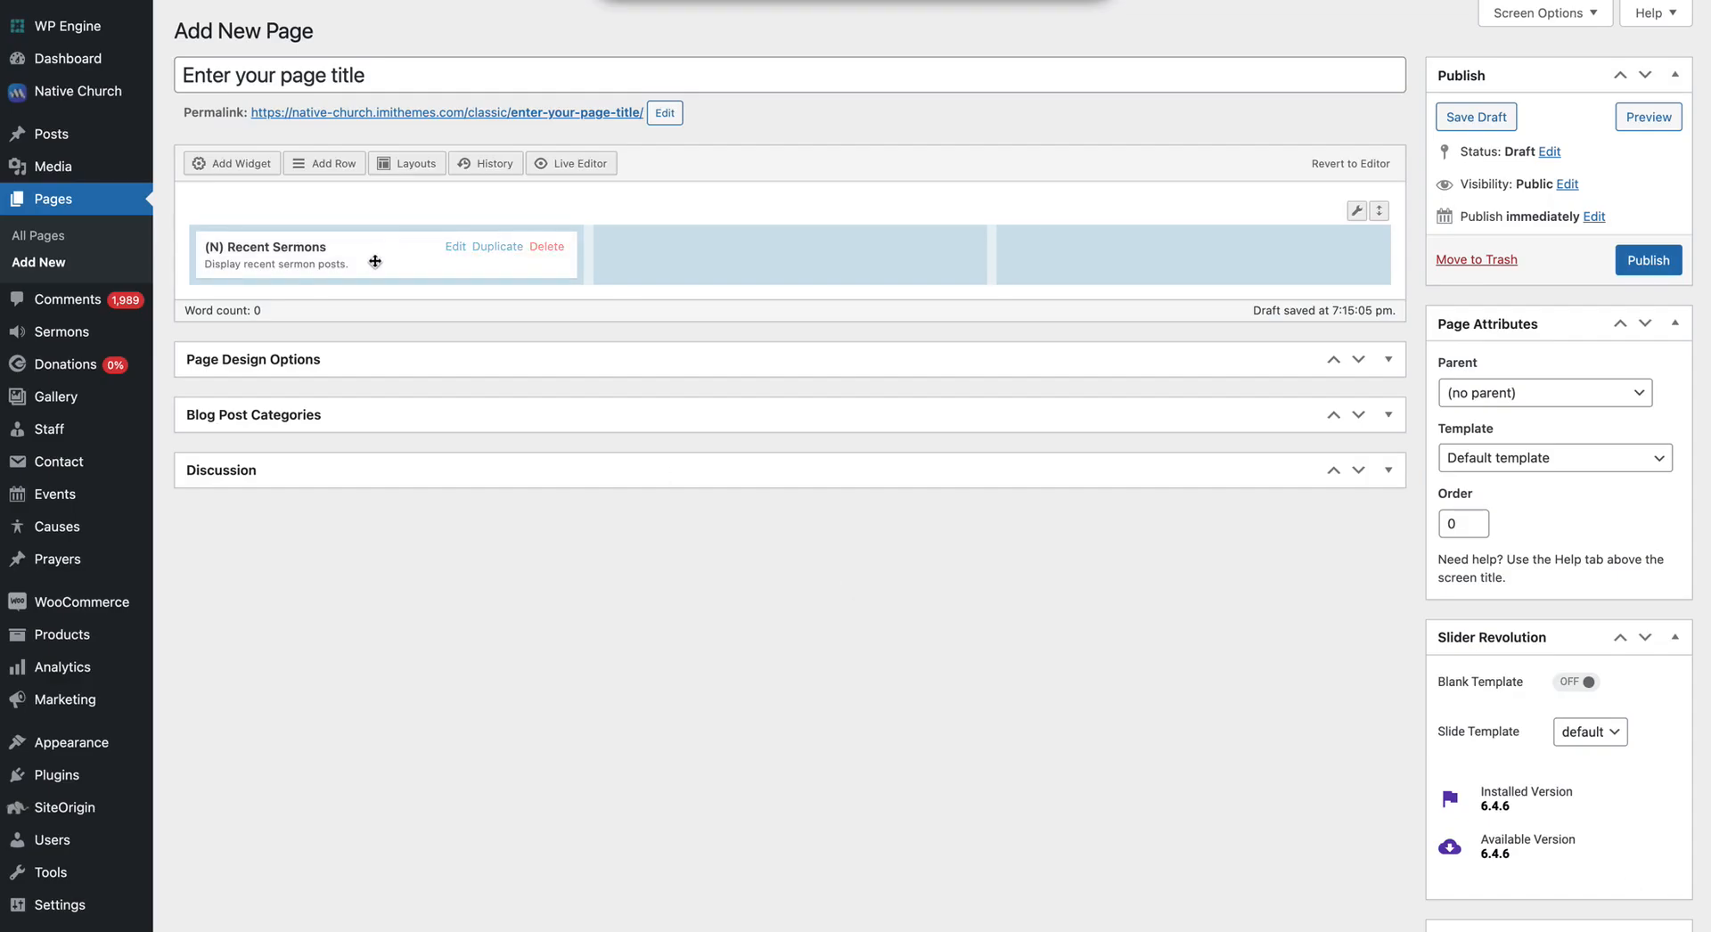
Title the Recent Sermons widget "Recent Sermons" and show 3 sermons, with category All and video autoplay set to No.
{"action": "left_click", "coordinate": [299, 249]}
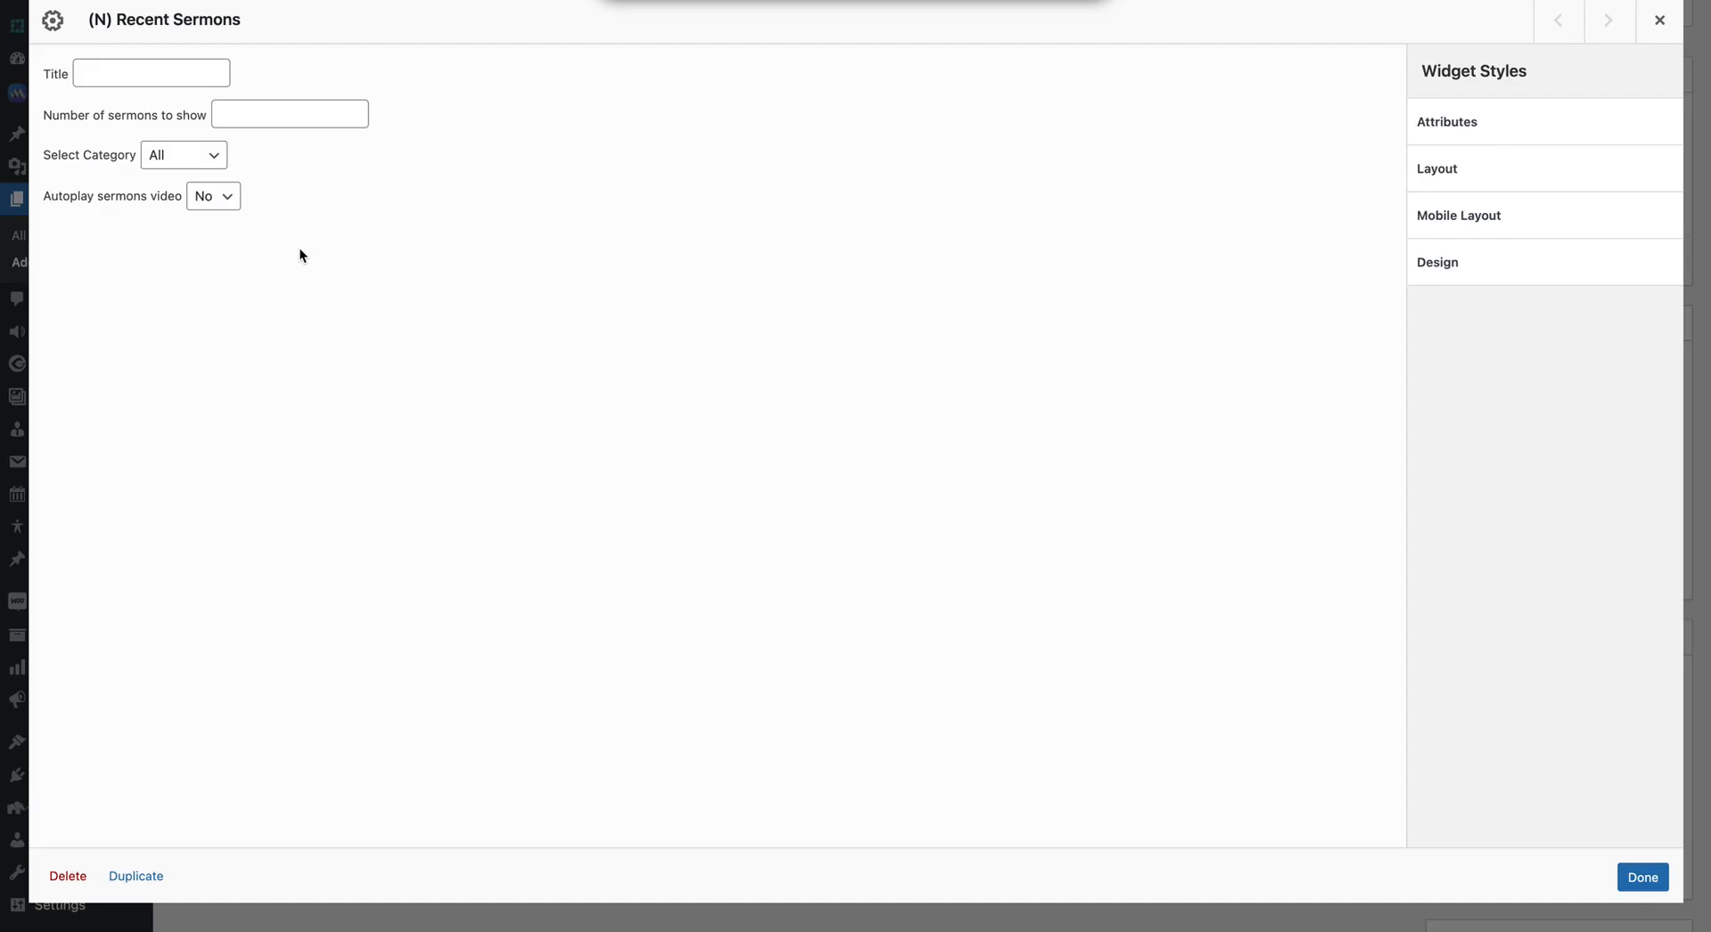
{"action": "left_click", "coordinate": [177, 71]}
{"action": "type", "text": "Recent"}
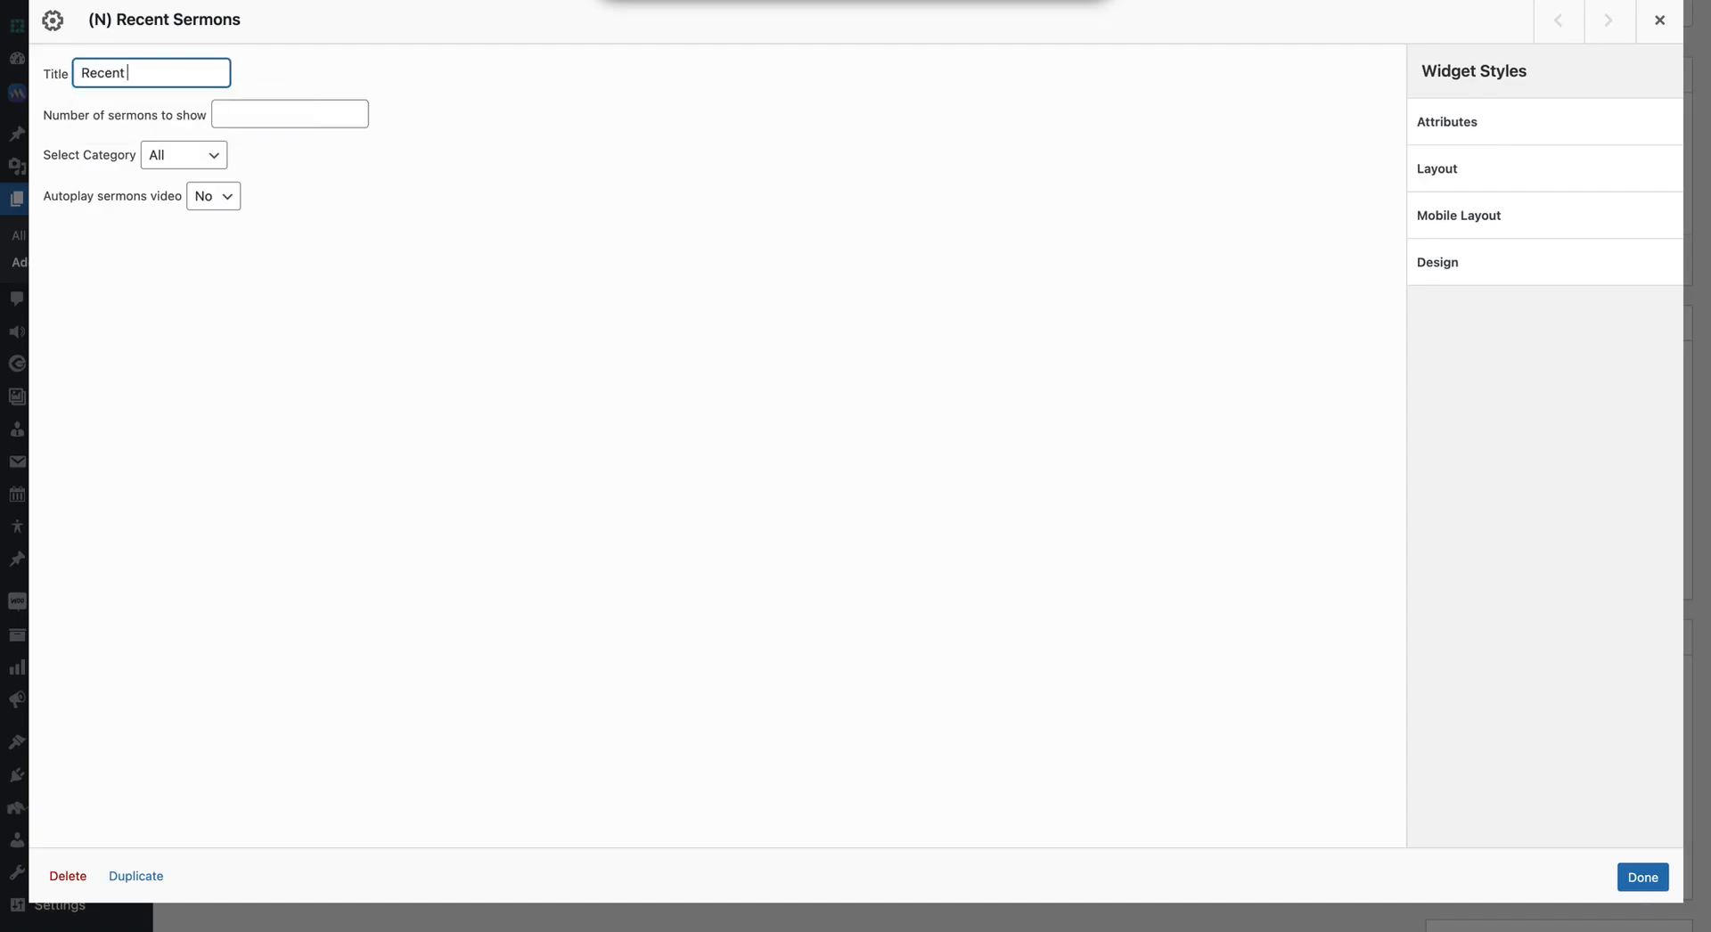
{"action": "type", "text": " Sermons"}
{"action": "left_click", "coordinate": [263, 116]}
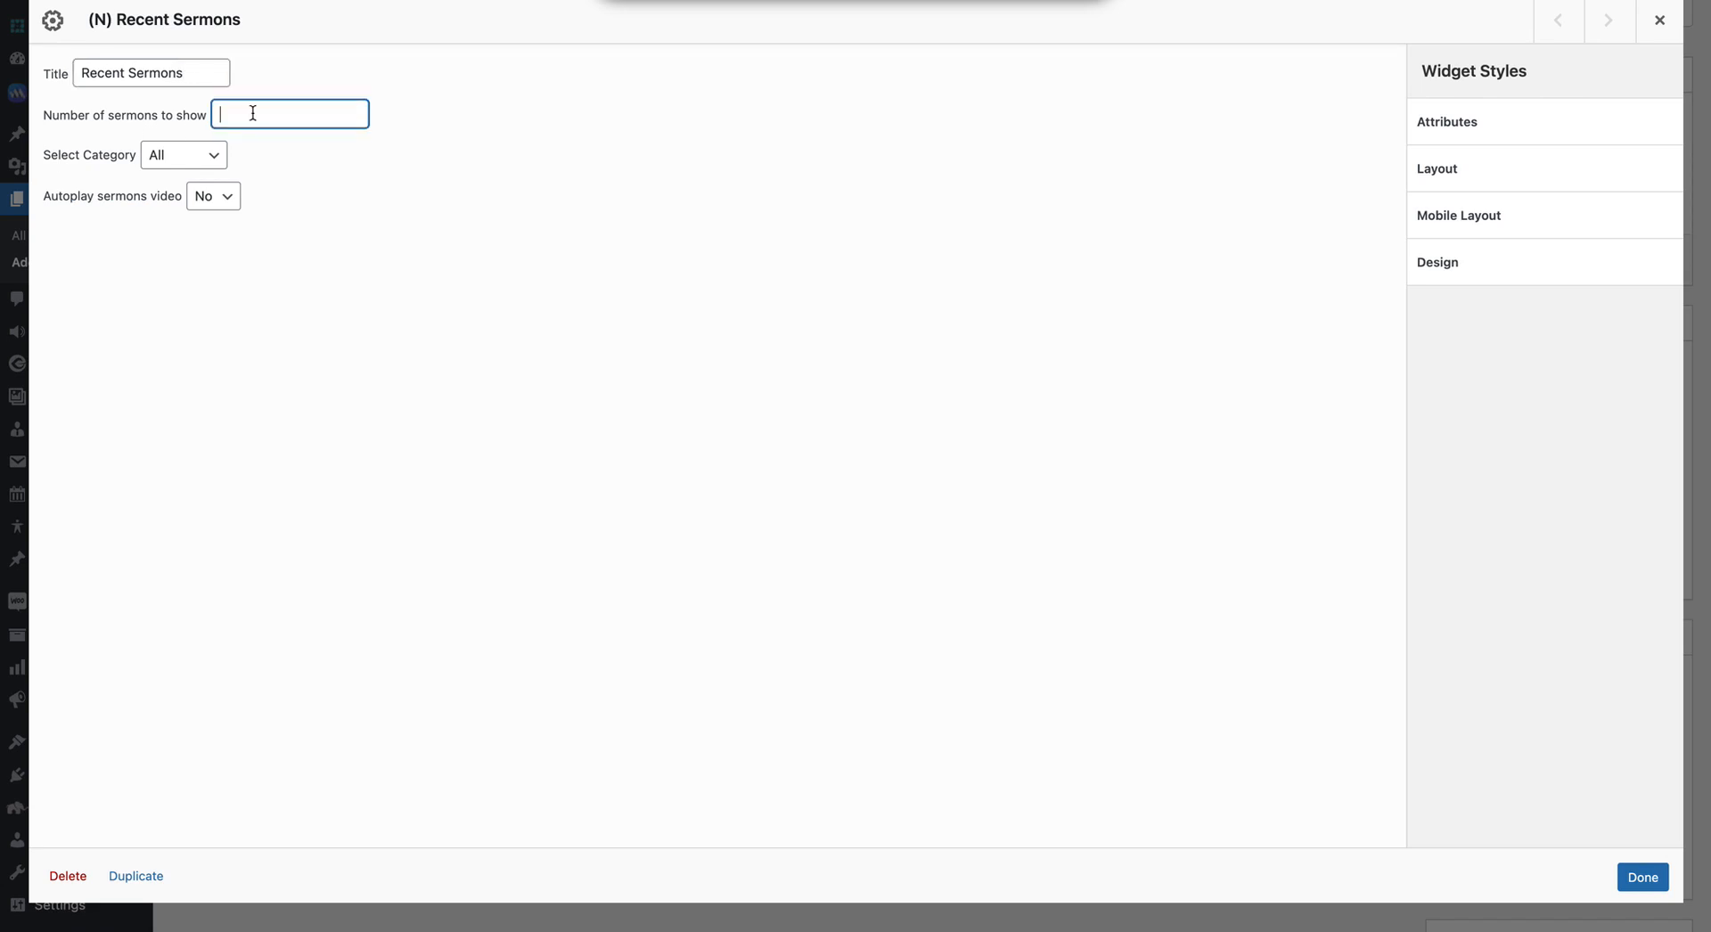
{"action": "type", "text": "3"}
{"action": "left_click", "coordinate": [203, 164]}
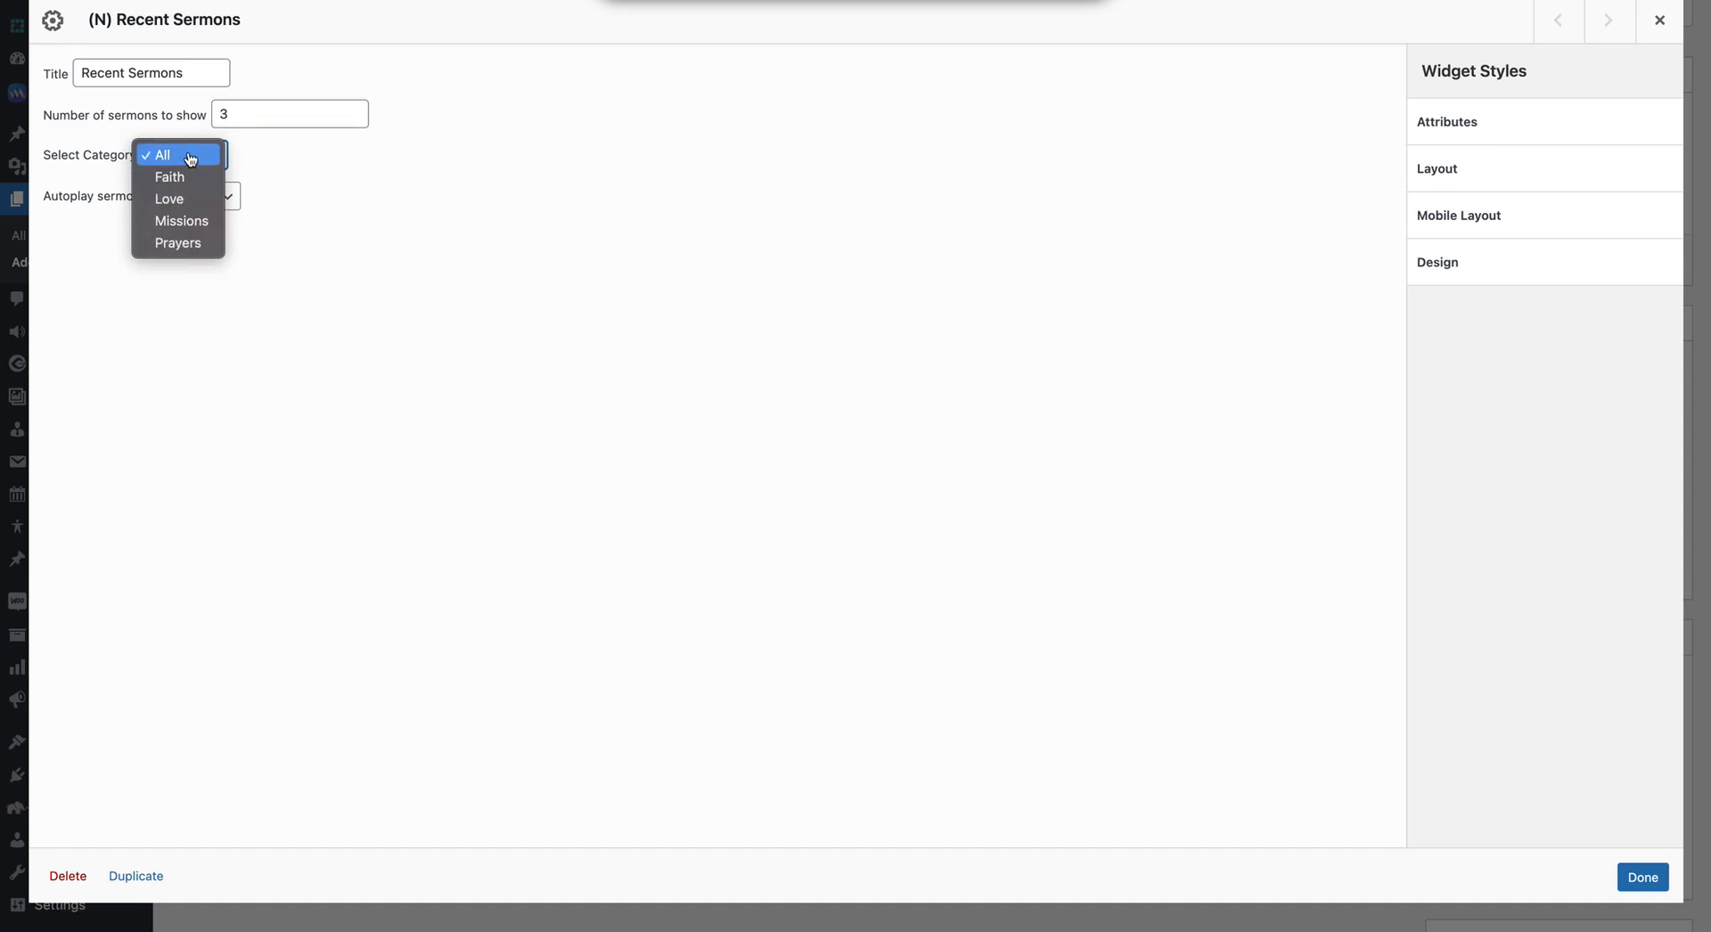
{"action": "left_click", "coordinate": [264, 164]}
{"action": "left_click", "coordinate": [227, 191]}
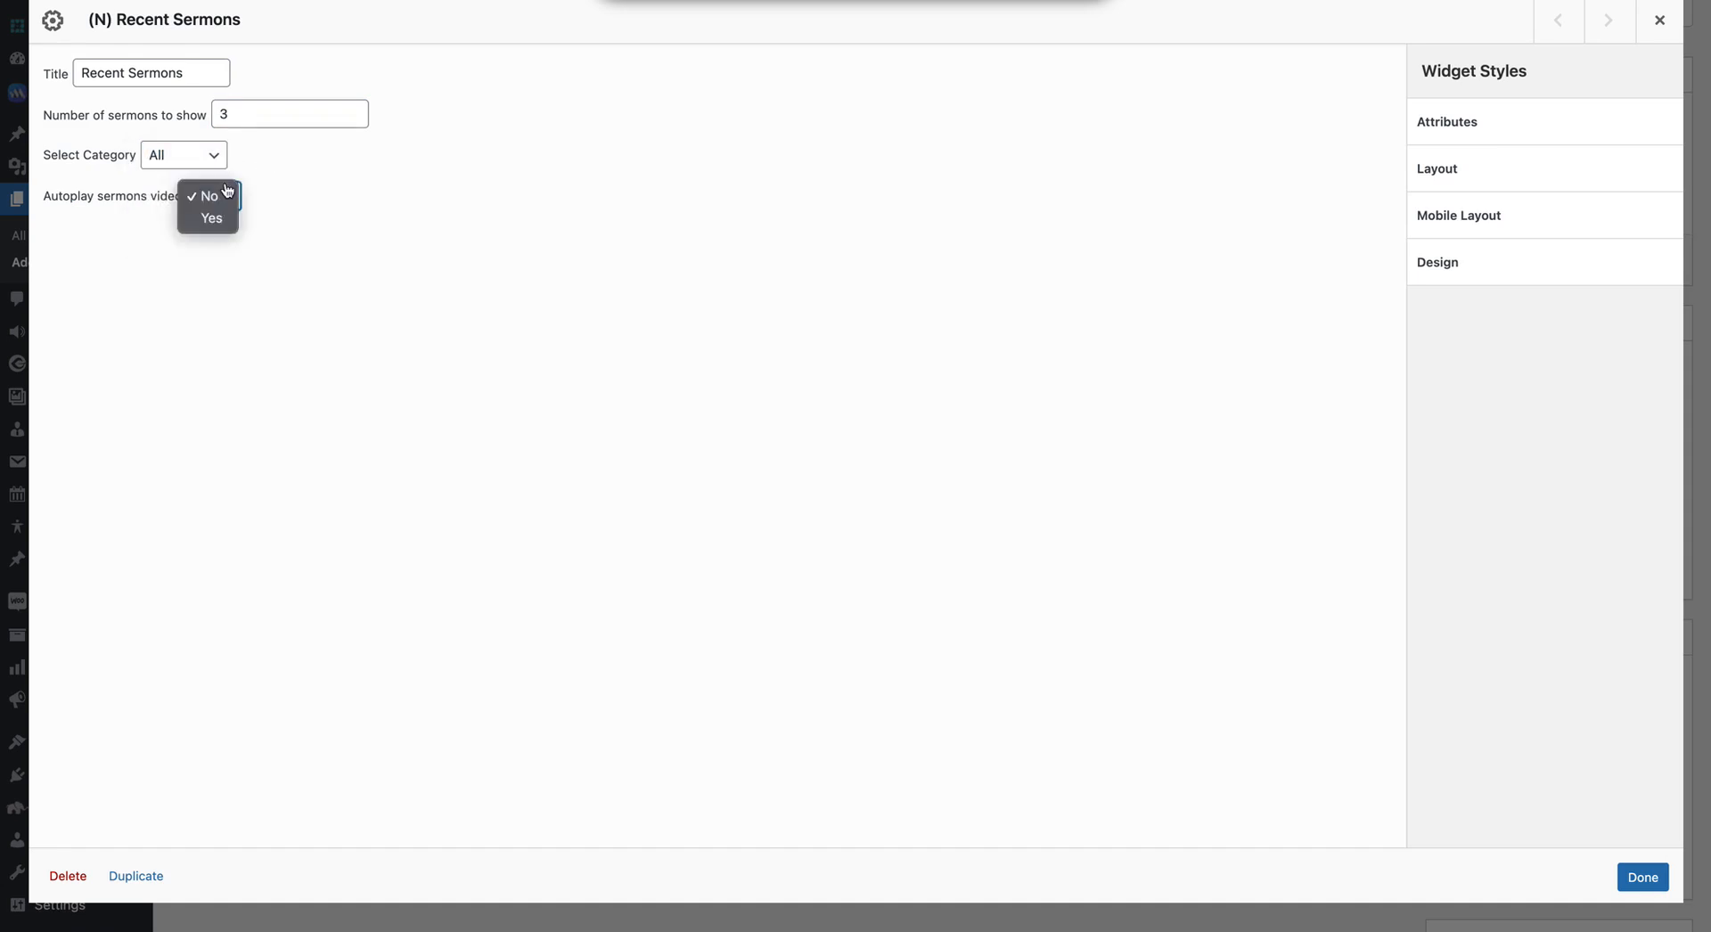
{"action": "left_click", "coordinate": [298, 196]}
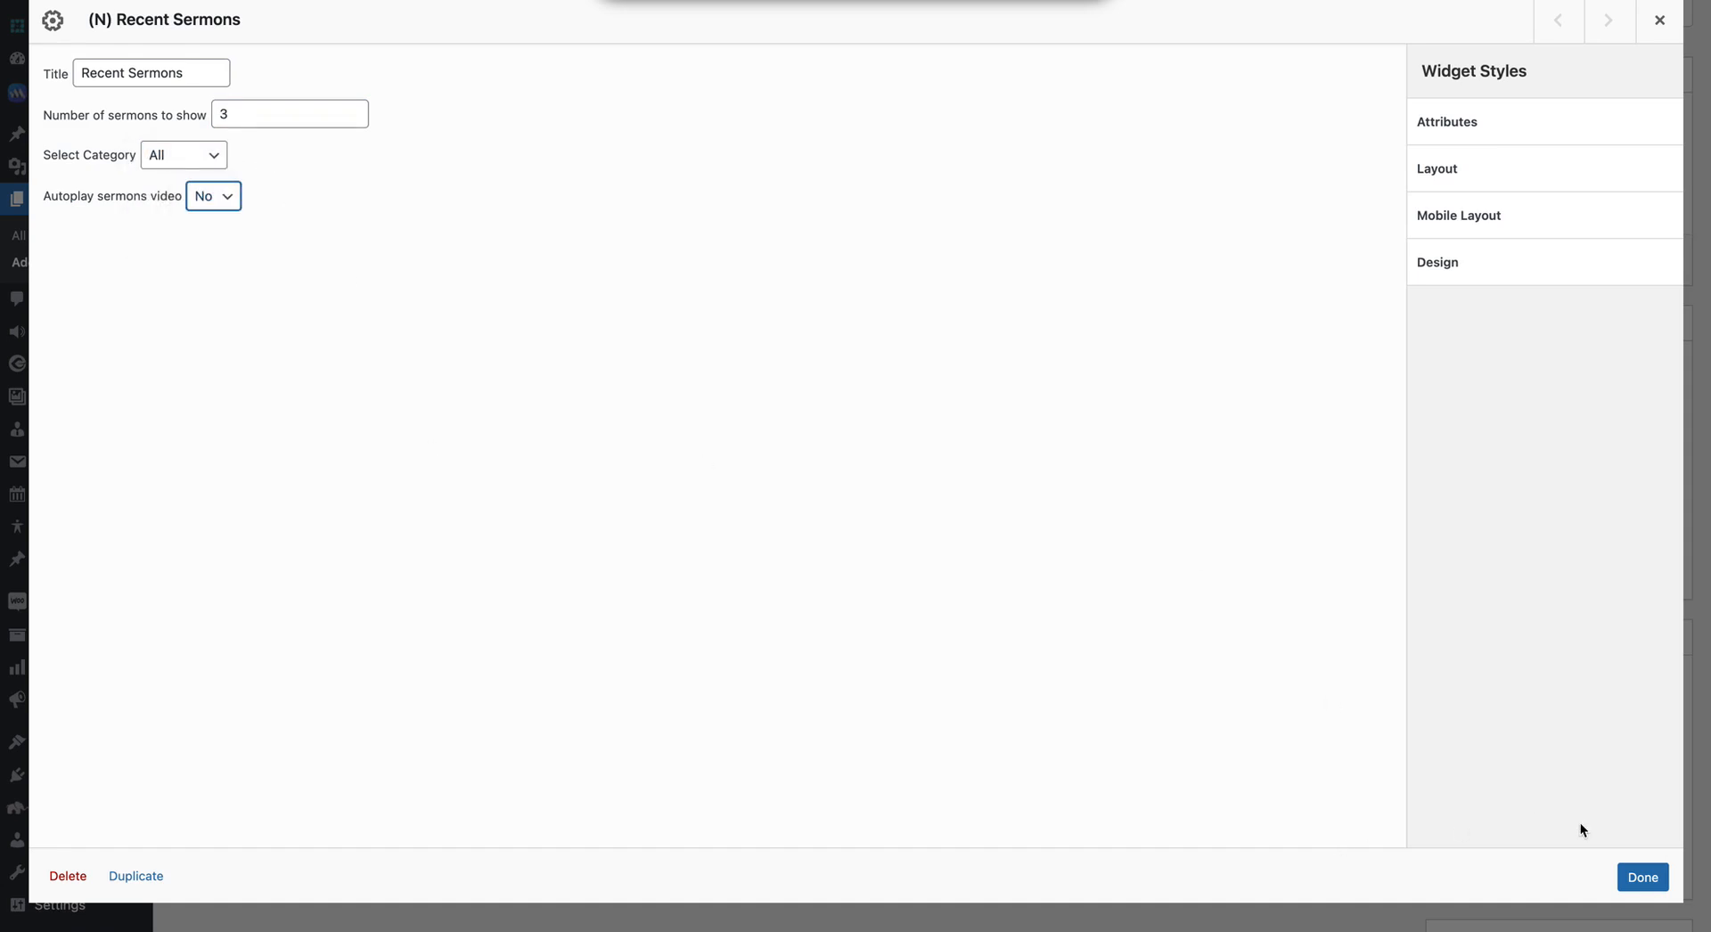
{"action": "left_click", "coordinate": [1642, 875]}
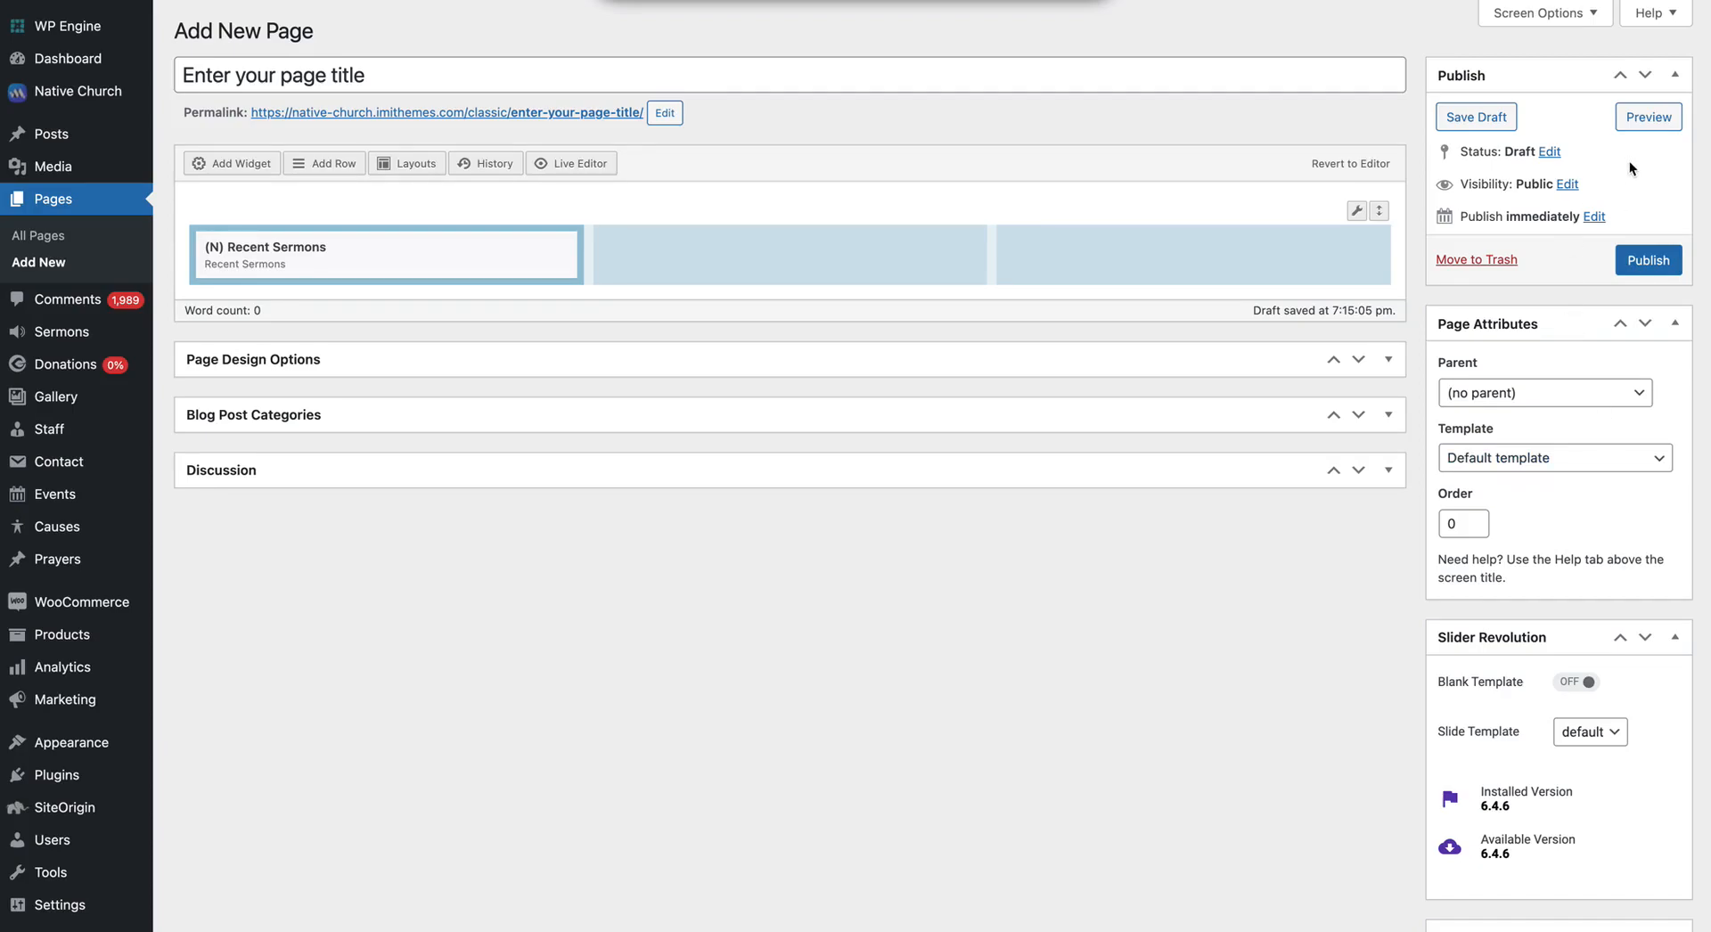
Preview the page, look through the Recent Sermons output, play and pause the sermon video, and return to the page editor.
{"action": "left_click", "coordinate": [1631, 125]}
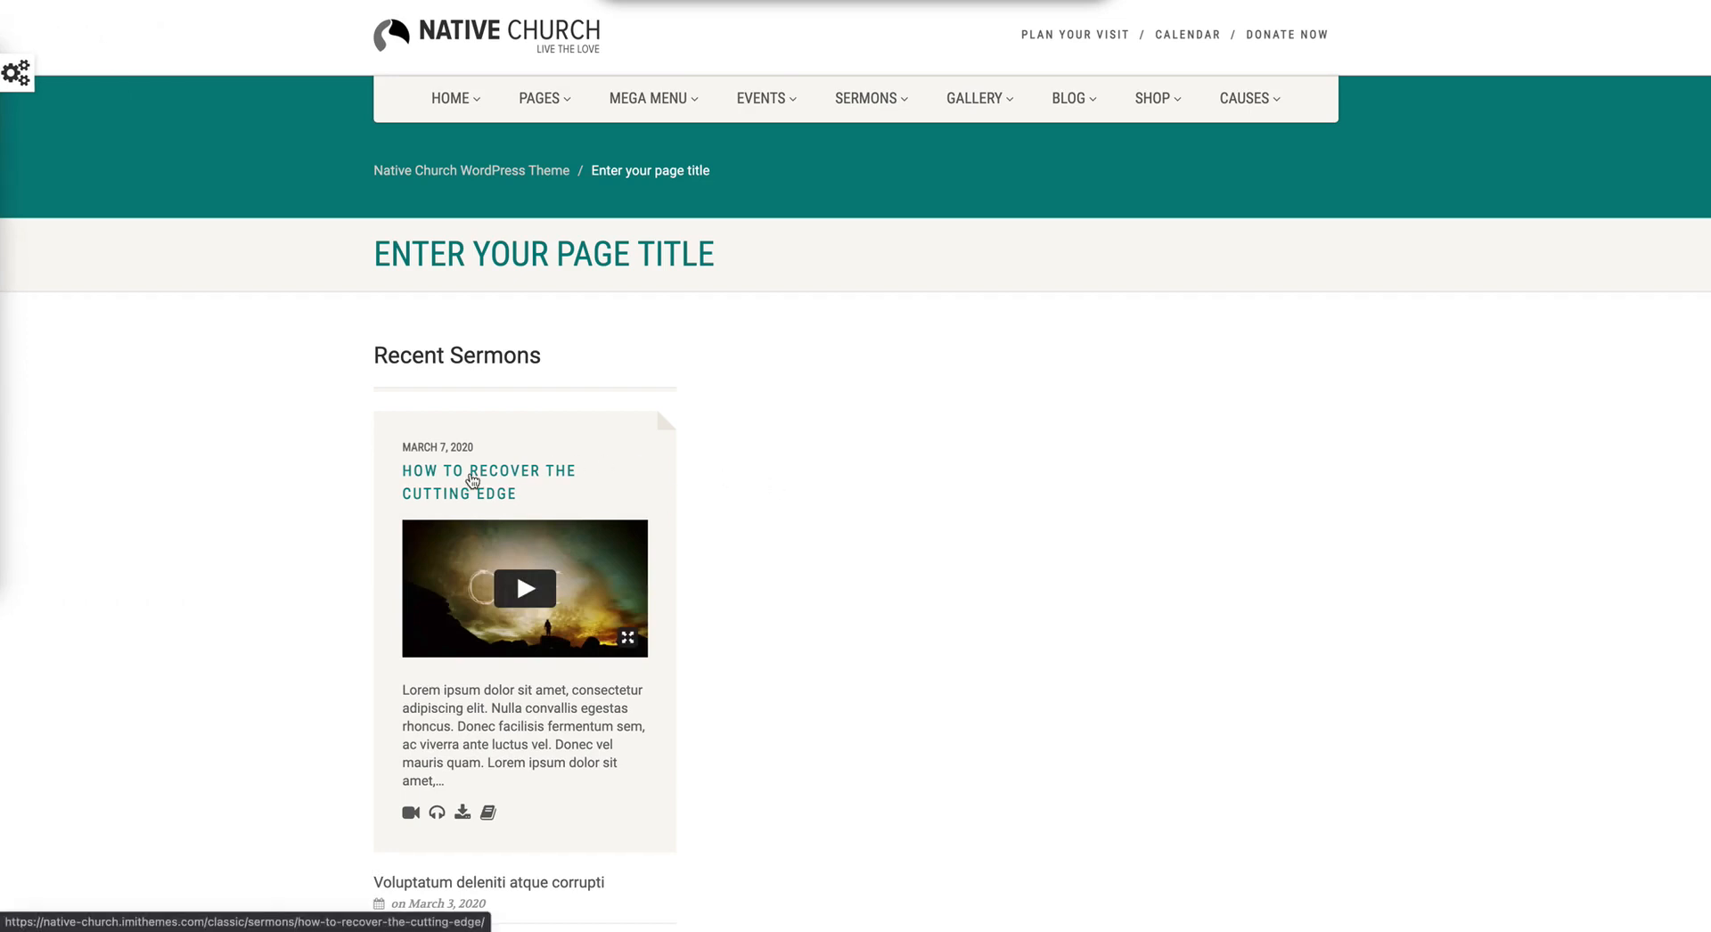
{"action": "scroll", "coordinate": [390, 493], "scroll_direction": "down", "scroll_amount": 3}
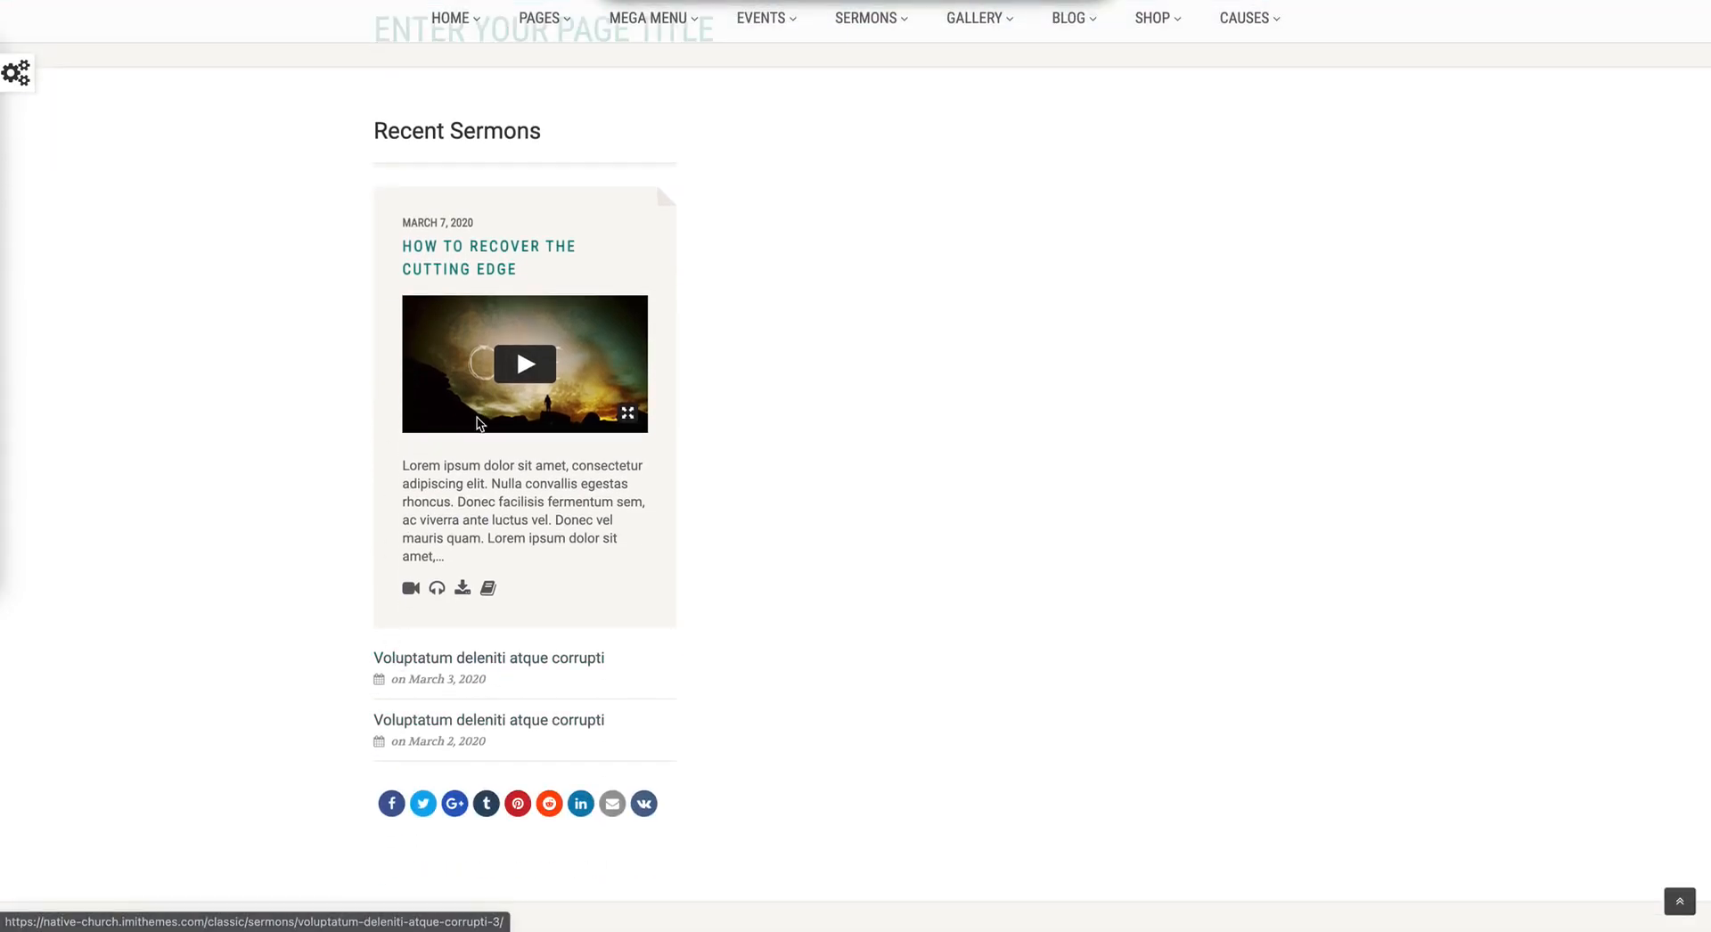
{"action": "left_click", "coordinate": [524, 370]}
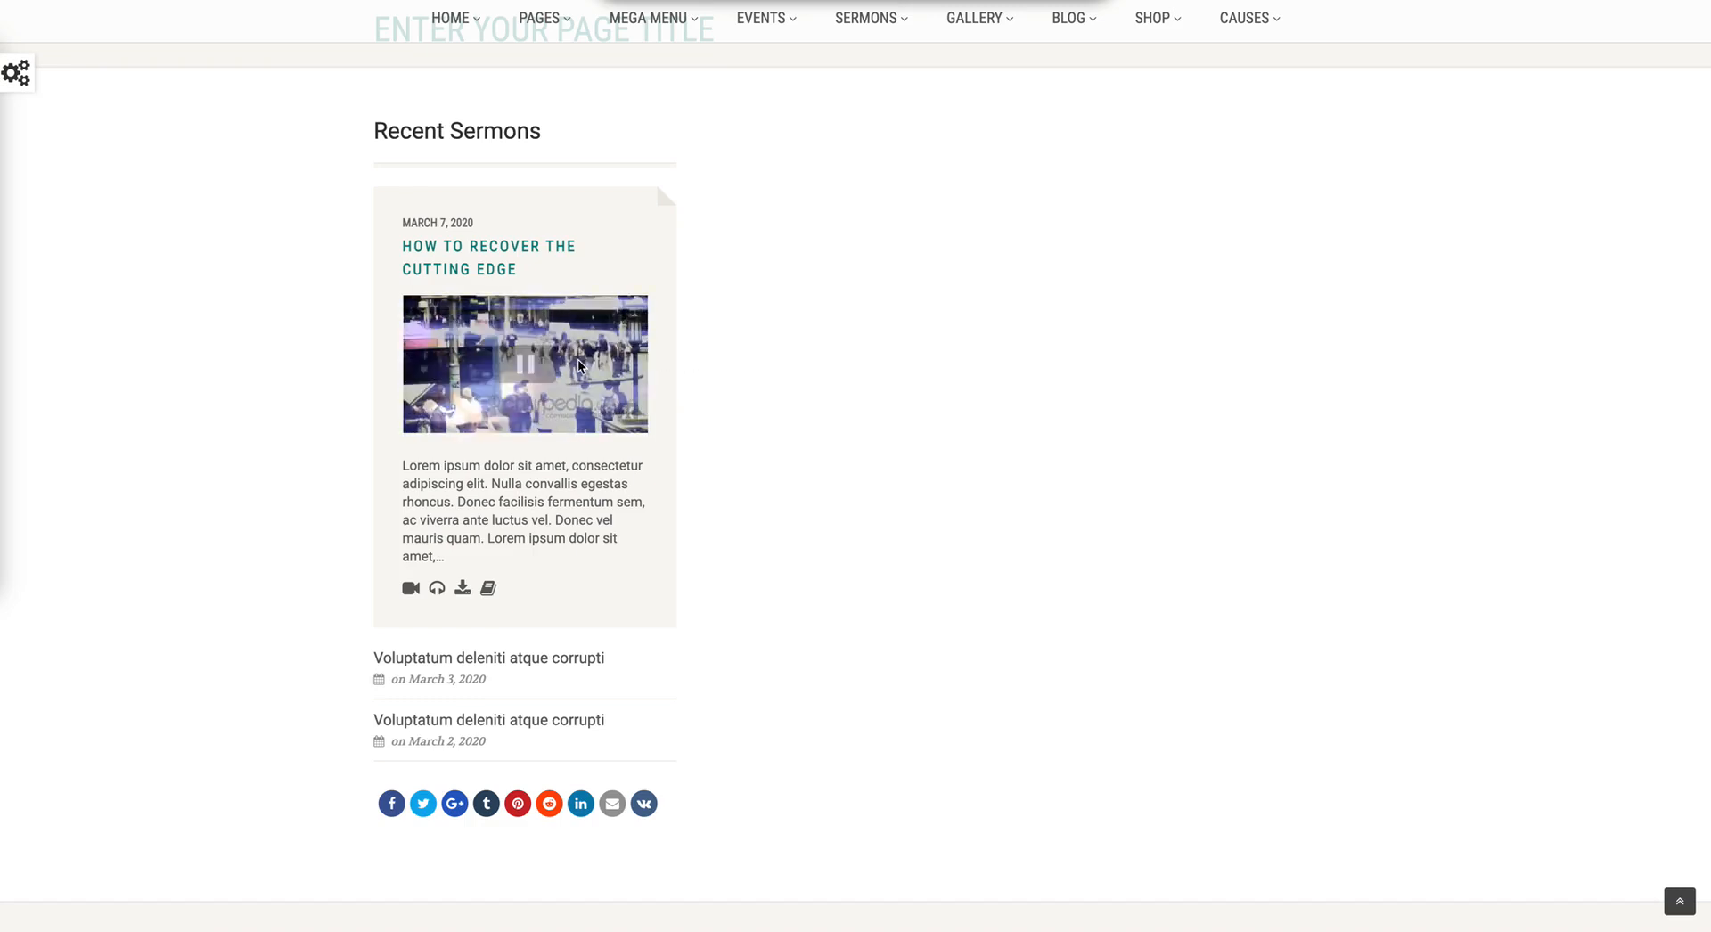
{"action": "left_click", "coordinate": [539, 368]}
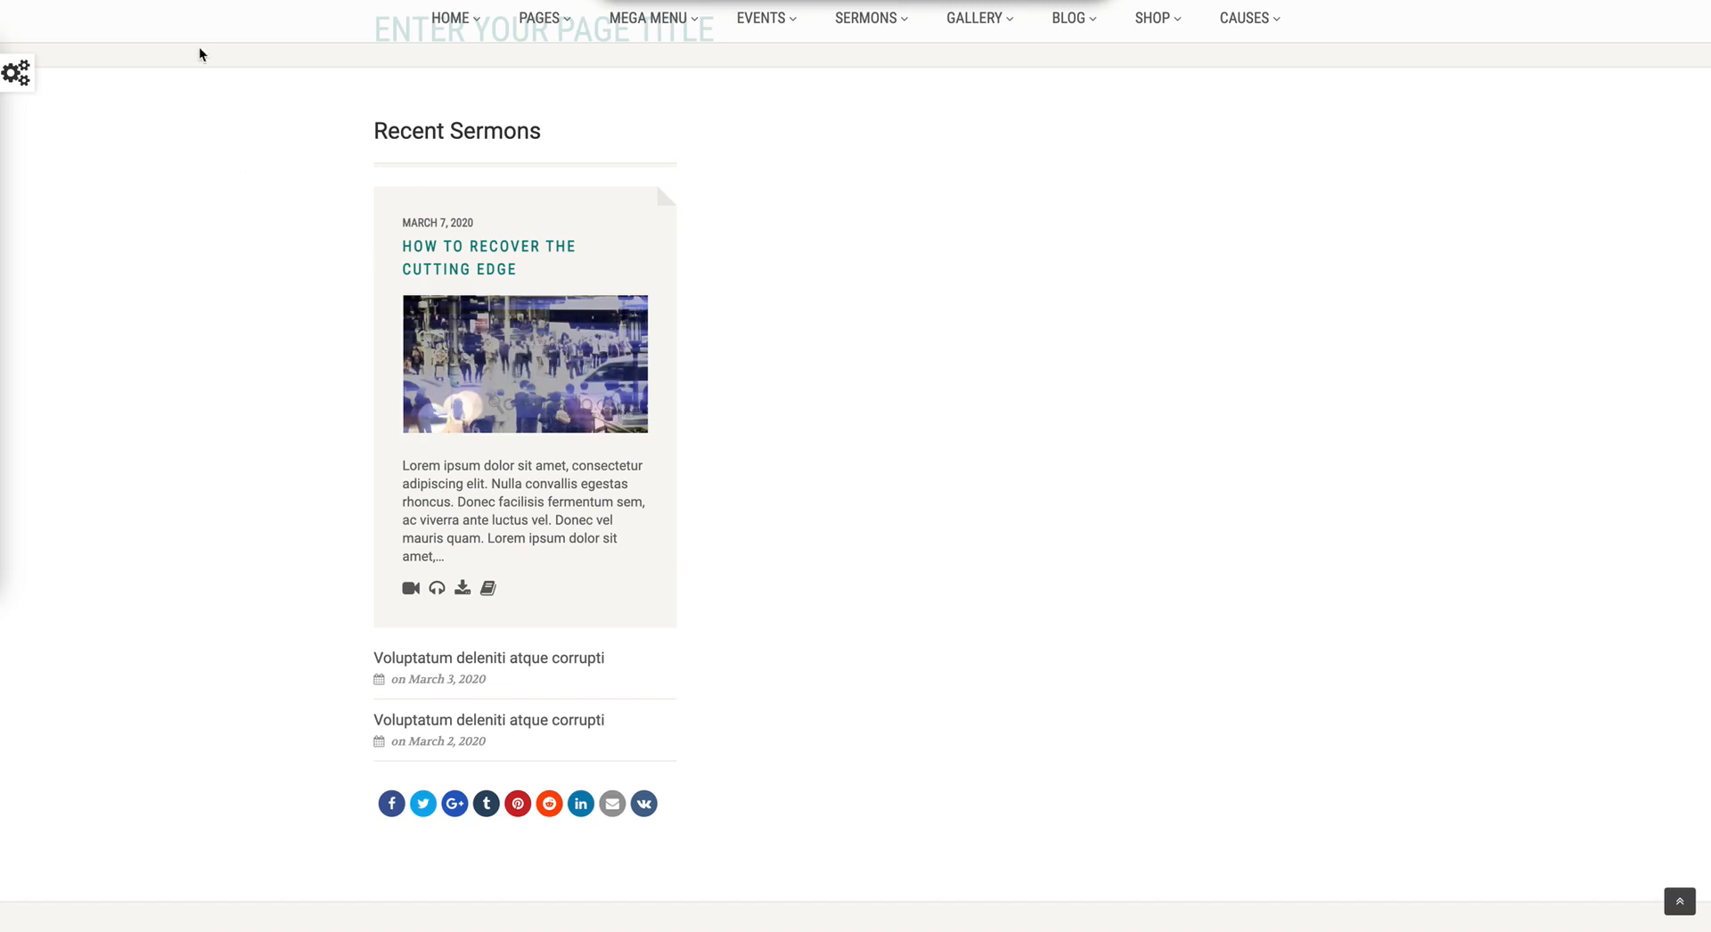
{"action": "key", "text": "ctrl+shift+Tab"}
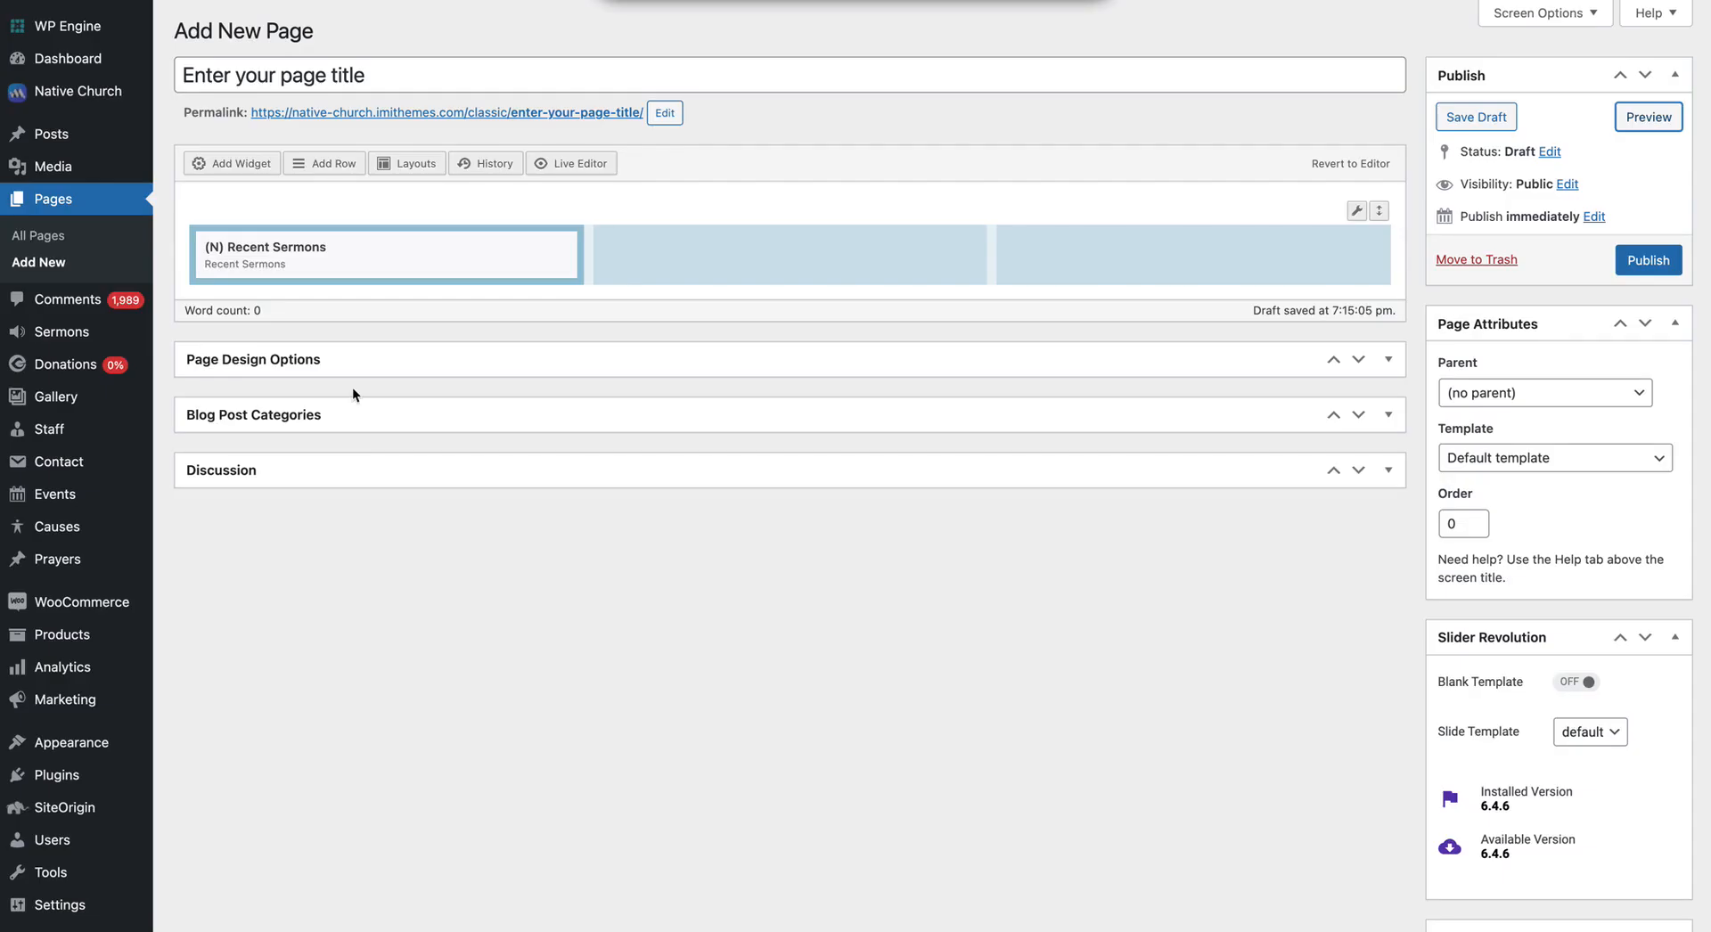
Replace the Recent Sermons widget in the first column with the (N) Sermon Speakers widget.
{"action": "mouse_move", "coordinate": [496, 256]}
{"action": "left_click", "coordinate": [547, 247]}
{"action": "left_click", "coordinate": [249, 169]}
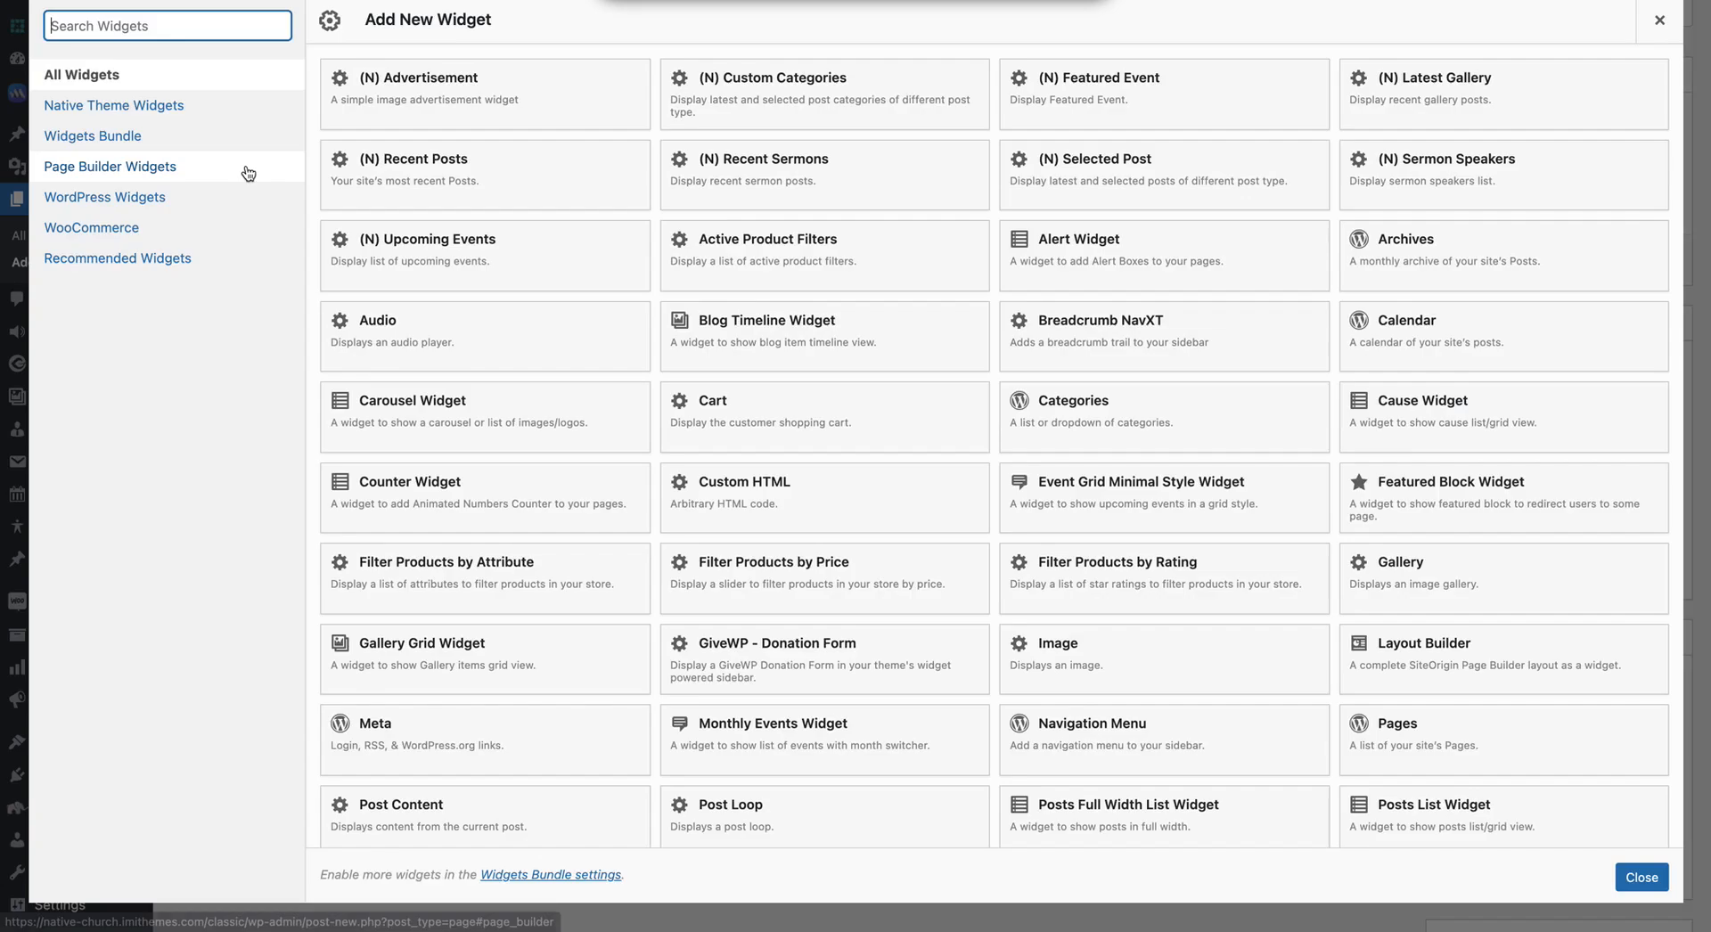
{"action": "type", "text": "s"}
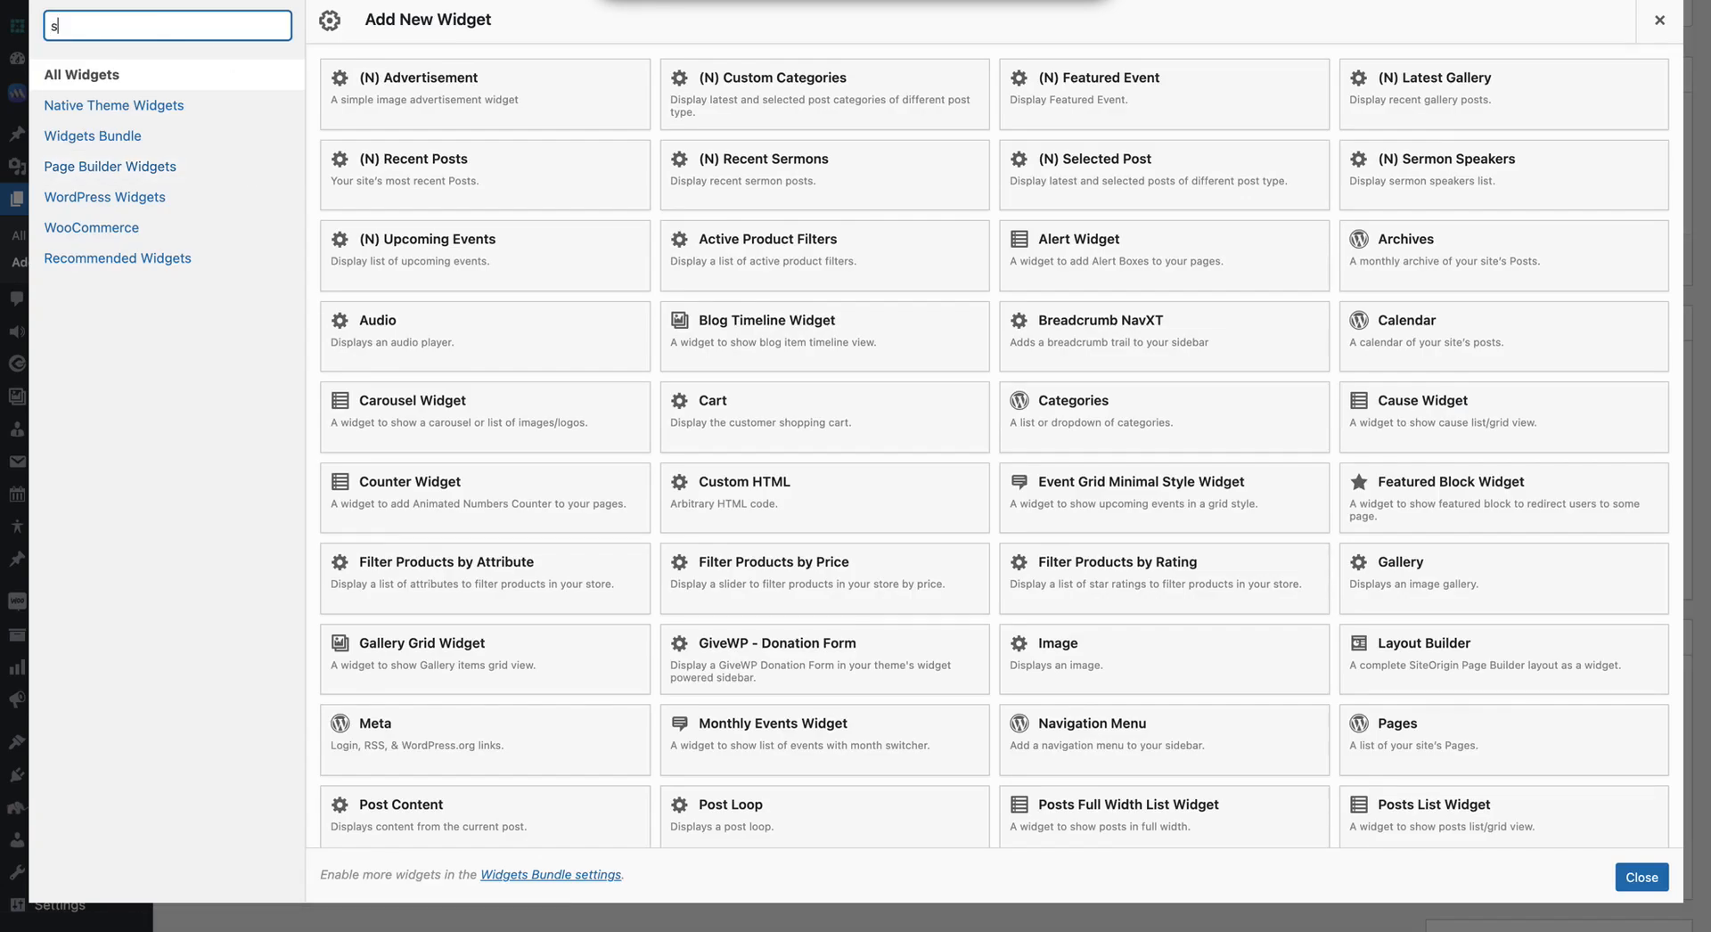
{"action": "type", "text": "ermon"}
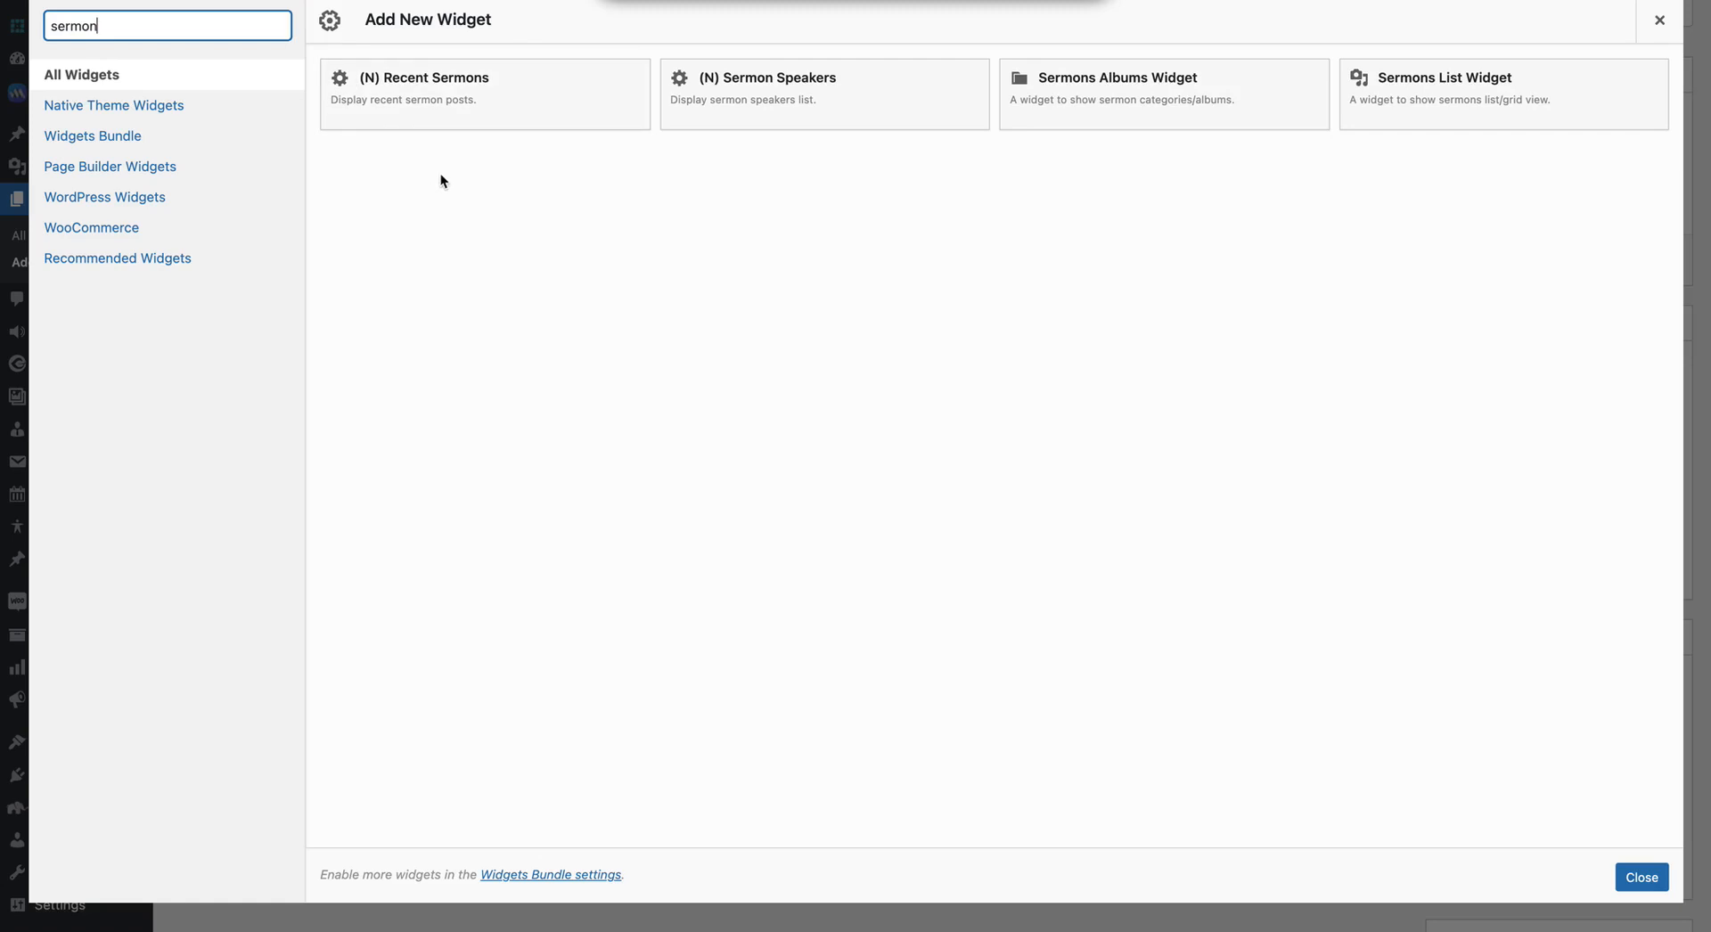
{"action": "left_click", "coordinate": [757, 90]}
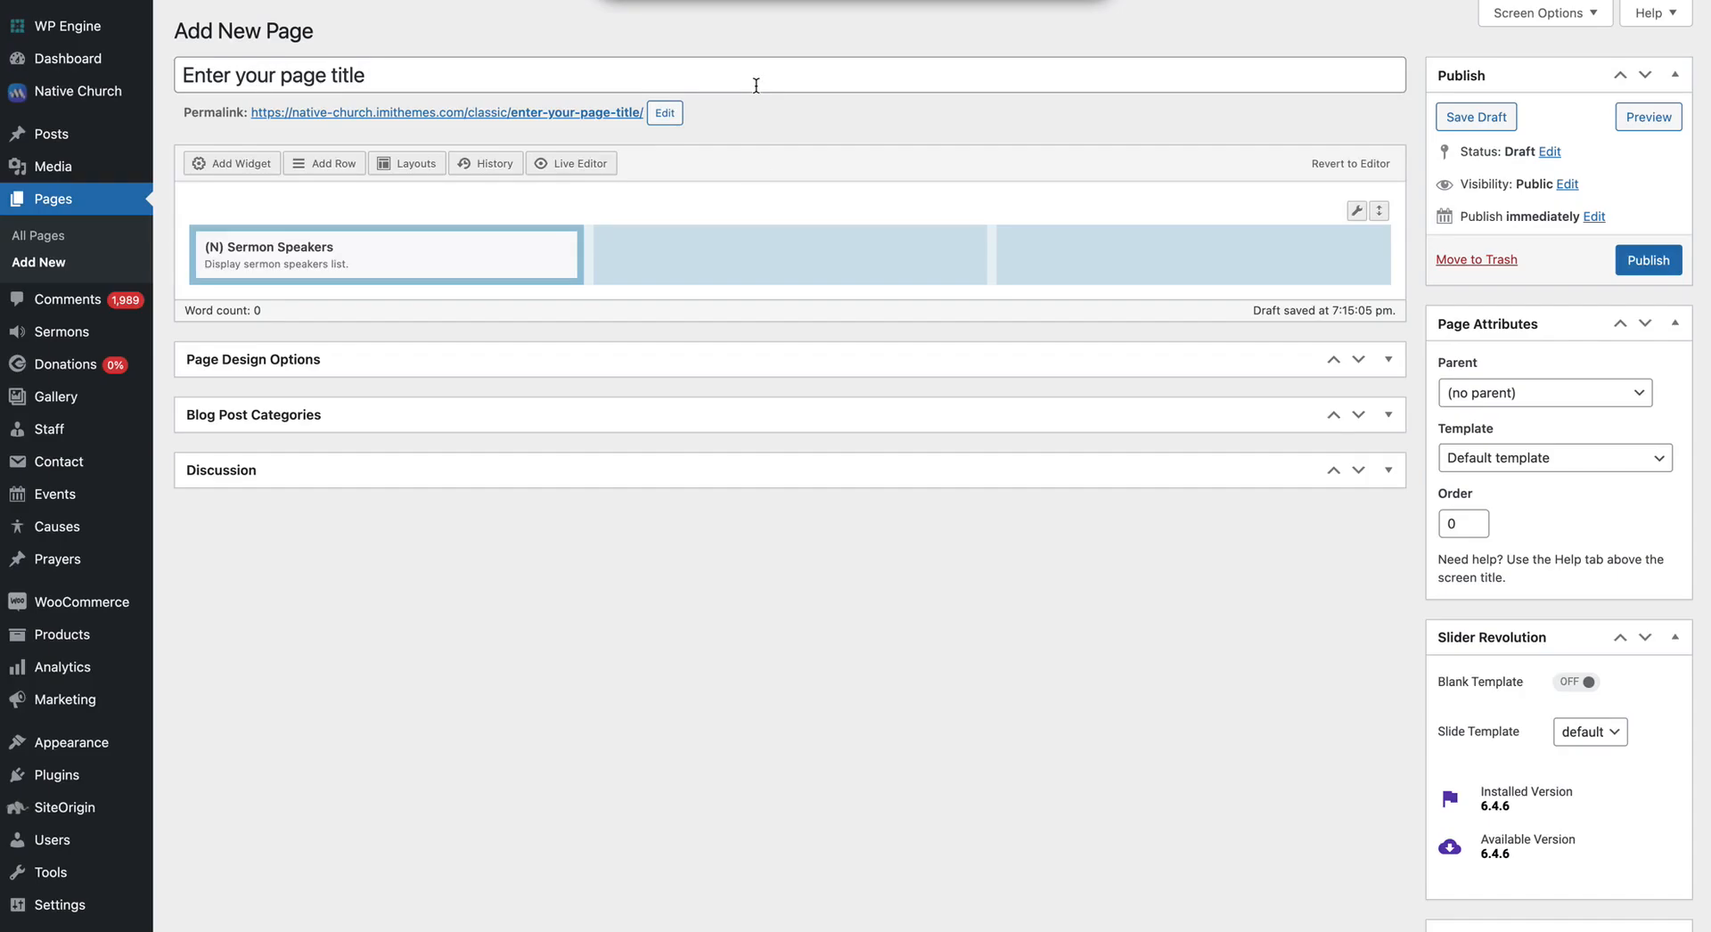
Set the Sermon Speakers widget's title to "Sermon Speakers".
{"action": "left_click", "coordinate": [294, 249]}
{"action": "left_click", "coordinate": [175, 78]}
{"action": "type", "text": "Sermon Speakers"}
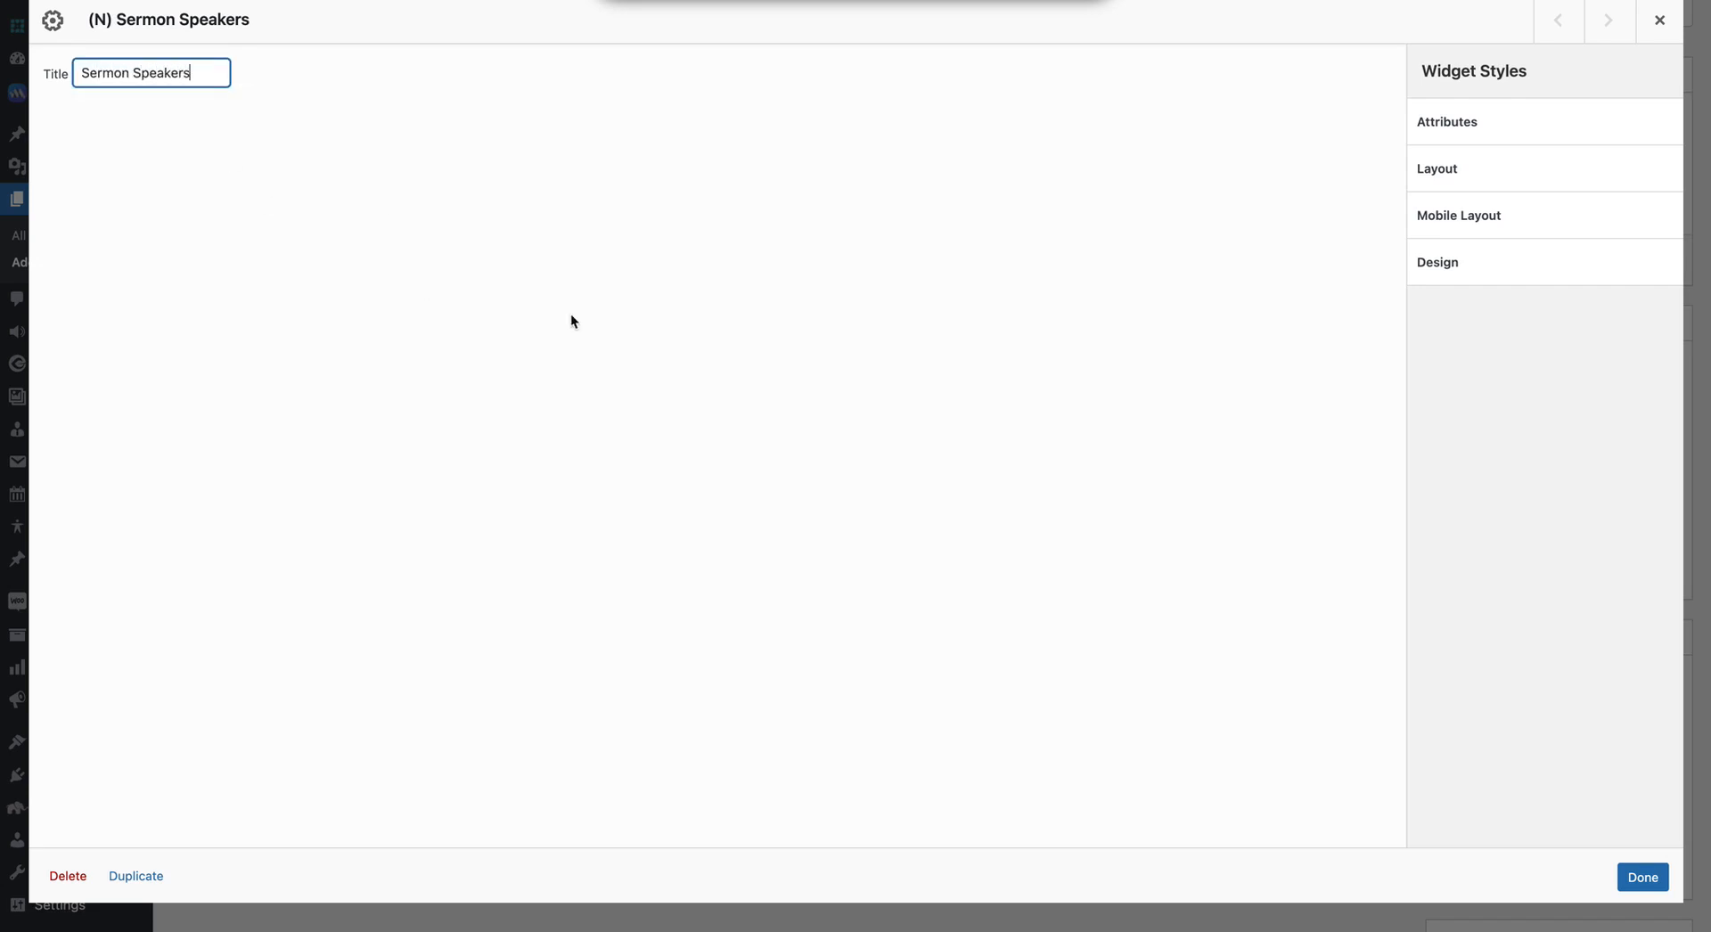
{"action": "left_click", "coordinate": [1645, 877]}
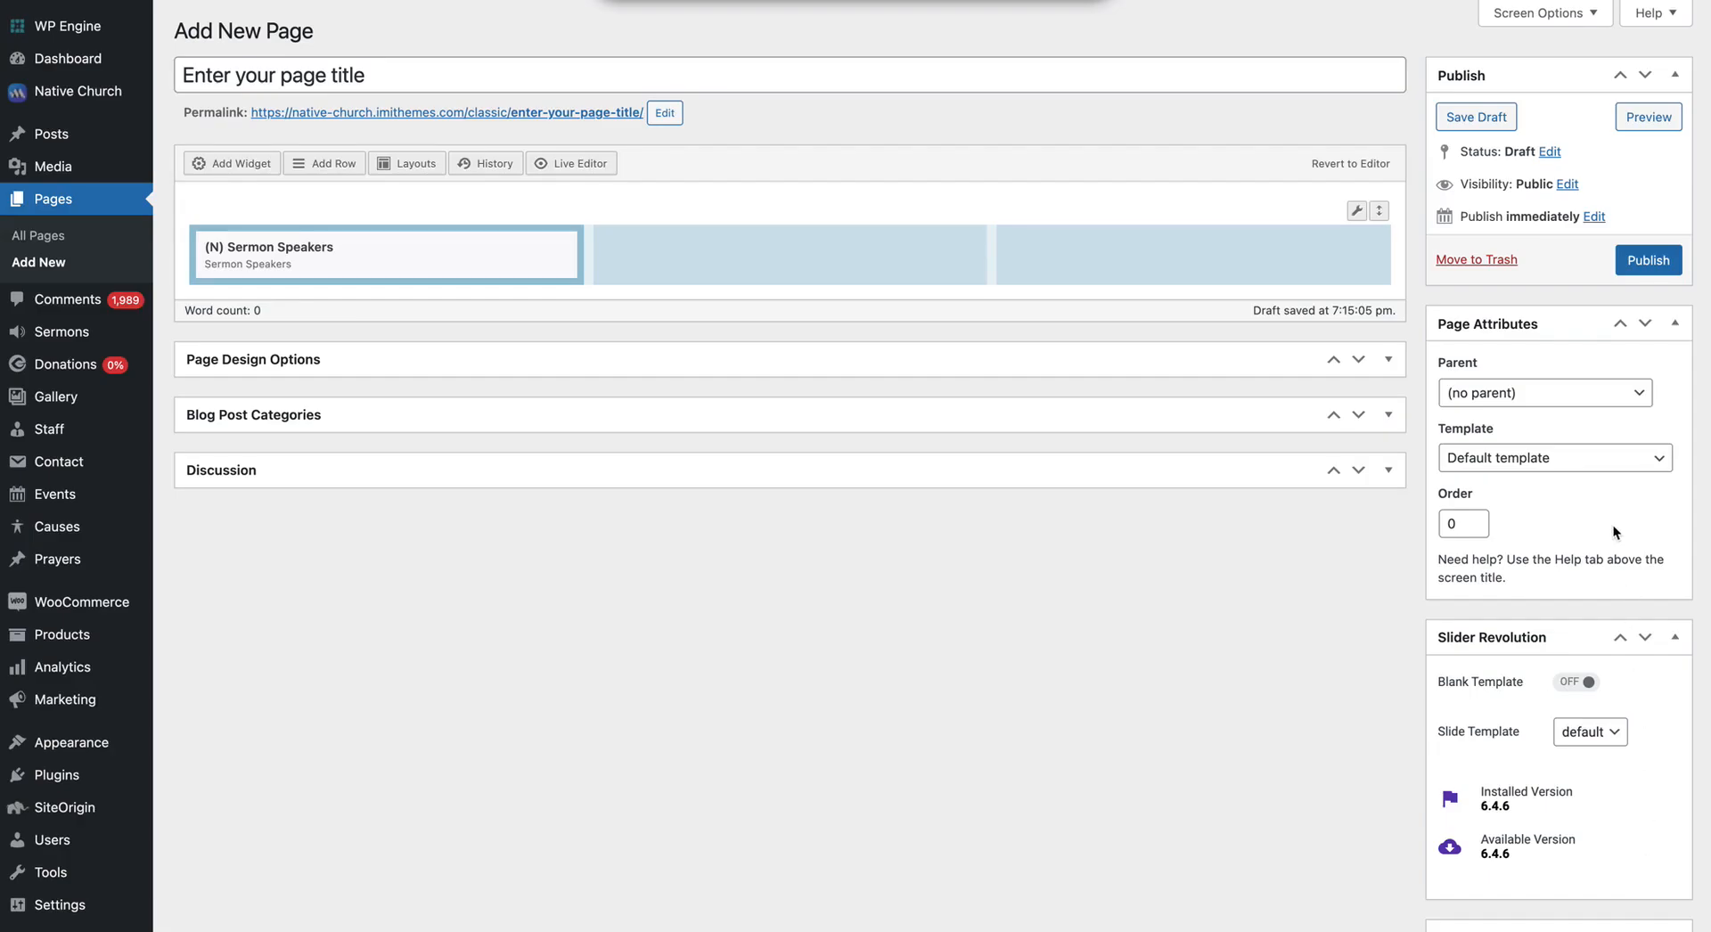
Preview the page to check the Sermon Speakers list, and return to the page editor.
{"action": "left_click", "coordinate": [1645, 120]}
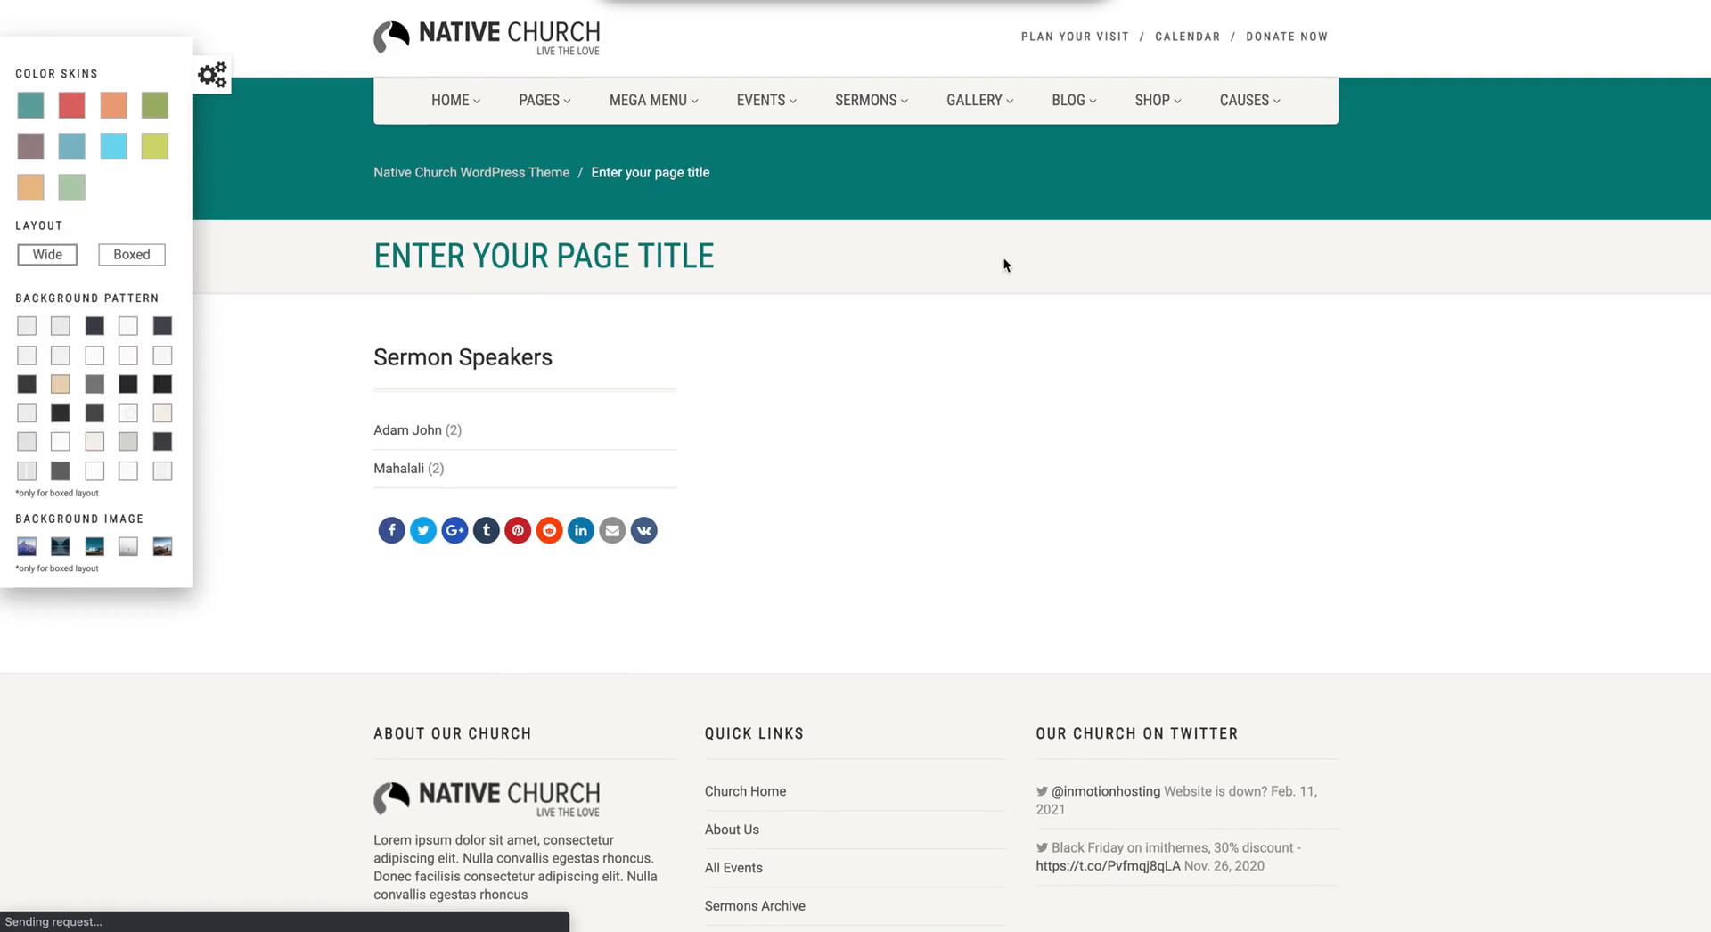
{"action": "scroll", "coordinate": [1003, 258], "scroll_direction": "down", "scroll_amount": 1}
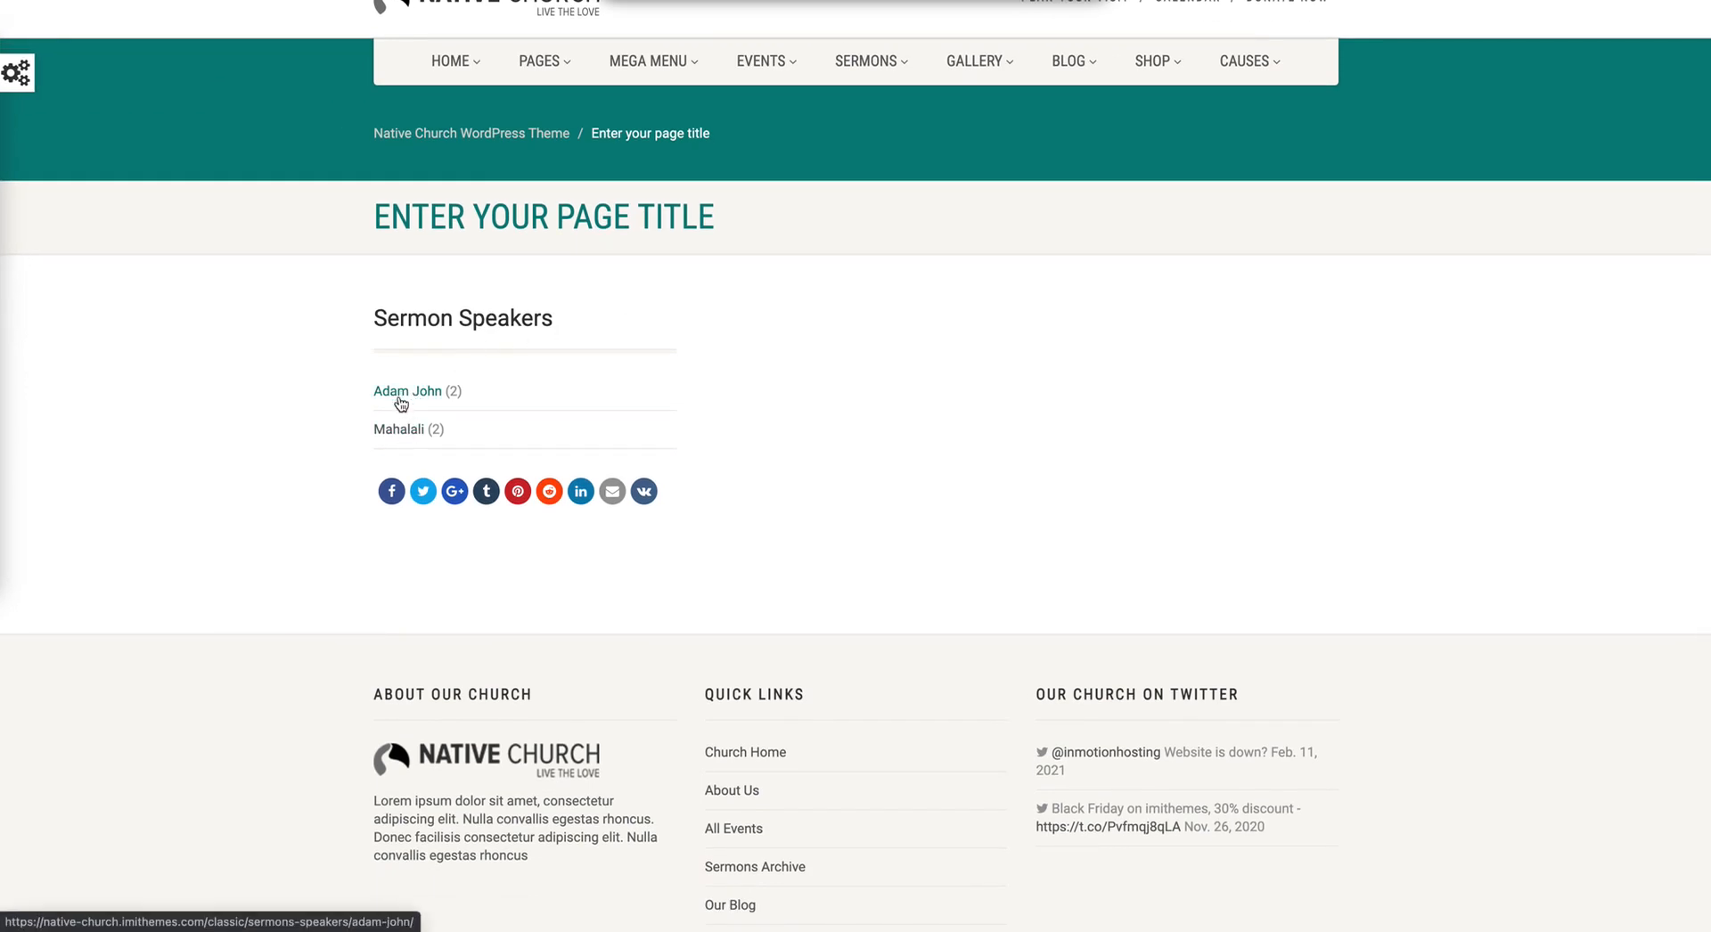
{"action": "scroll", "coordinate": [281, 291], "scroll_direction": "up", "scroll_amount": 1}
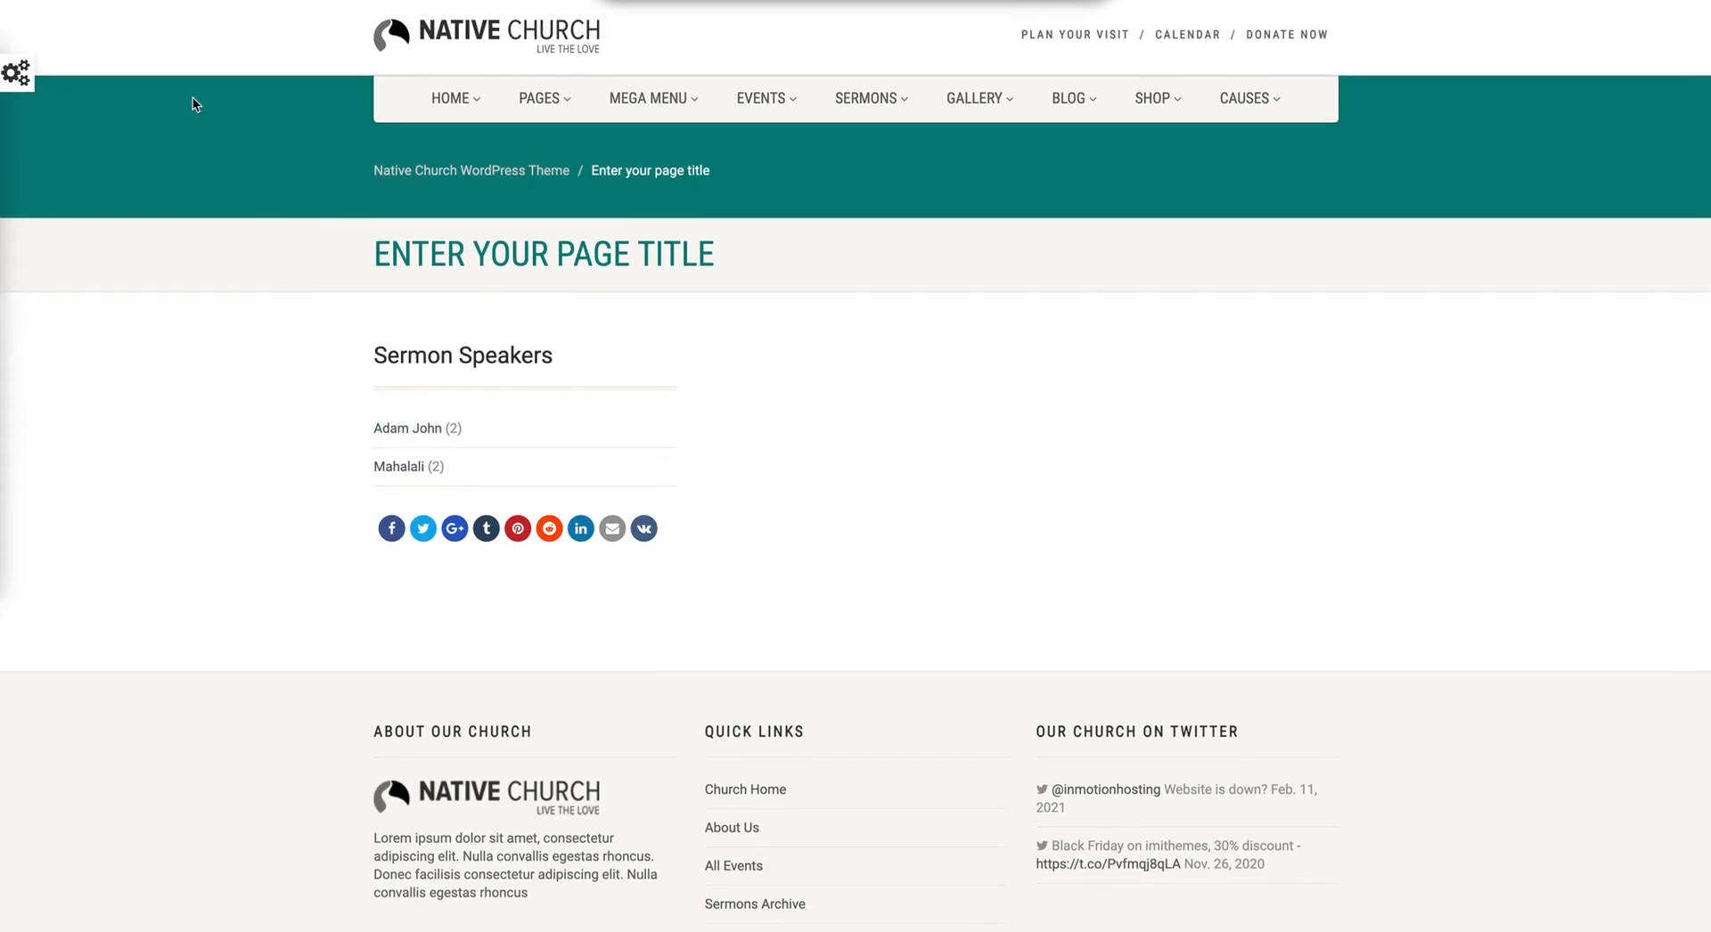
{"action": "key", "text": "super+w"}
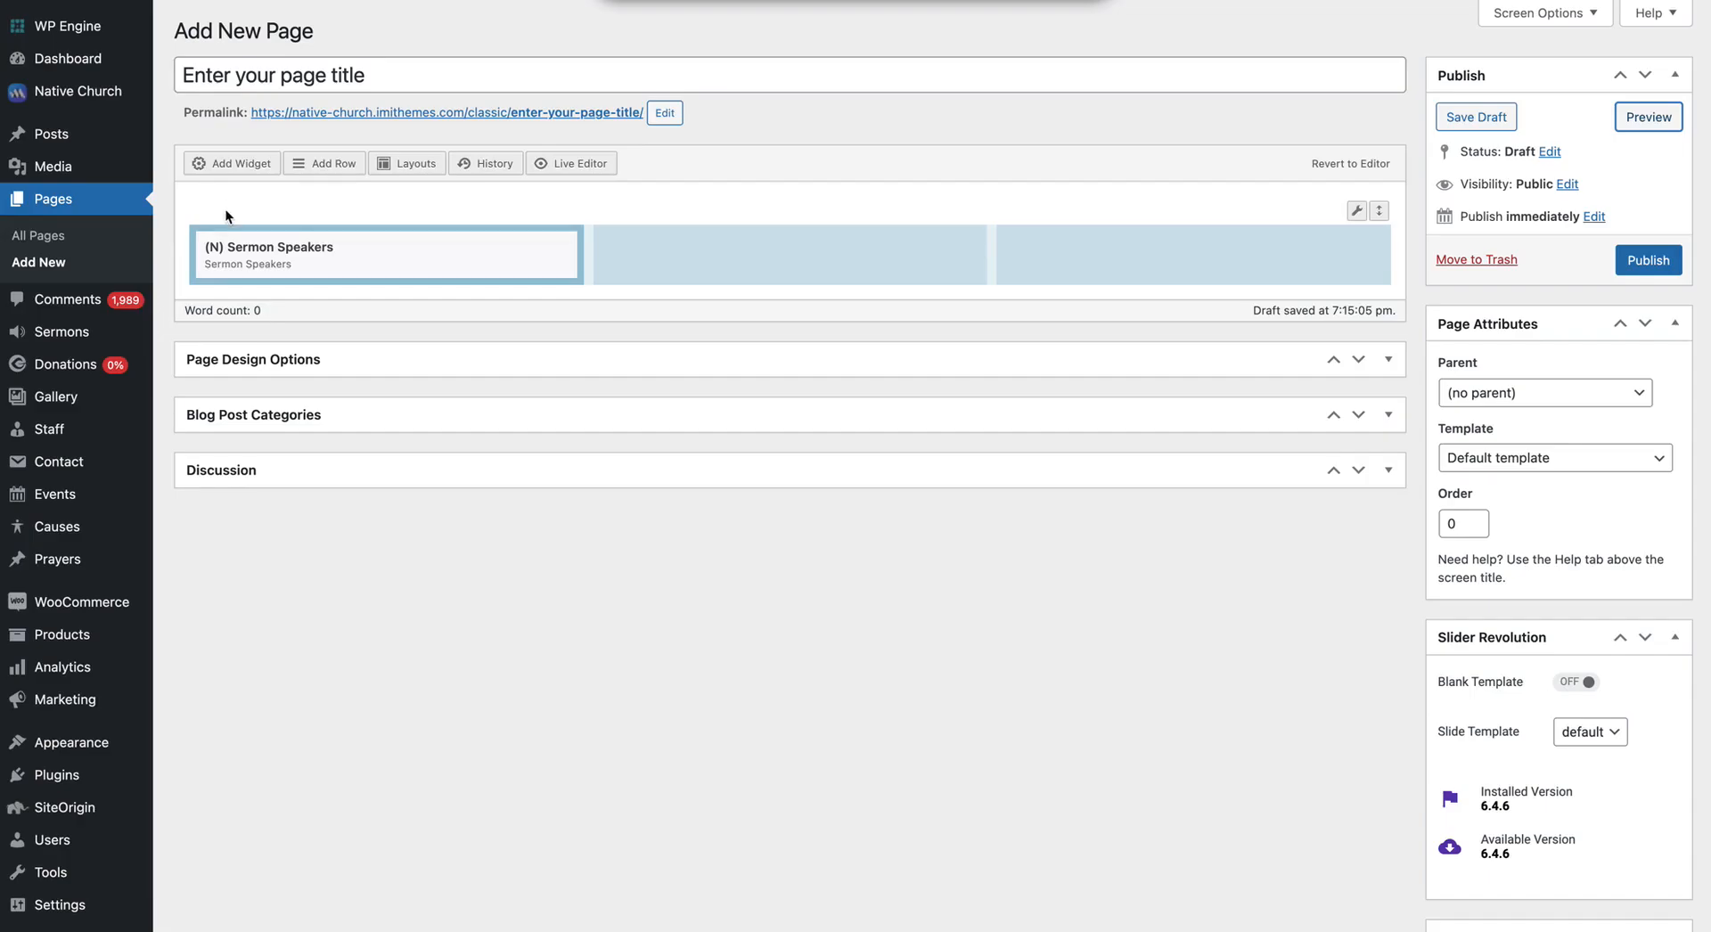
Replace the Sermon Speakers widget in the first column with the Sermons Albums Widget.
{"action": "left_click", "coordinate": [553, 246]}
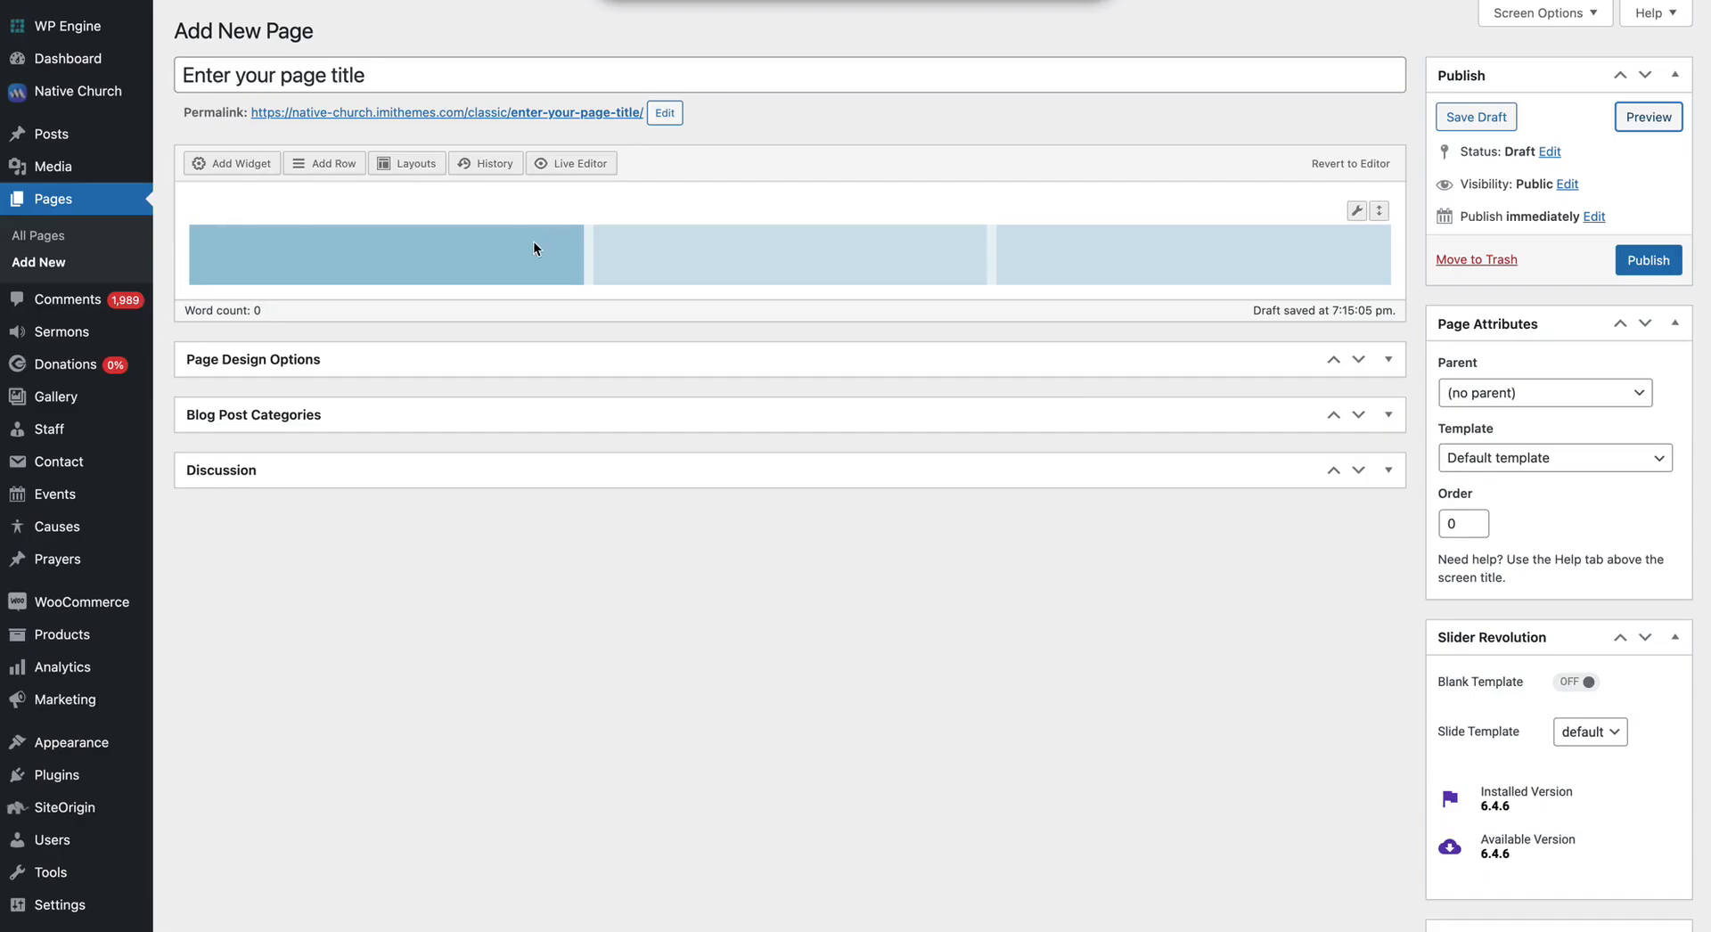
{"action": "left_click", "coordinate": [245, 167]}
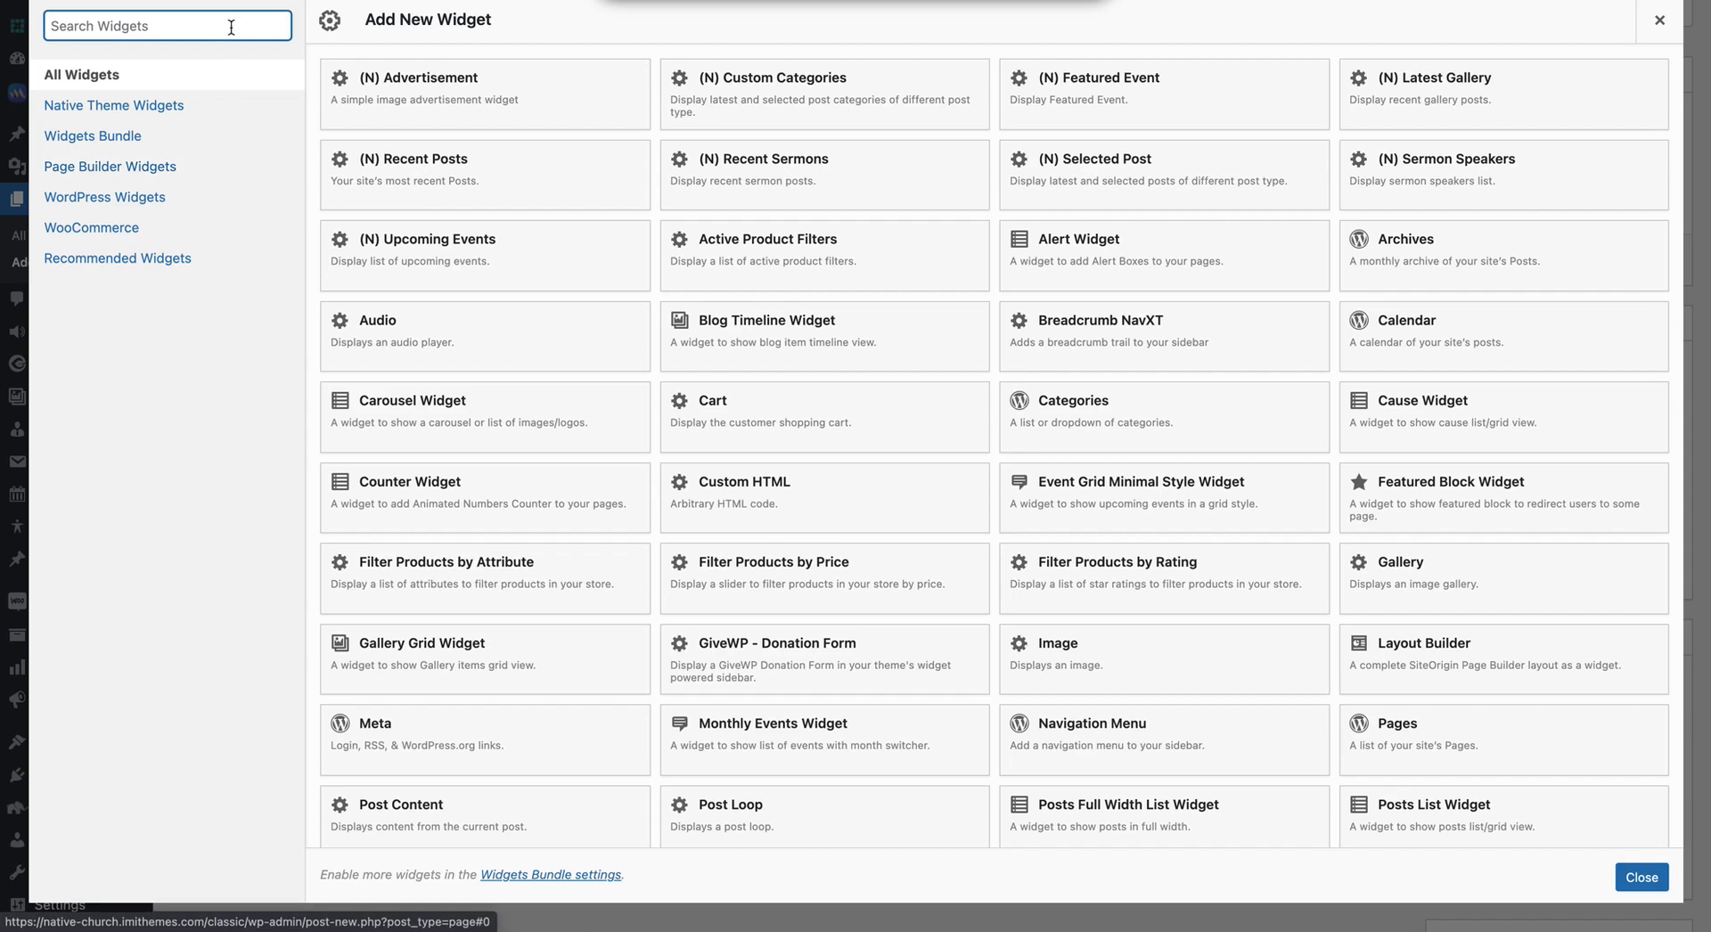
{"action": "type", "text": "sermon"}
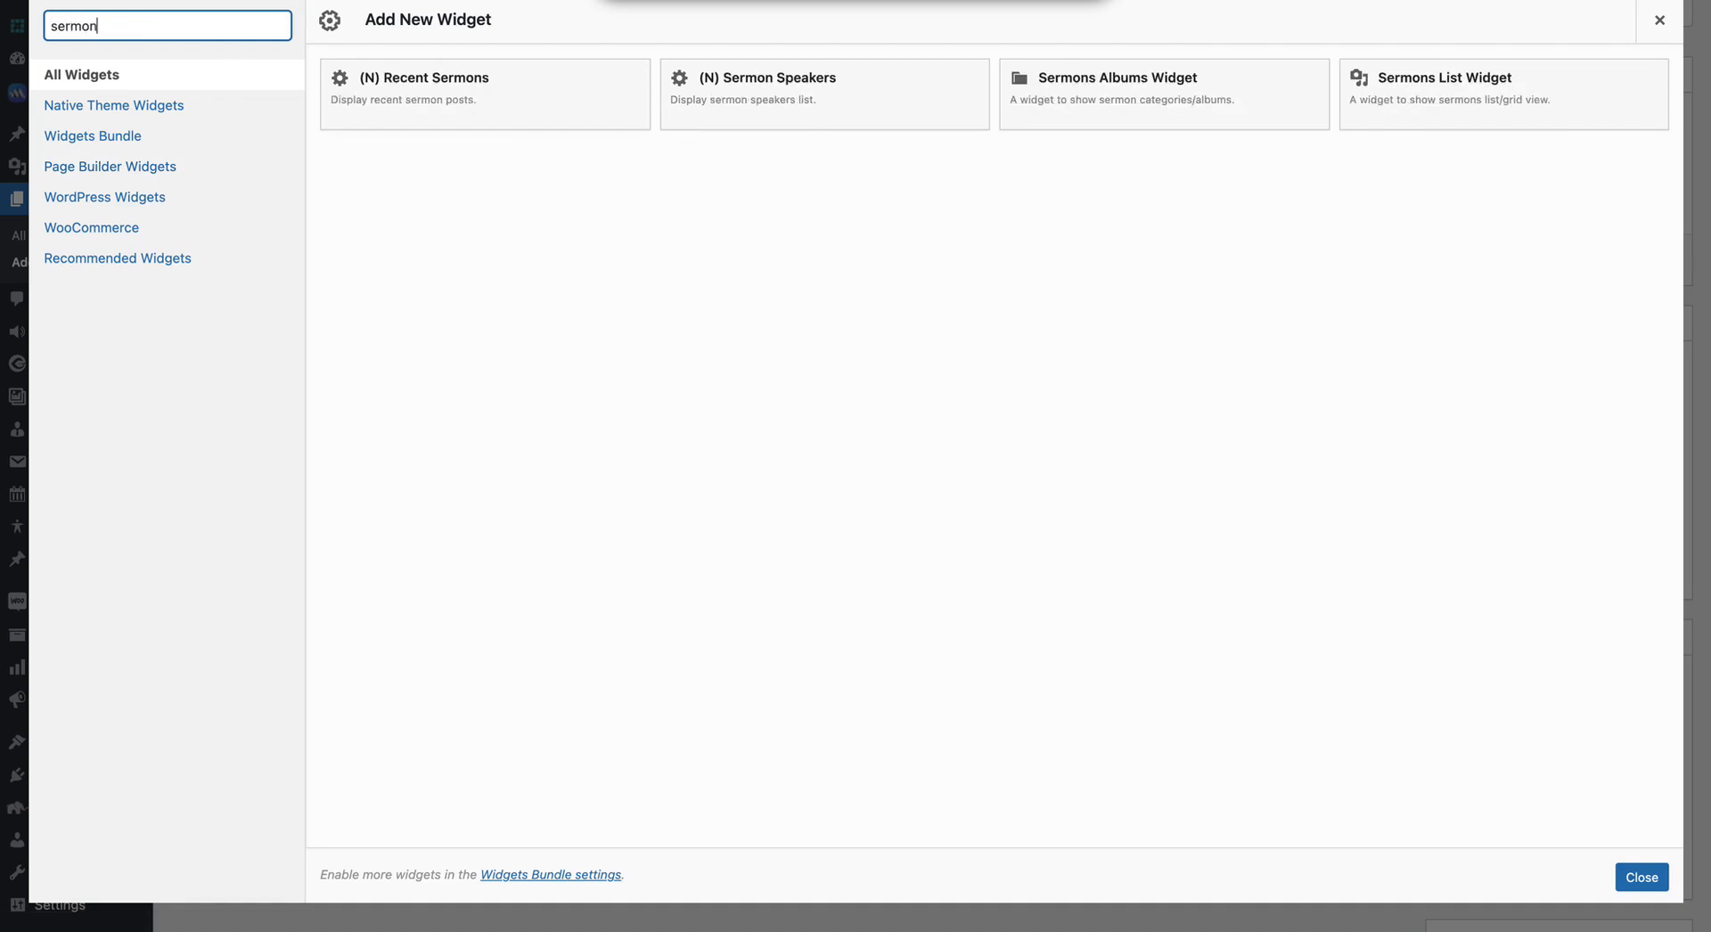
{"action": "left_click", "coordinate": [1185, 78]}
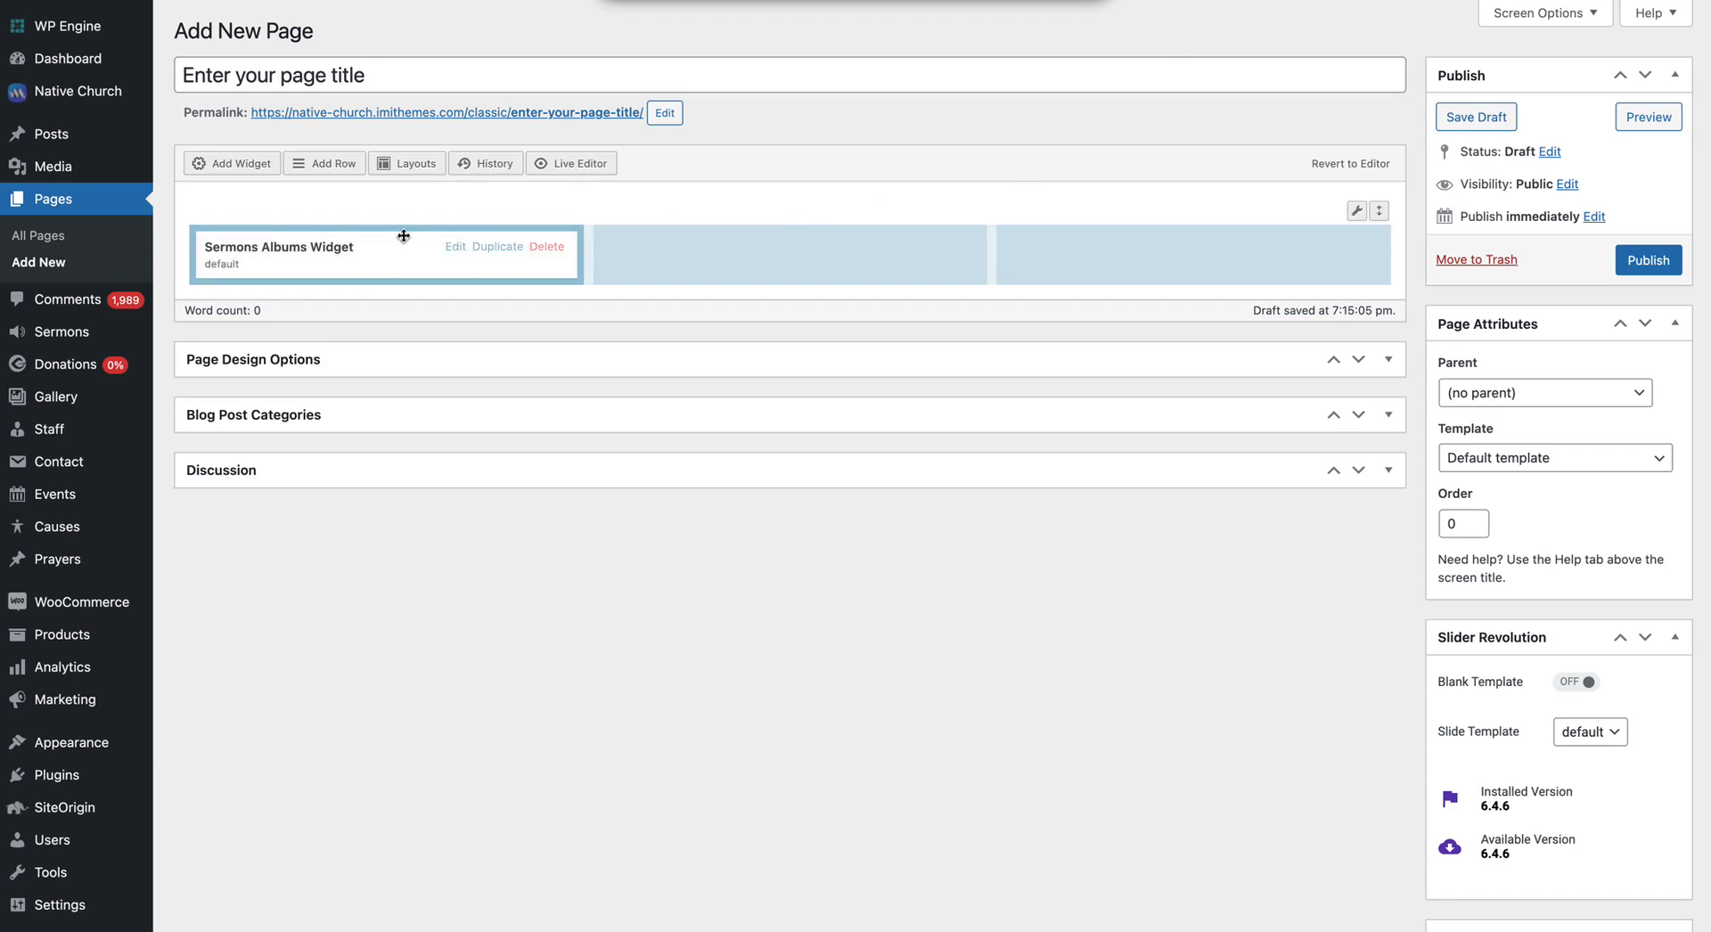
Set the Sermons Albums widget to order albums by Count and sort them Ascending.
{"action": "left_click", "coordinate": [272, 248]}
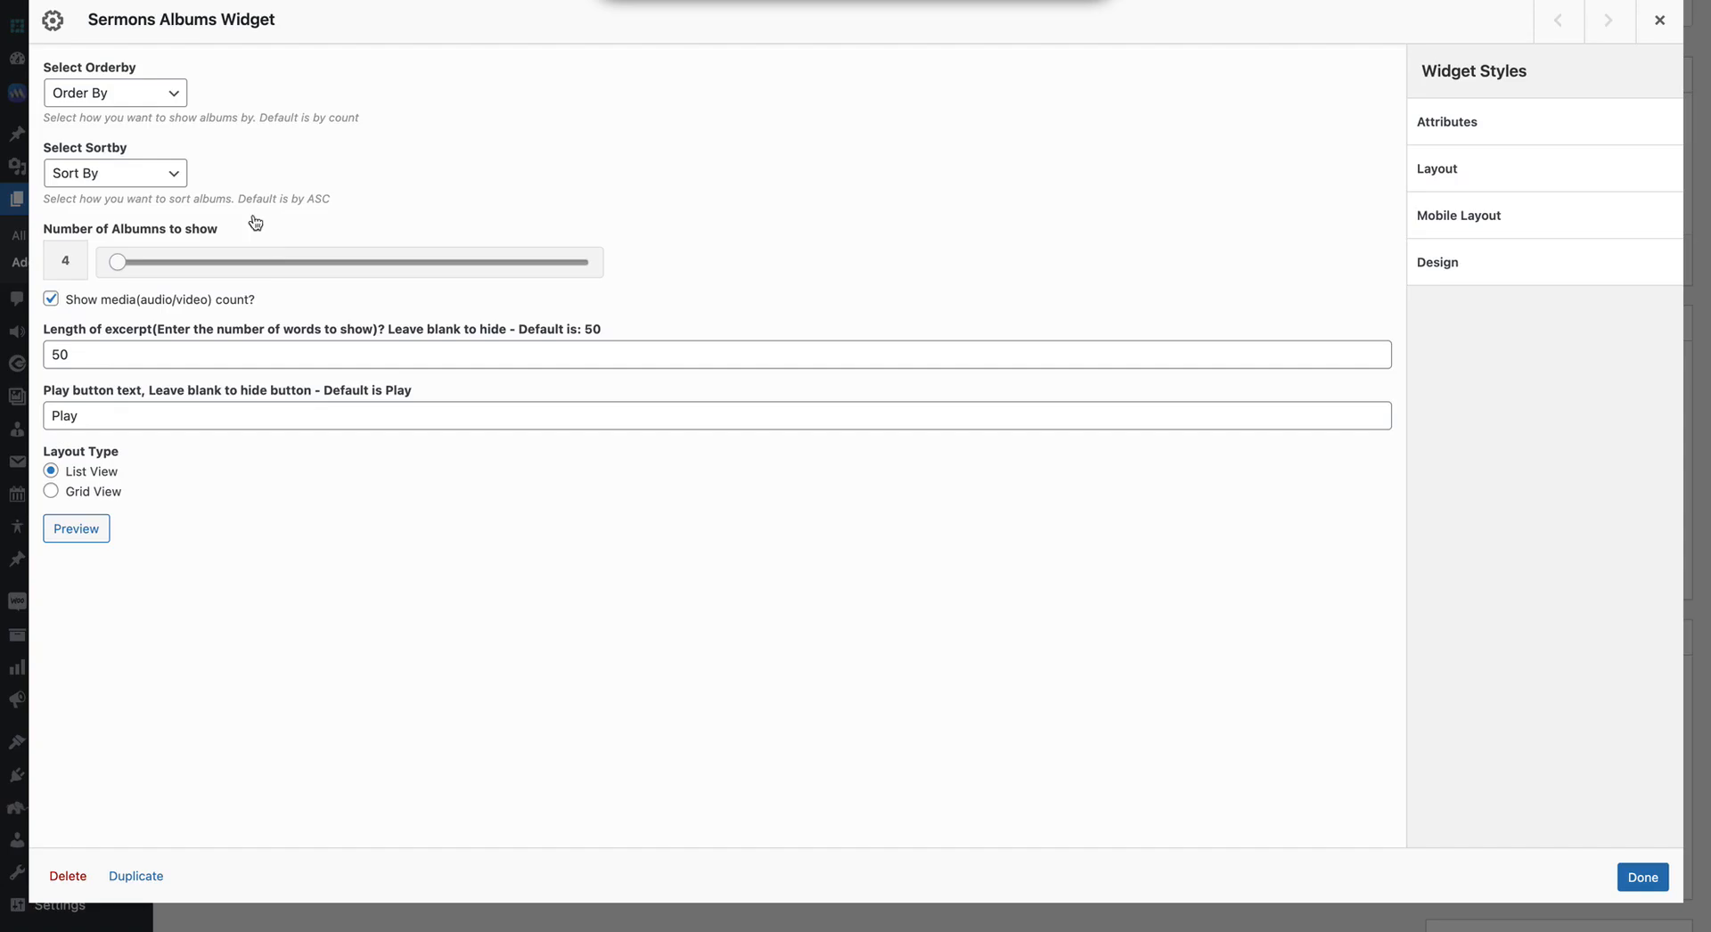
{"action": "left_click", "coordinate": [142, 93]}
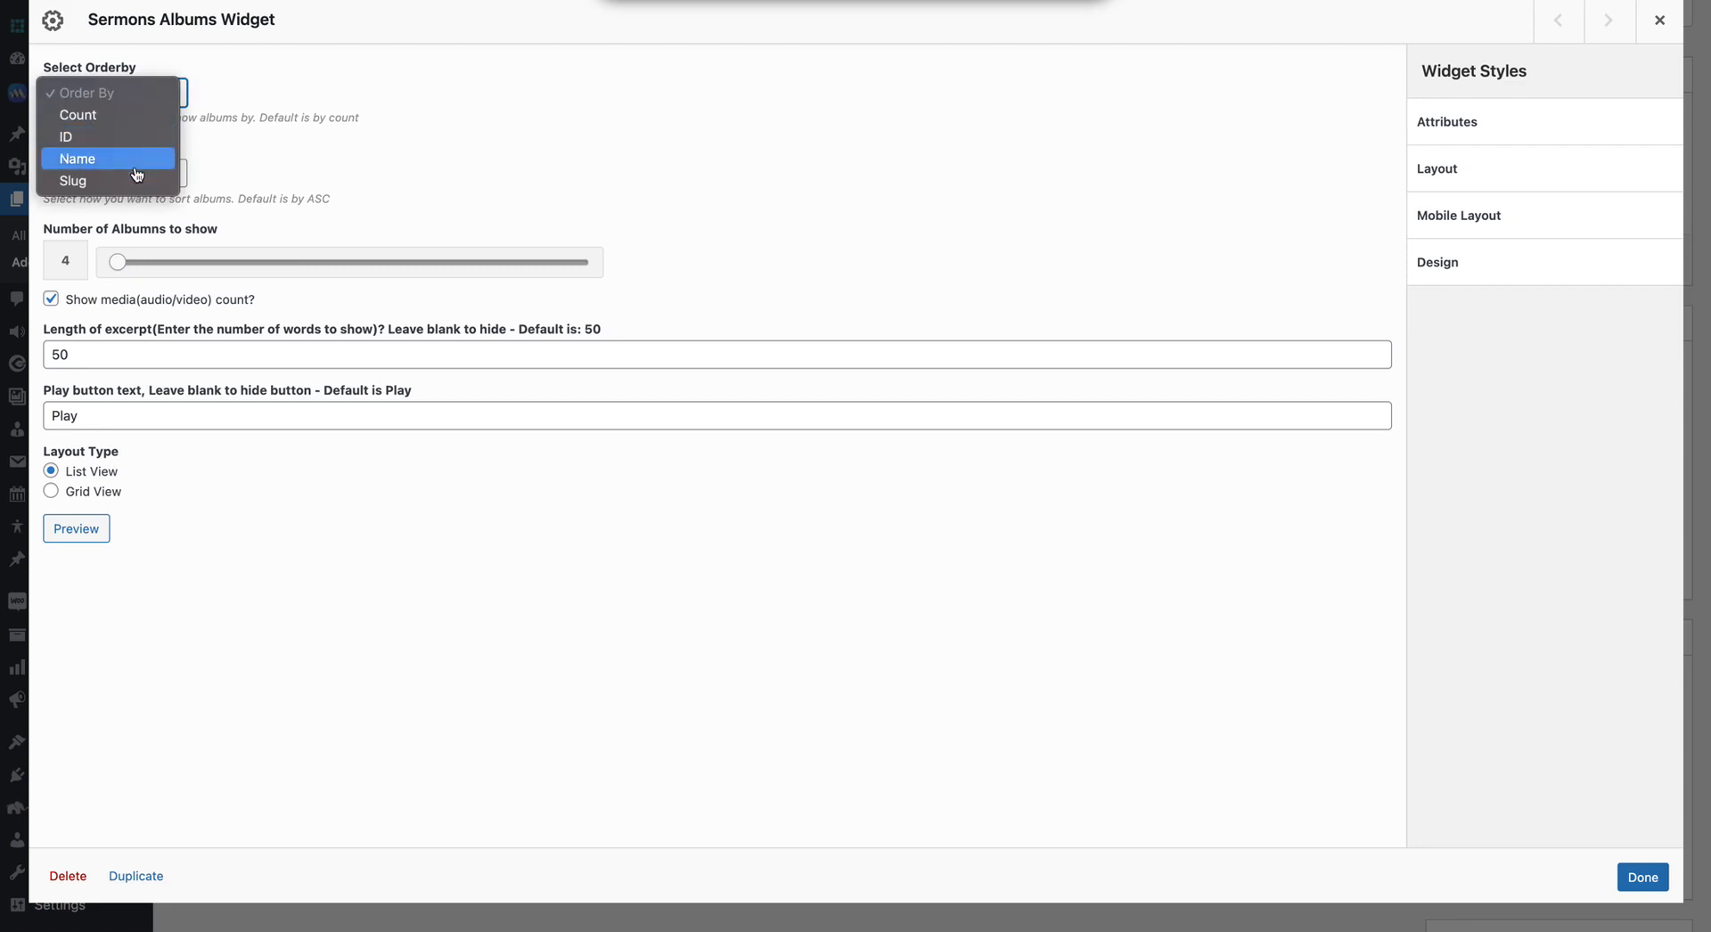
{"action": "left_click", "coordinate": [132, 118]}
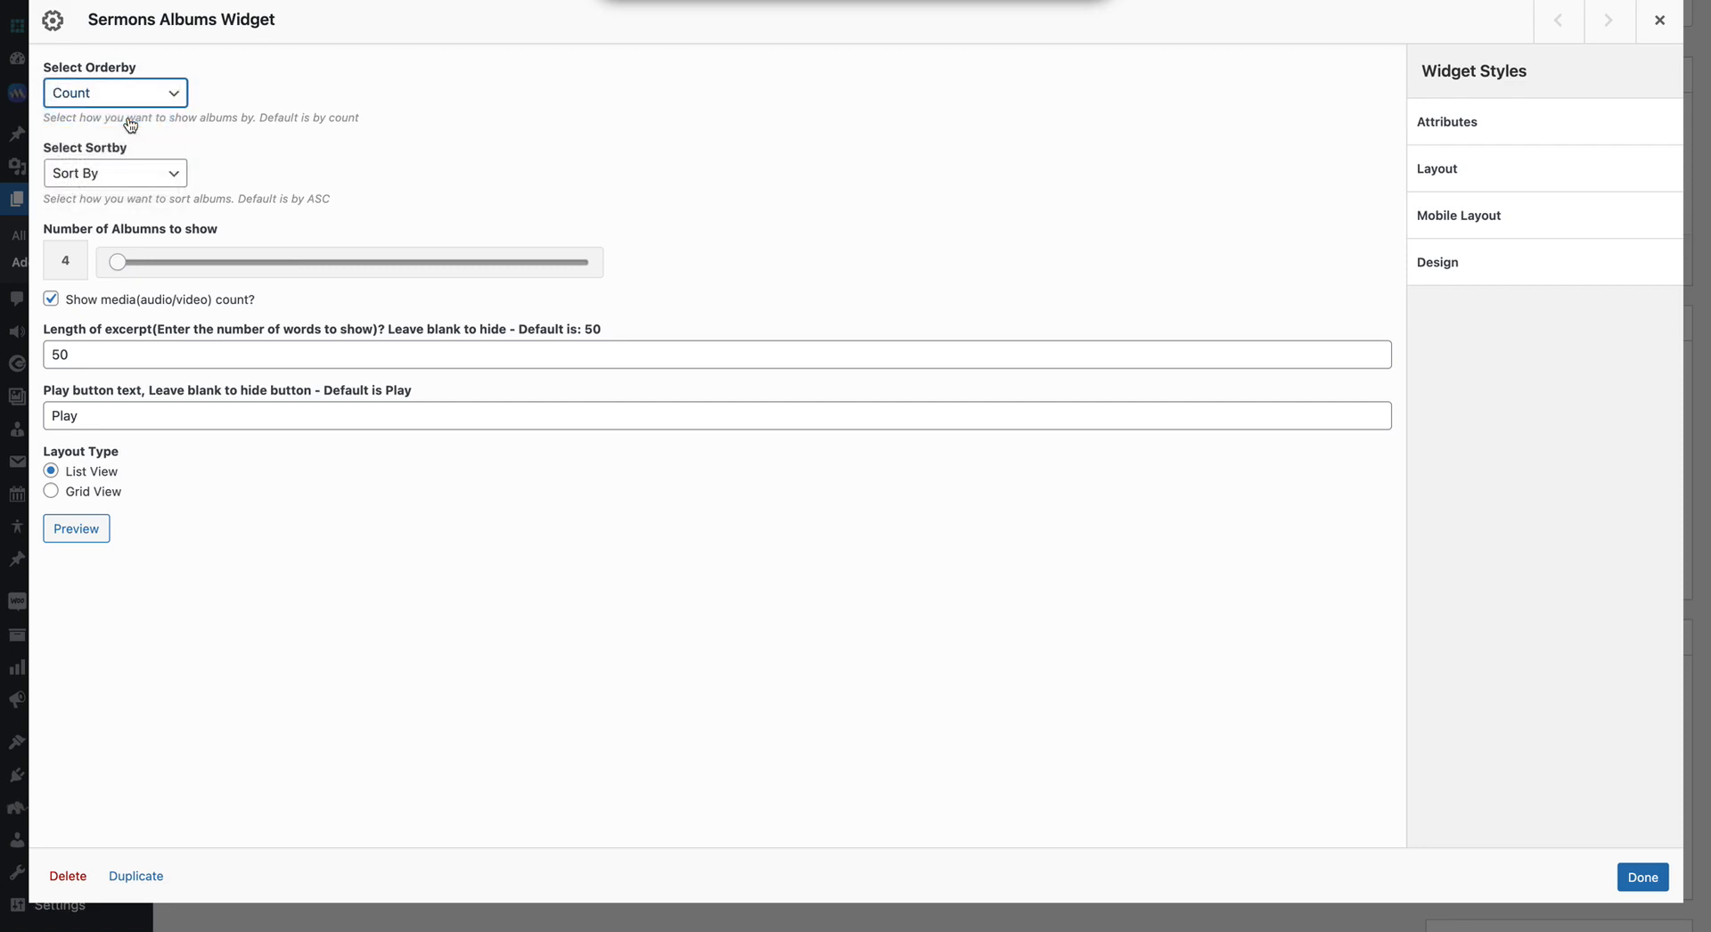
{"action": "left_click", "coordinate": [150, 176]}
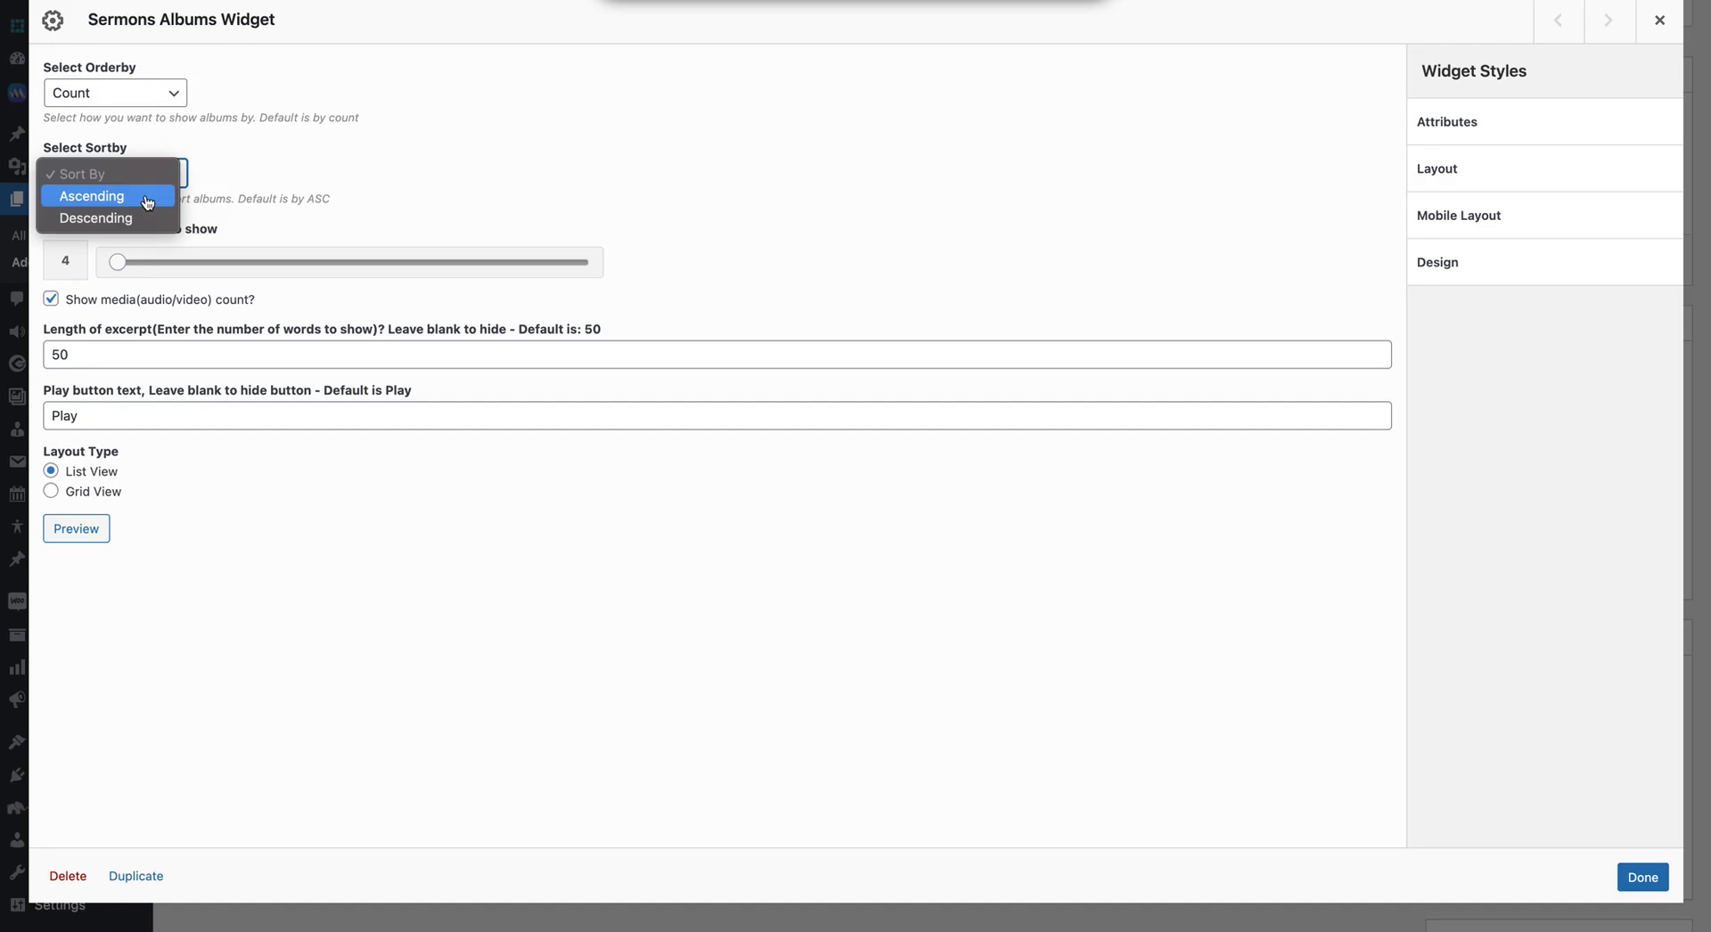
{"action": "left_click", "coordinate": [148, 203]}
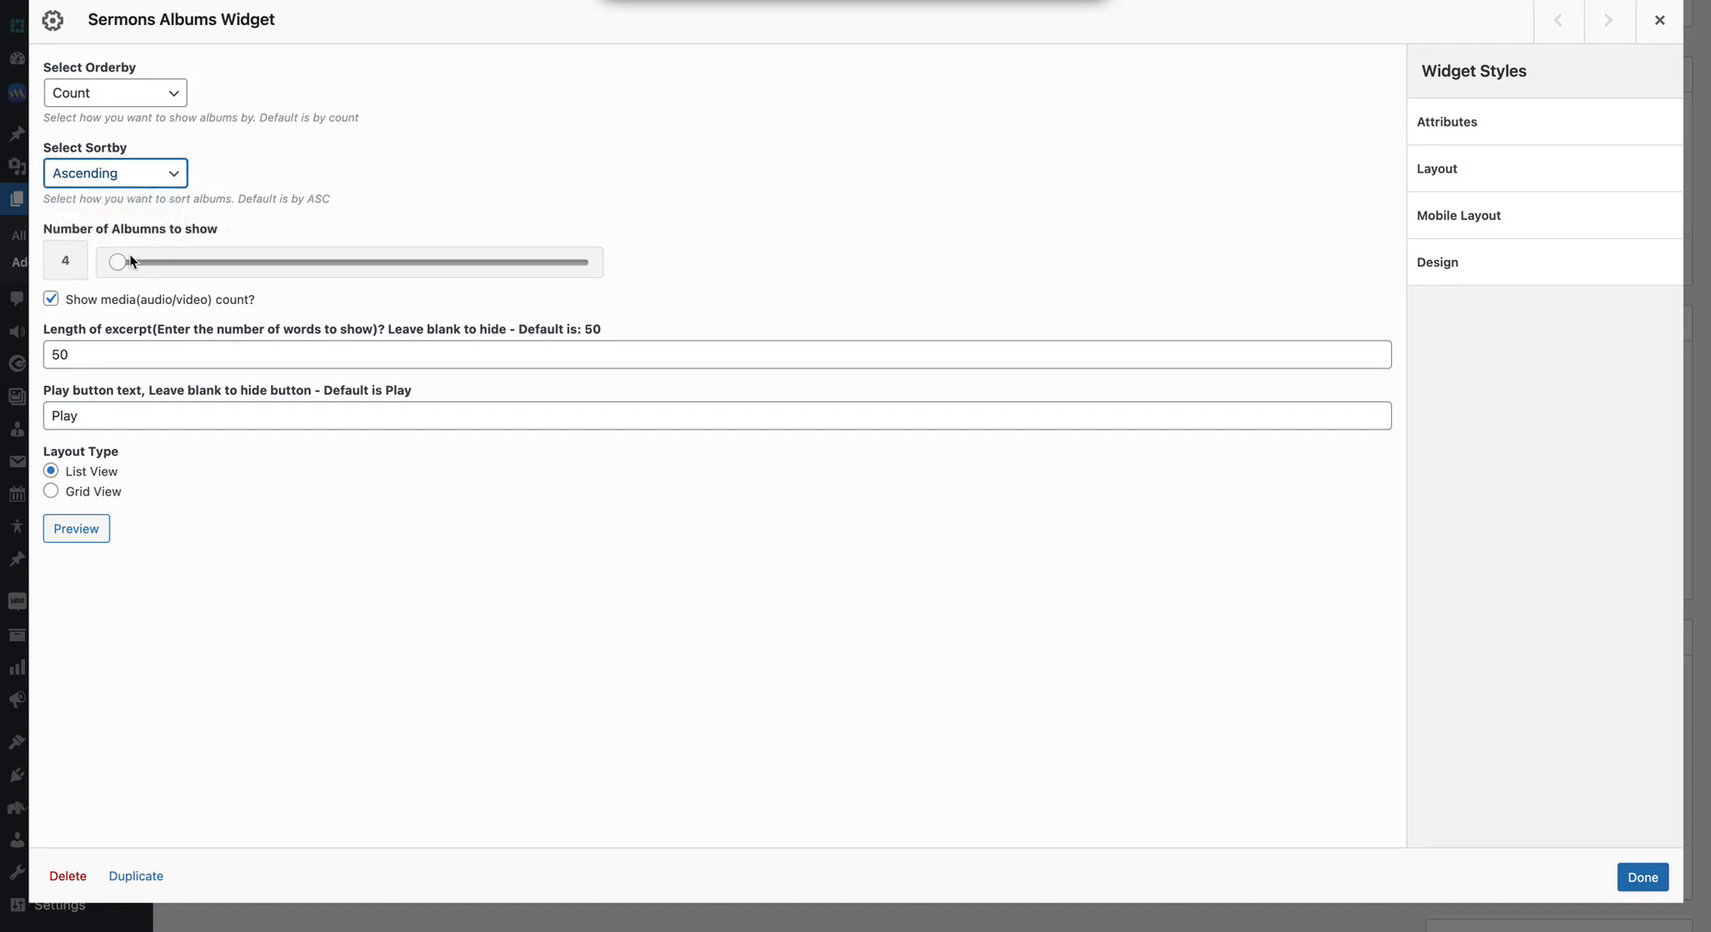
Set the Sermons Albums widget to show 6 albums with an excerpt length of 30 words, and apply the settings.
{"action": "mouse_move", "coordinate": [117, 261]}
{"action": "left_mouse_down"}
{"action": "mouse_move", "coordinate": [162, 261]}
{"action": "mouse_move", "coordinate": [117, 261]}
{"action": "left_mouse_up"}
{"action": "left_click", "coordinate": [190, 304]}
{"action": "left_click", "coordinate": [99, 354]}
{"action": "key", "text": "BackSpace"}
{"action": "key", "text": "BackSpace"}
{"action": "type", "text": "30"}
{"action": "left_click", "coordinate": [93, 419]}
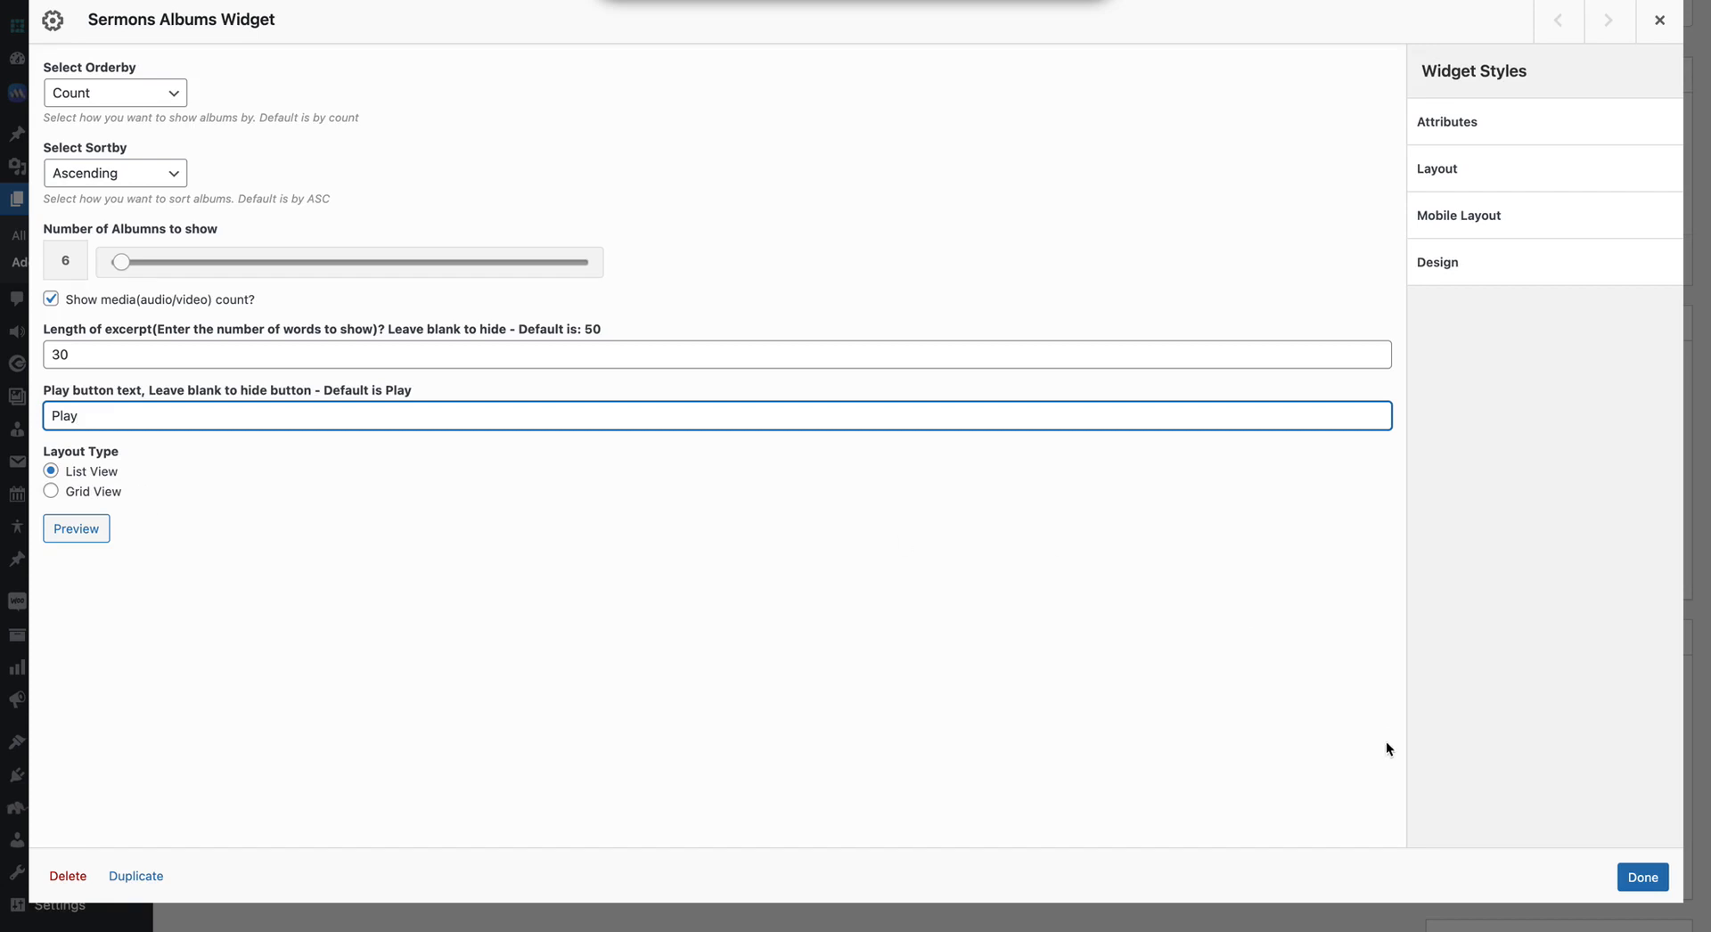
{"action": "left_click", "coordinate": [1640, 879]}
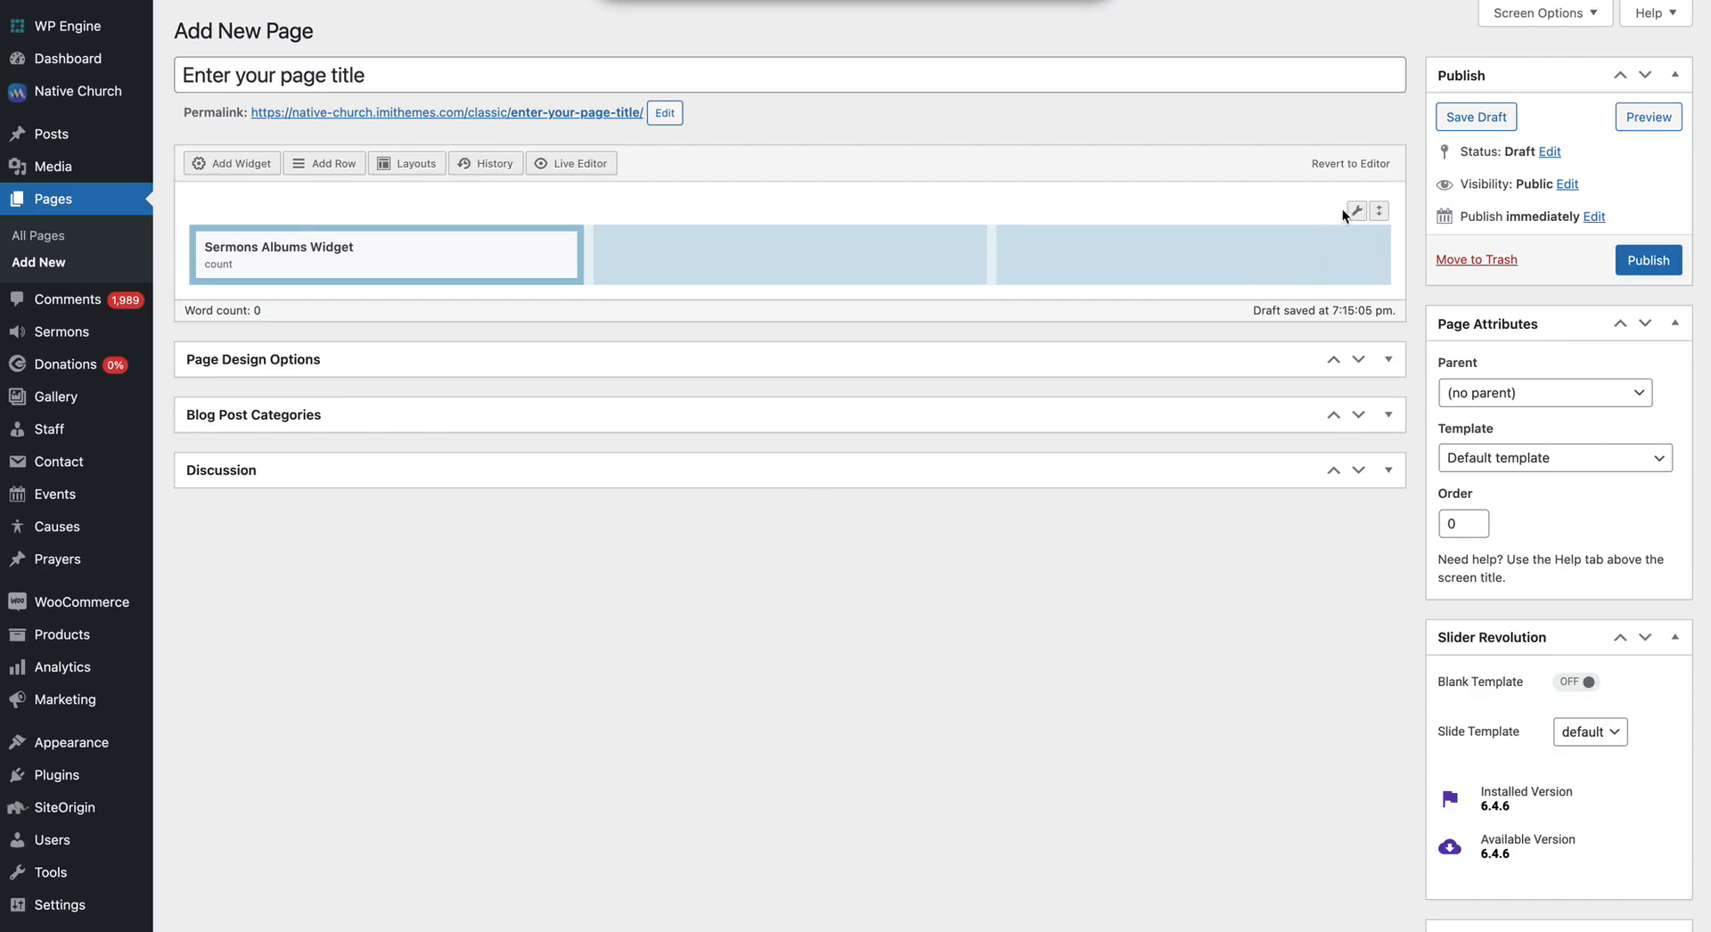
Change the layout of the row holding the Sermons Albums widget to 2 even columns.
{"action": "mouse_move", "coordinate": [1355, 212]}
{"action": "left_click", "coordinate": [1288, 240]}
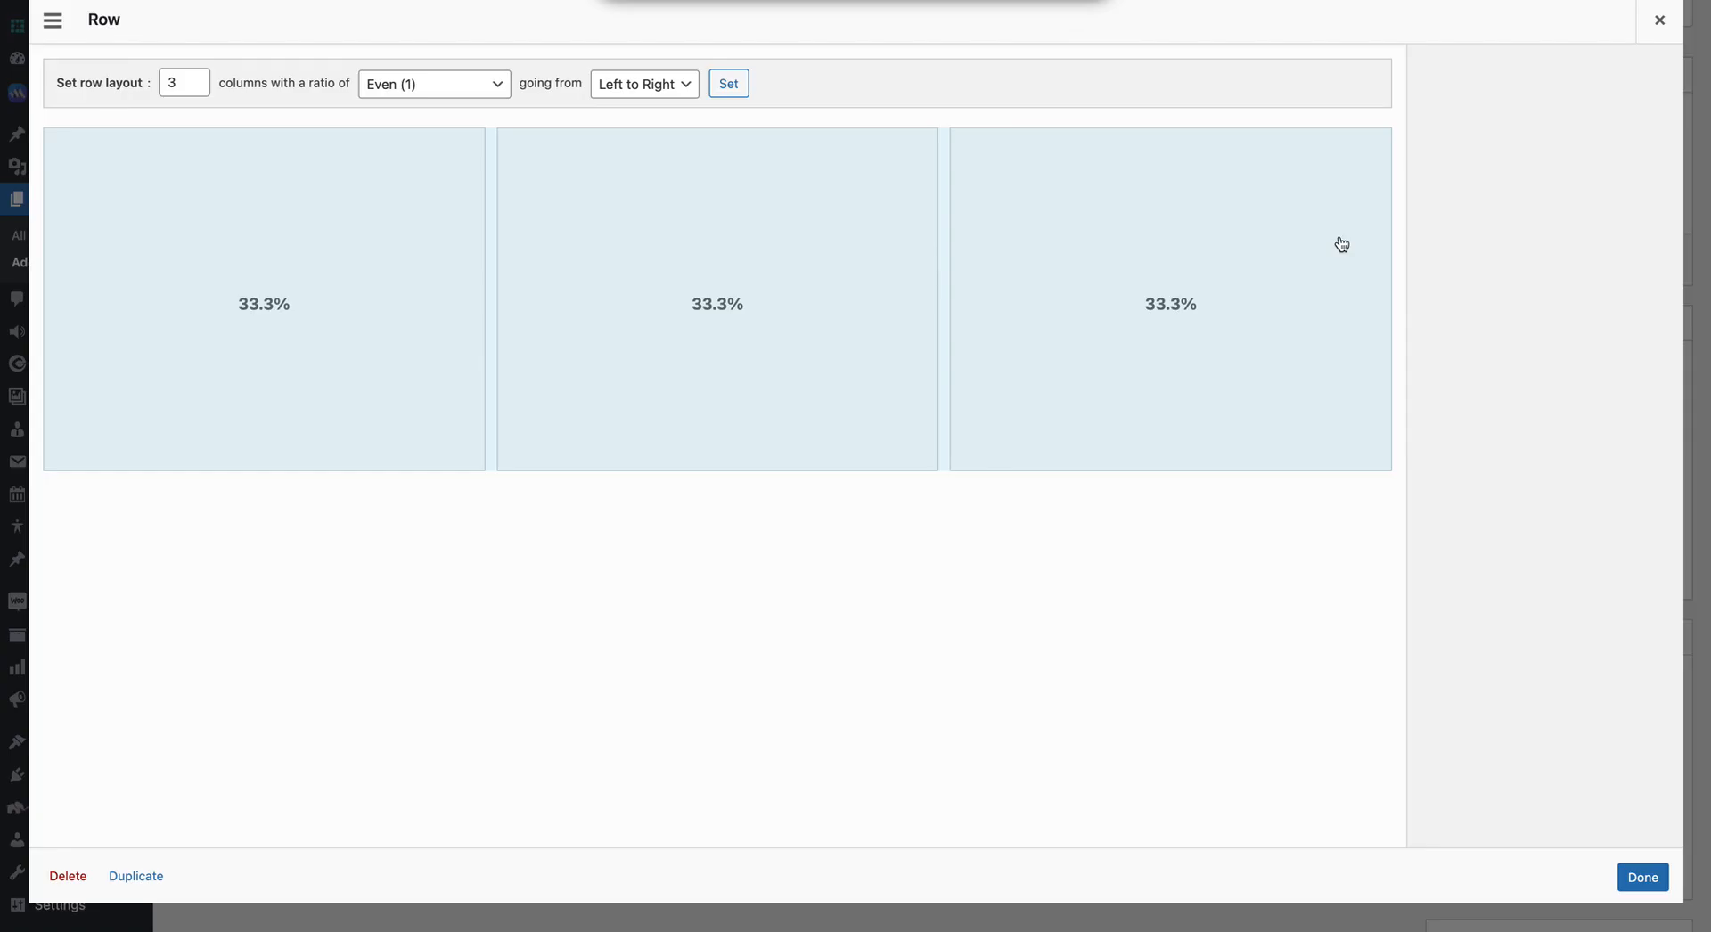
{"action": "left_click", "coordinate": [194, 88]}
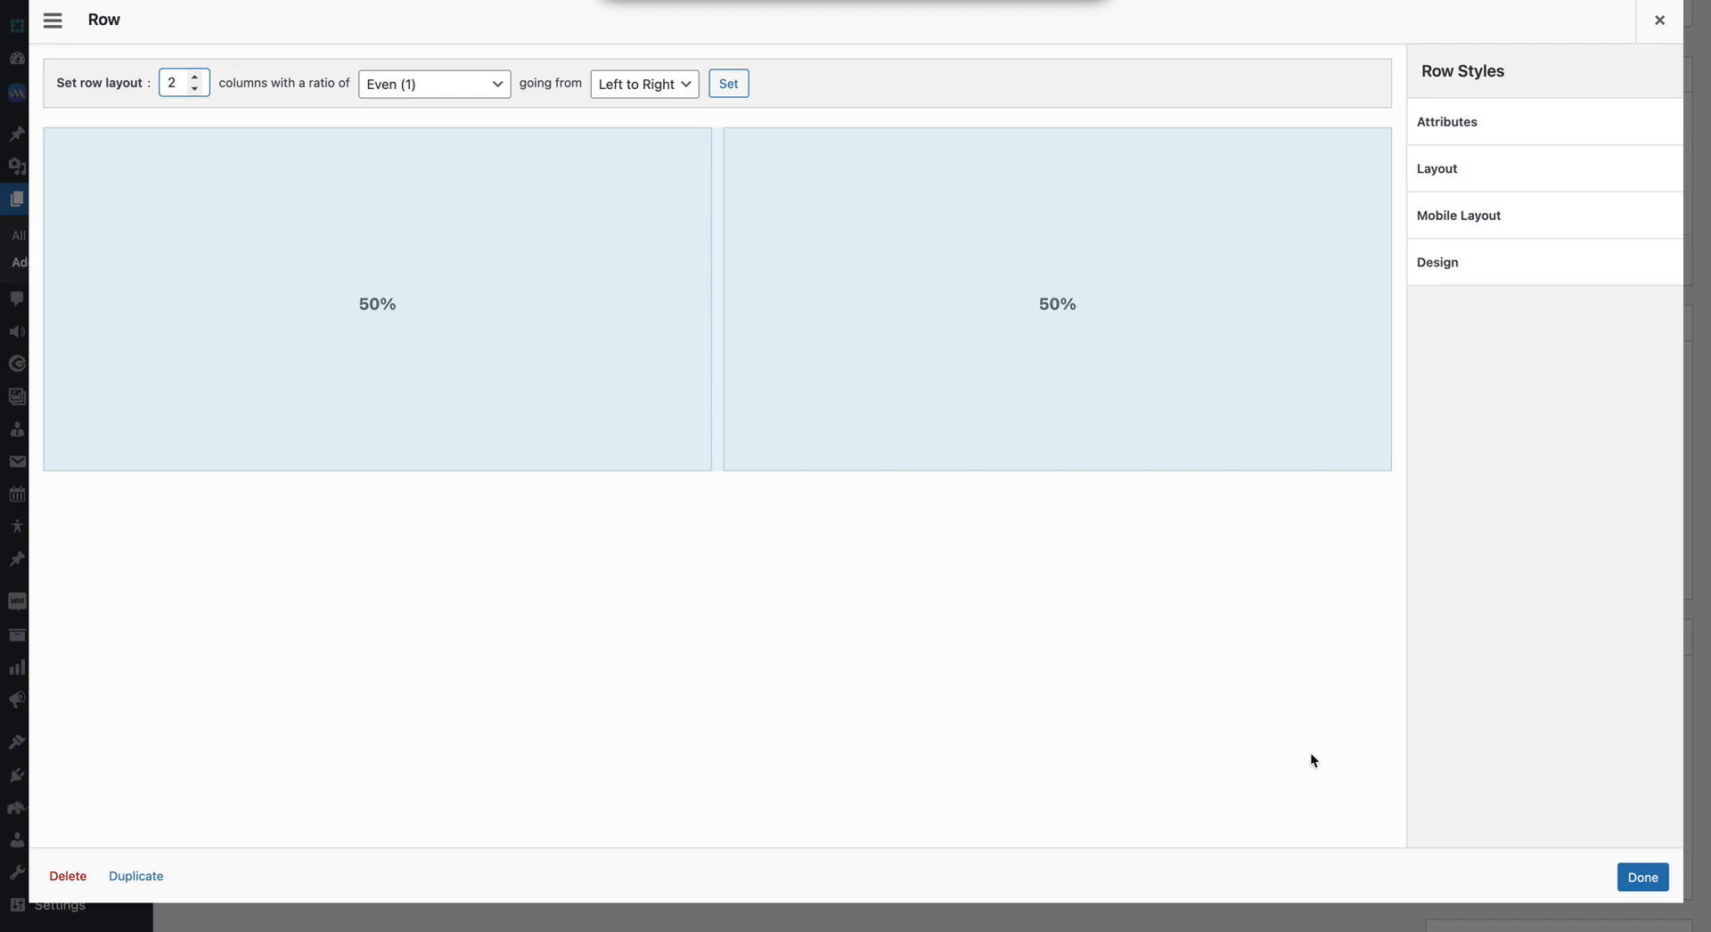
{"action": "left_click", "coordinate": [1645, 879]}
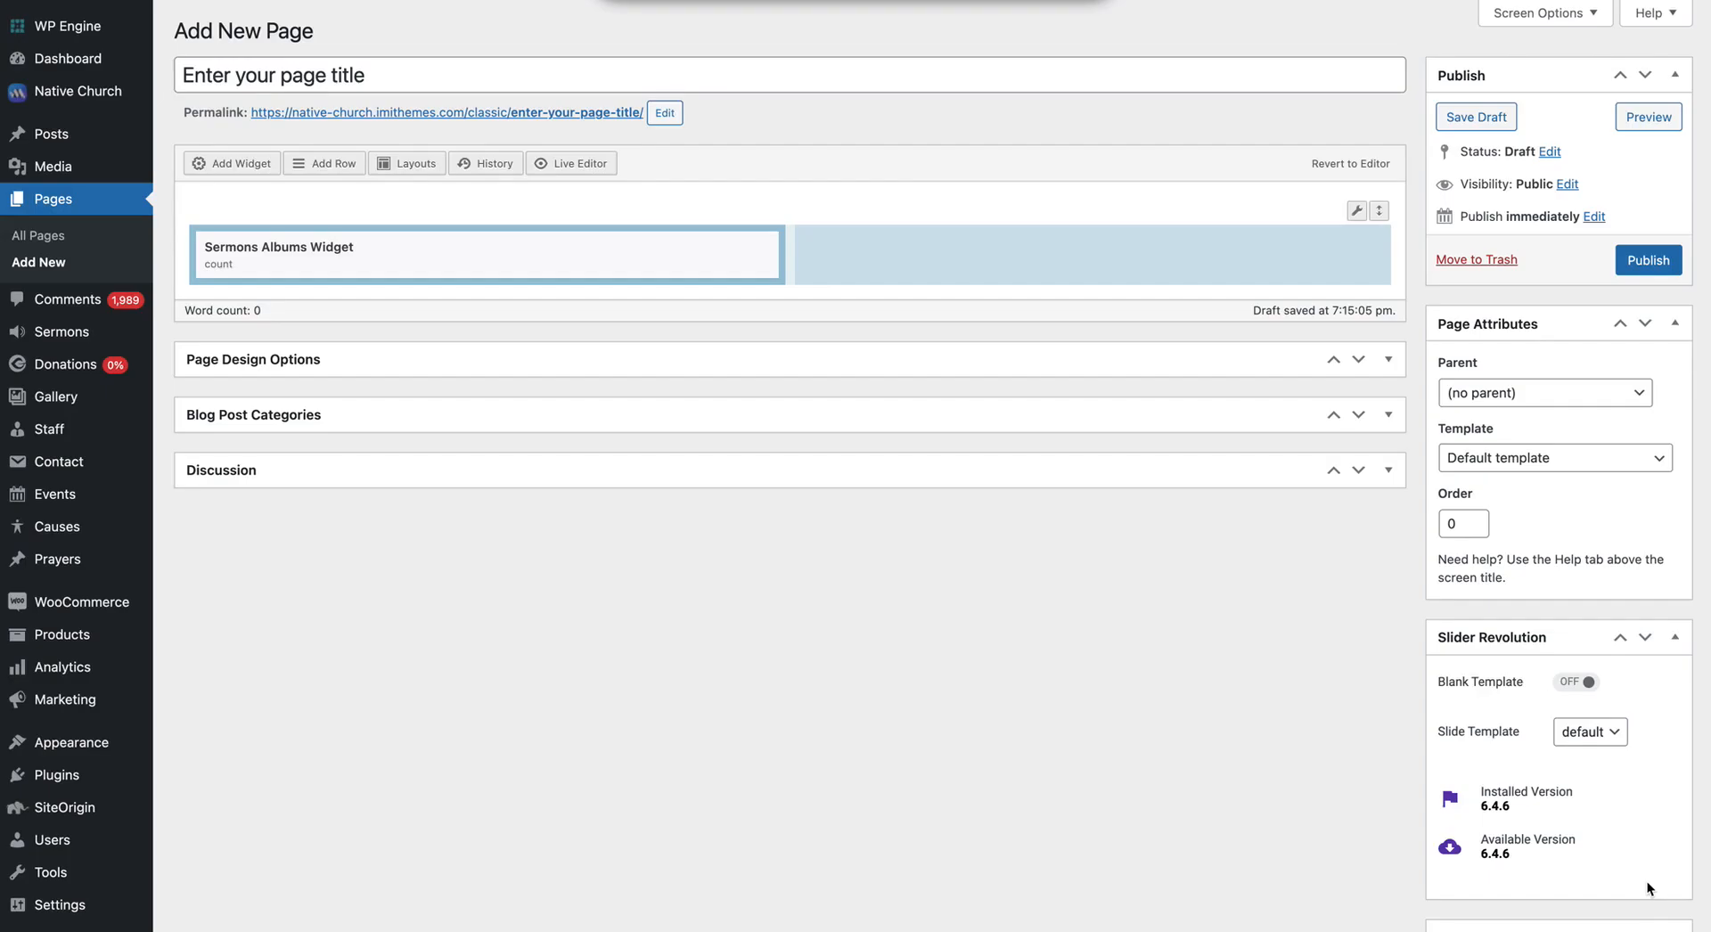
Preview the page to check the sermon albums in list view, and return to the page editor.
{"action": "left_click", "coordinate": [1648, 117]}
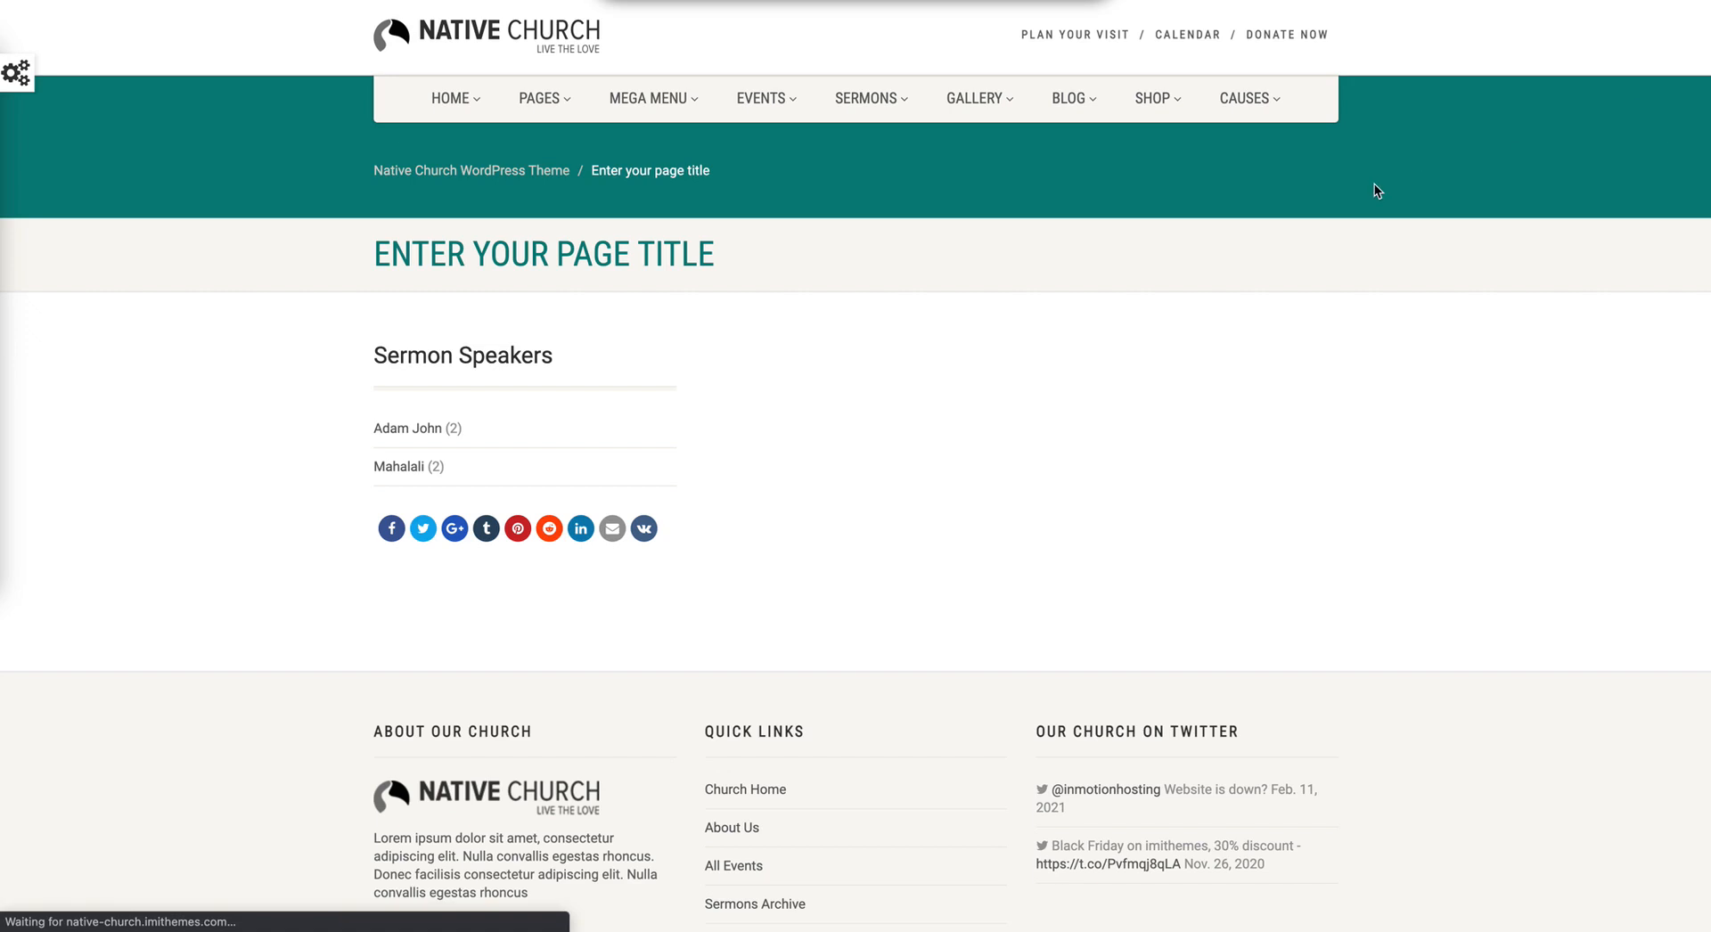
{"action": "scroll", "coordinate": [672, 481], "scroll_direction": "down", "scroll_amount": 3}
{"action": "scroll", "coordinate": [675, 486], "scroll_direction": "down", "scroll_amount": 5}
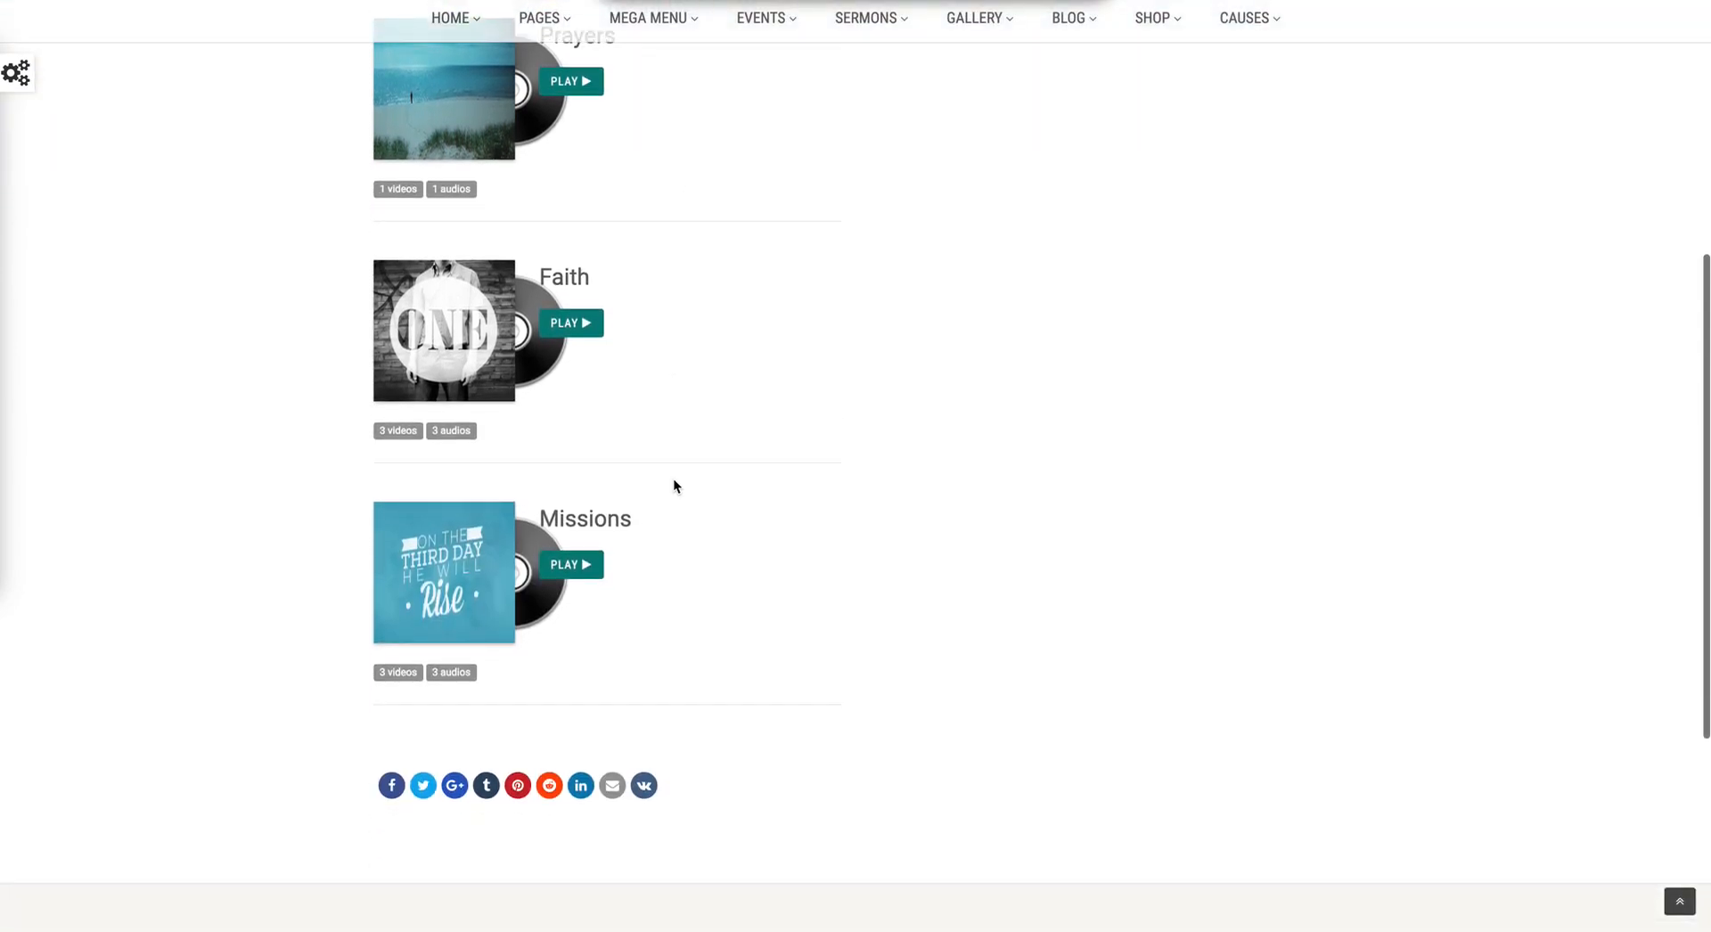
{"action": "scroll", "coordinate": [444, 561], "scroll_direction": "up", "scroll_amount": 2}
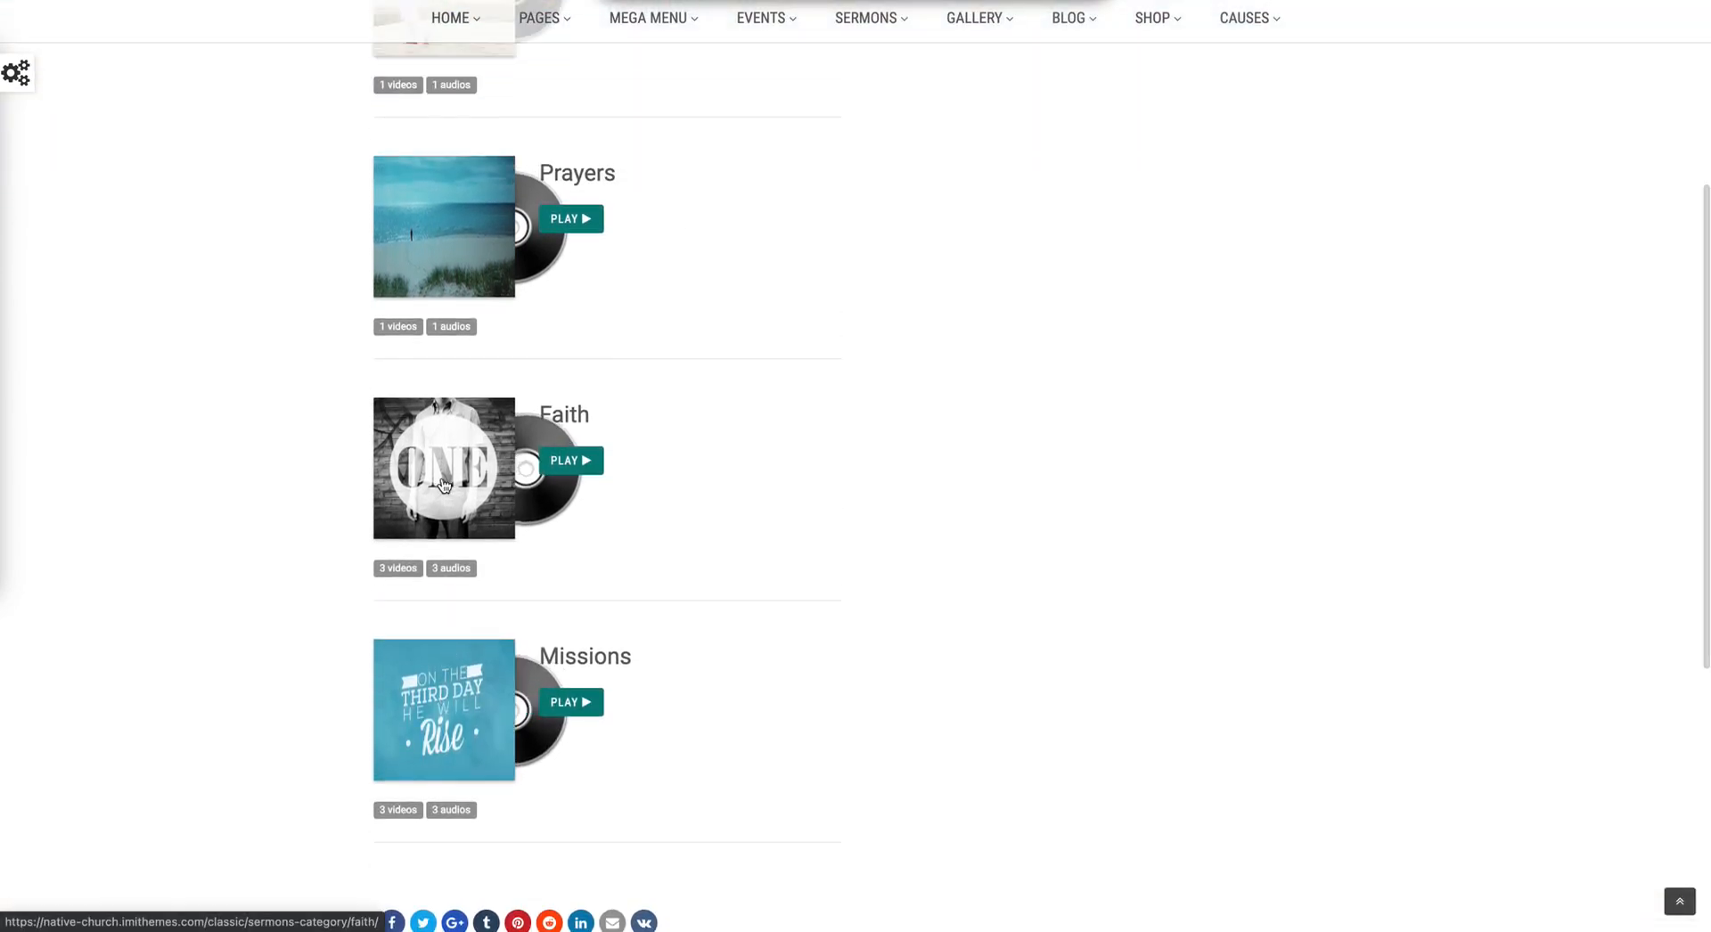
{"action": "scroll", "coordinate": [446, 446], "scroll_direction": "up", "scroll_amount": 2}
{"action": "scroll", "coordinate": [446, 394], "scroll_direction": "up", "scroll_amount": 2}
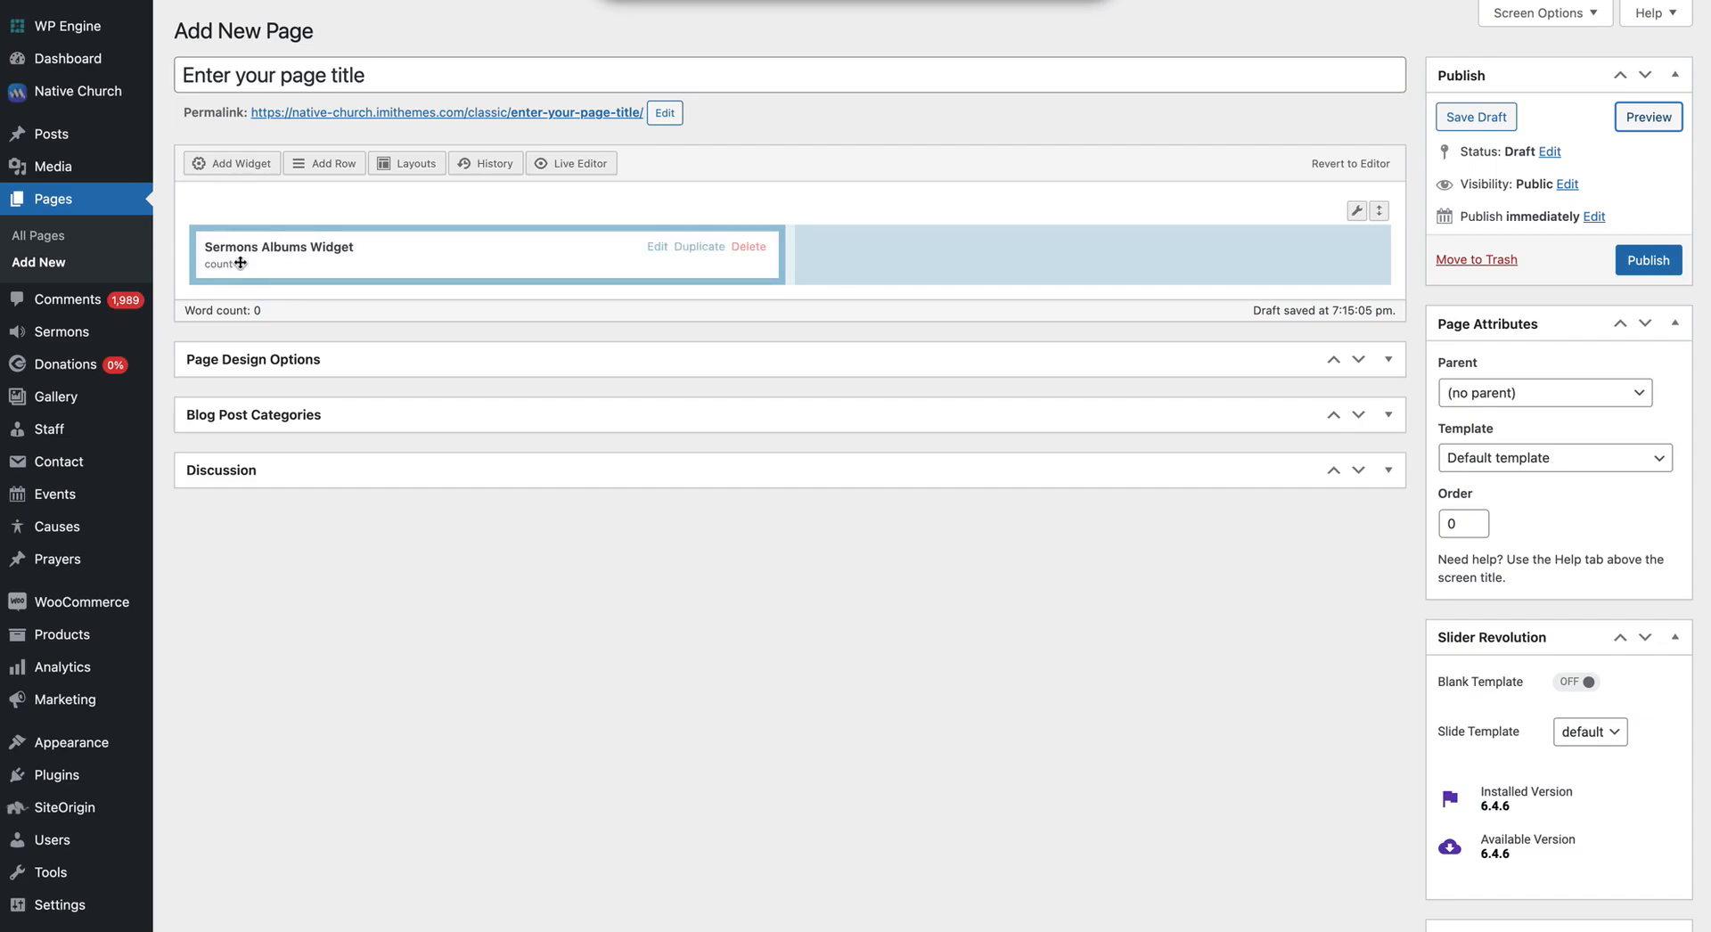
Delete the configured Sermons Albums widget and add a fresh Sermons Albums Widget in its place.
{"action": "left_click", "coordinate": [749, 248]}
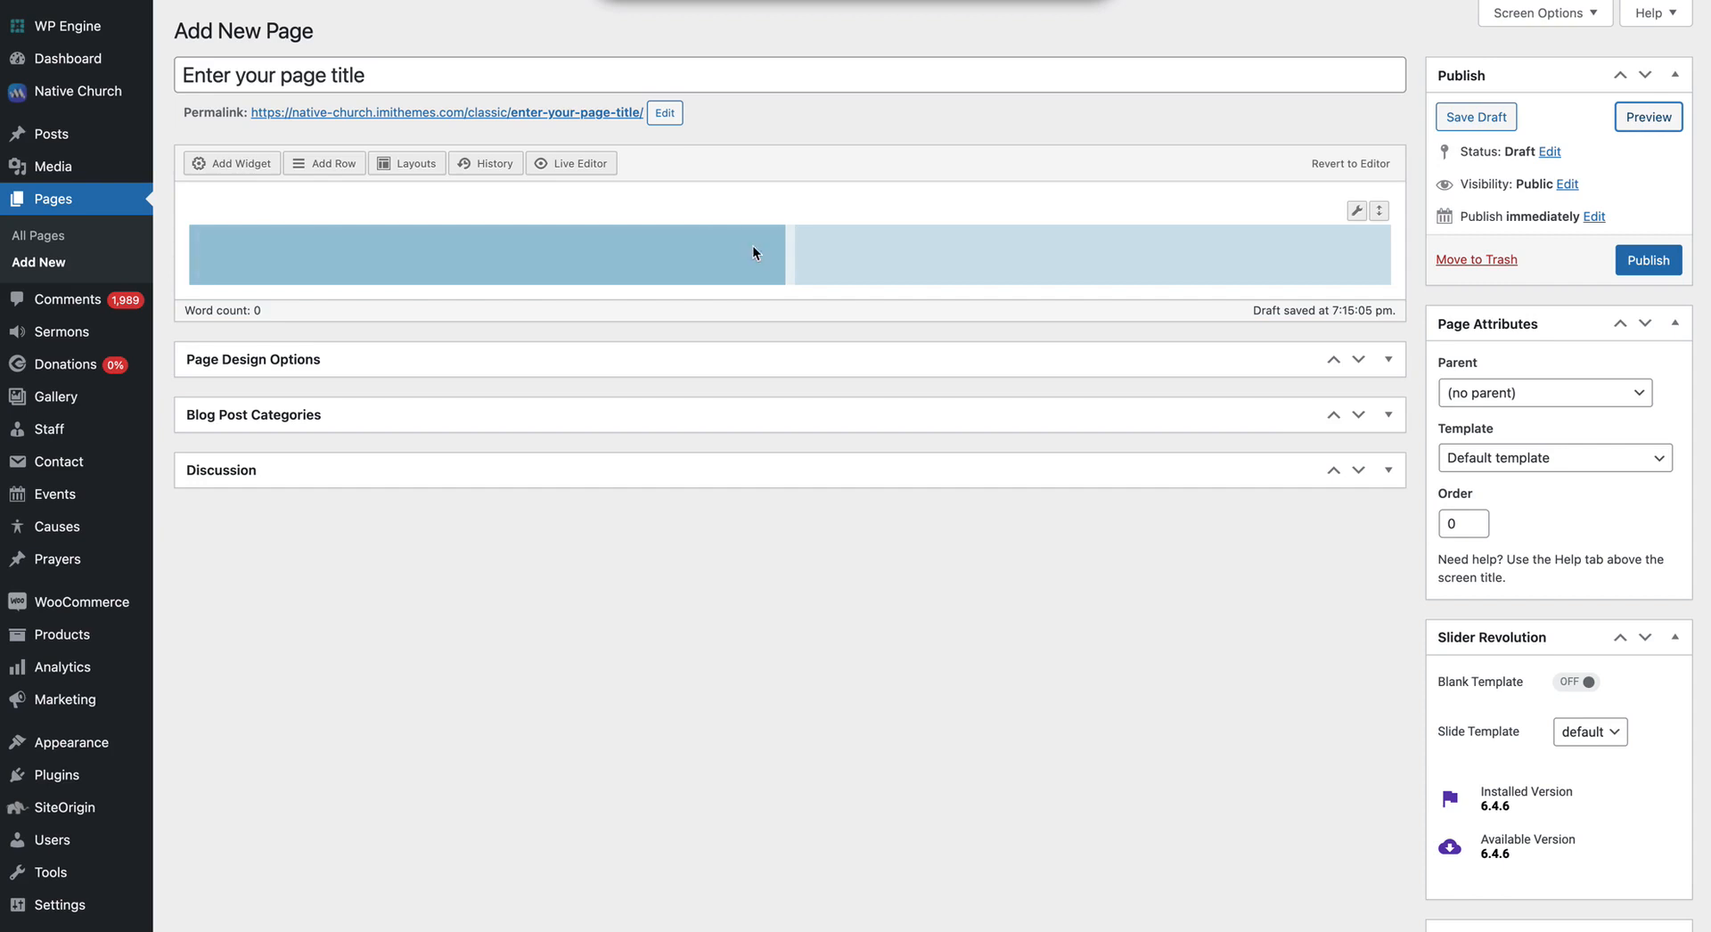
{"action": "left_click", "coordinate": [252, 166]}
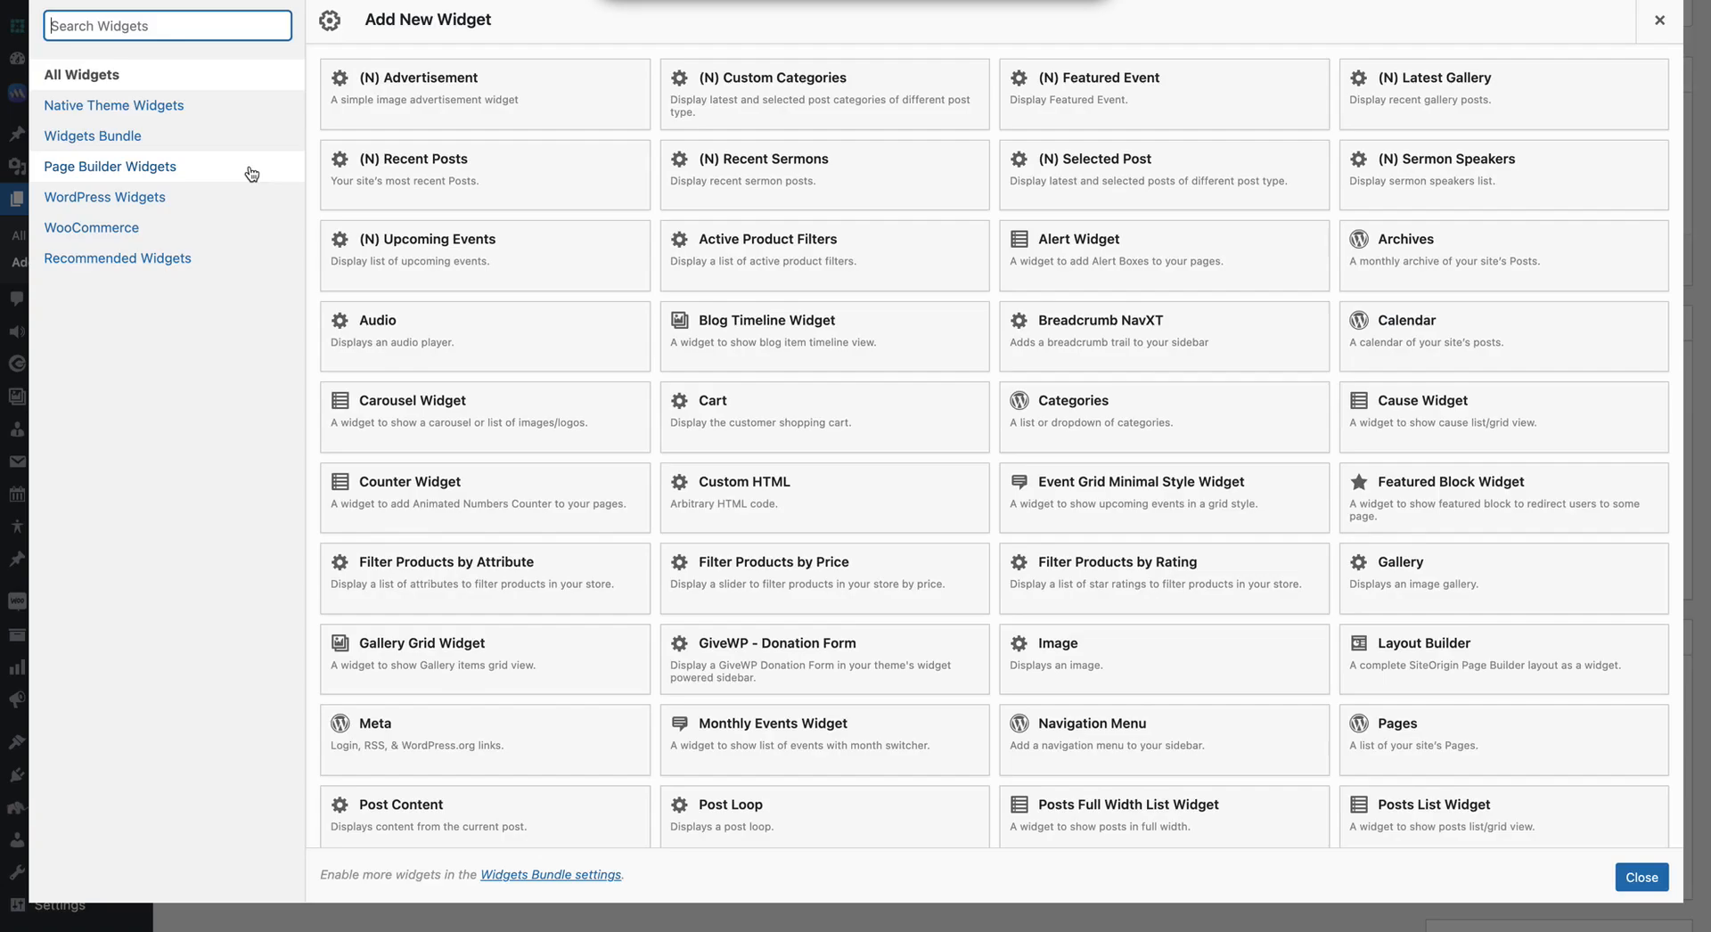
{"action": "type", "text": "sermon"}
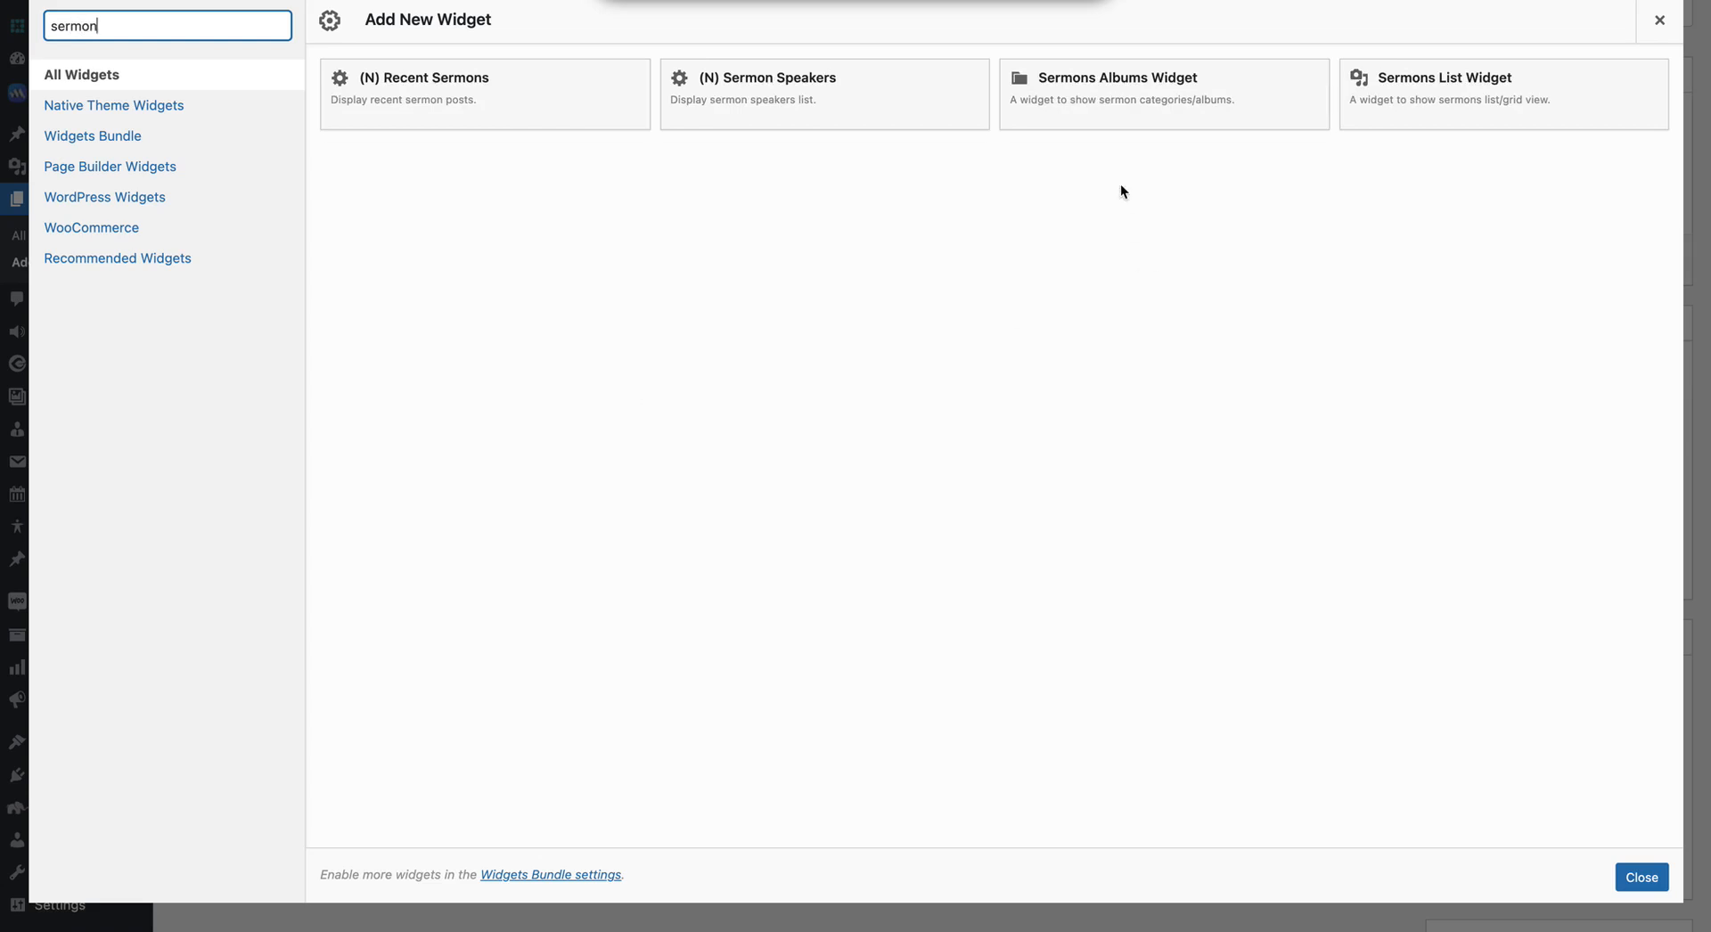
{"action": "left_click", "coordinate": [1105, 100]}
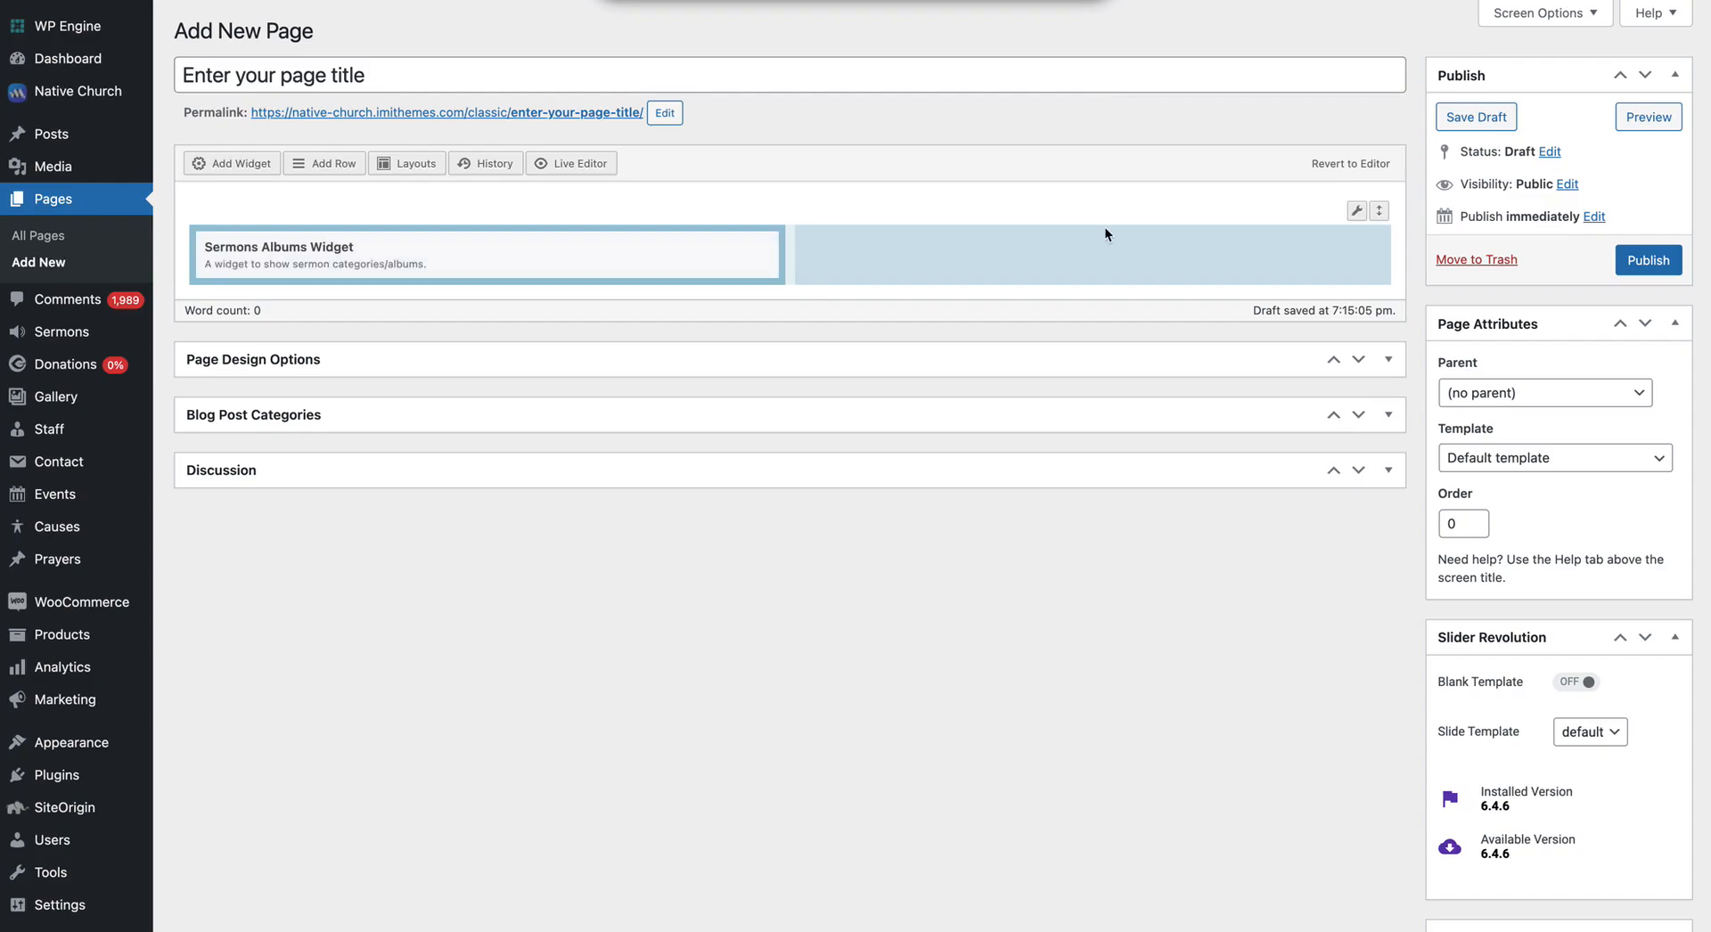
Change the row layout to 1 full-width column for the new Sermons Albums widget.
{"action": "mouse_move", "coordinate": [1357, 211]}
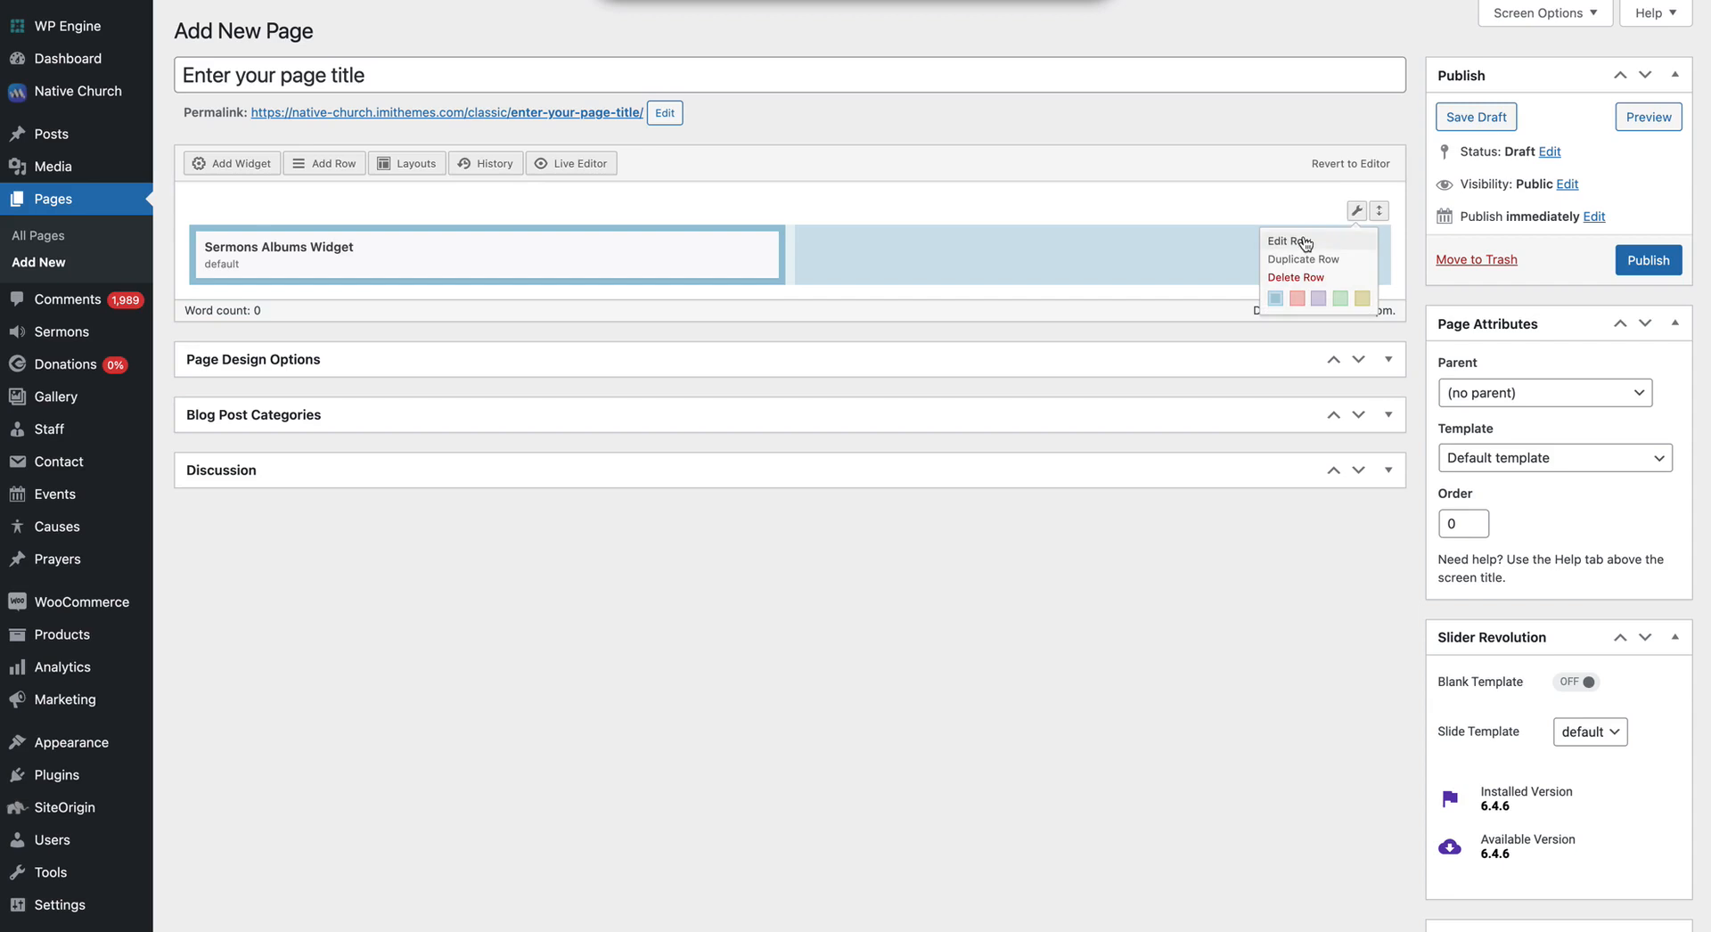
{"action": "left_click", "coordinate": [1293, 237]}
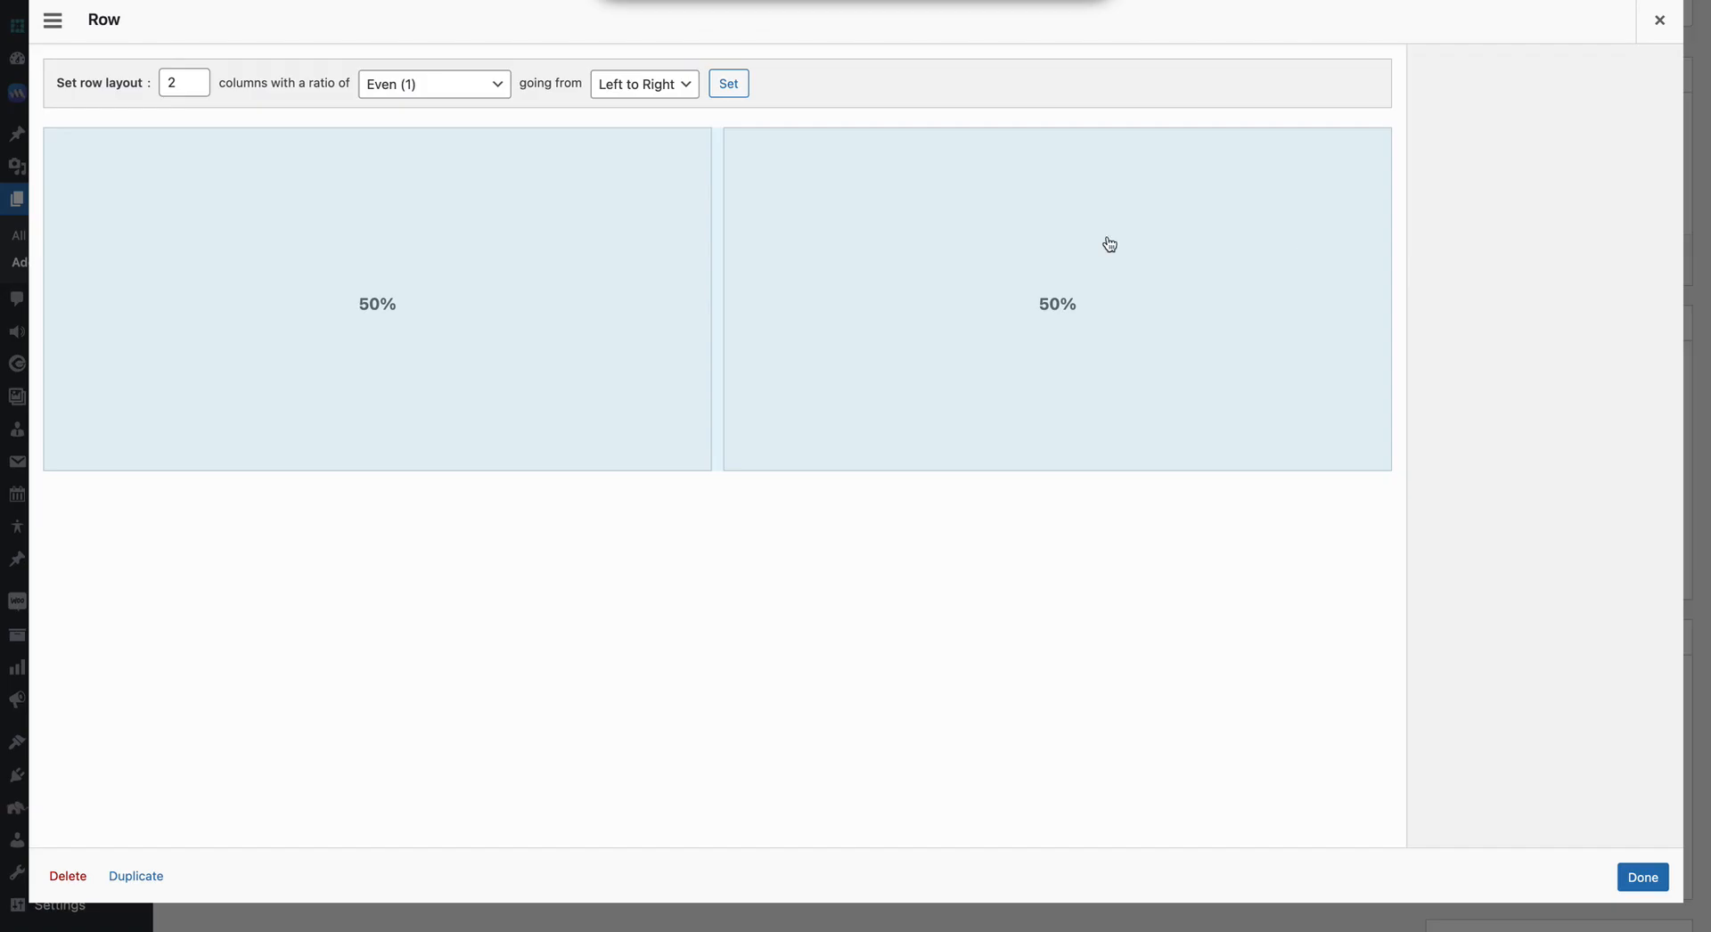
{"action": "left_click", "coordinate": [194, 88]}
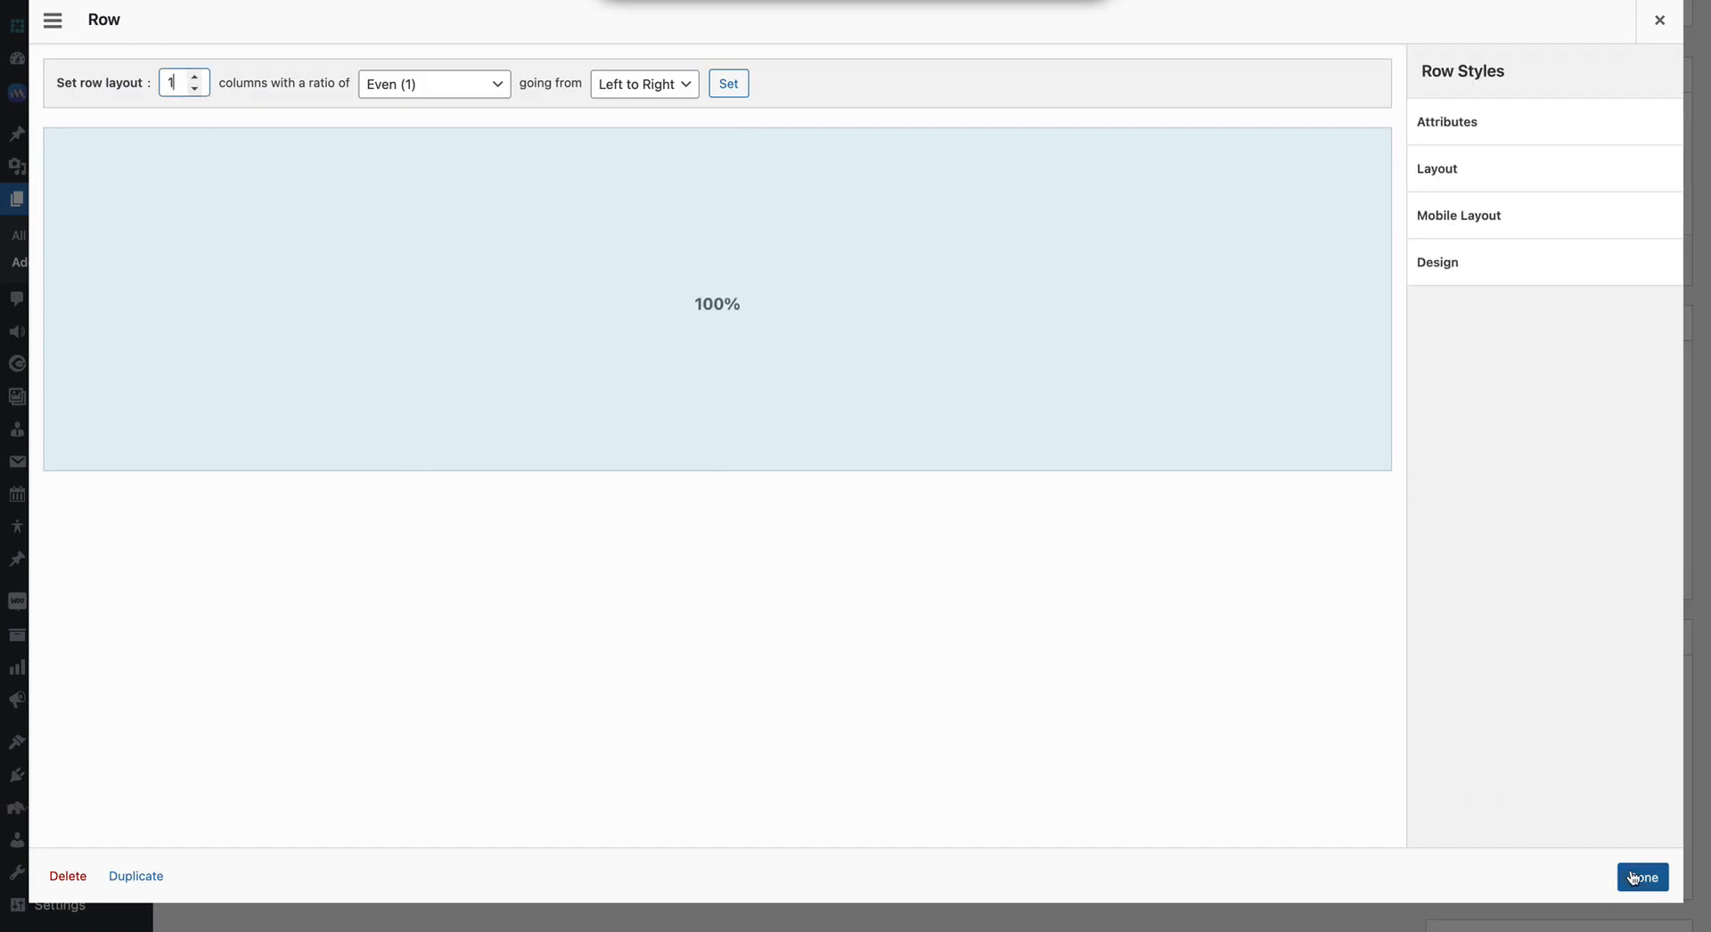
{"action": "left_click", "coordinate": [1634, 877]}
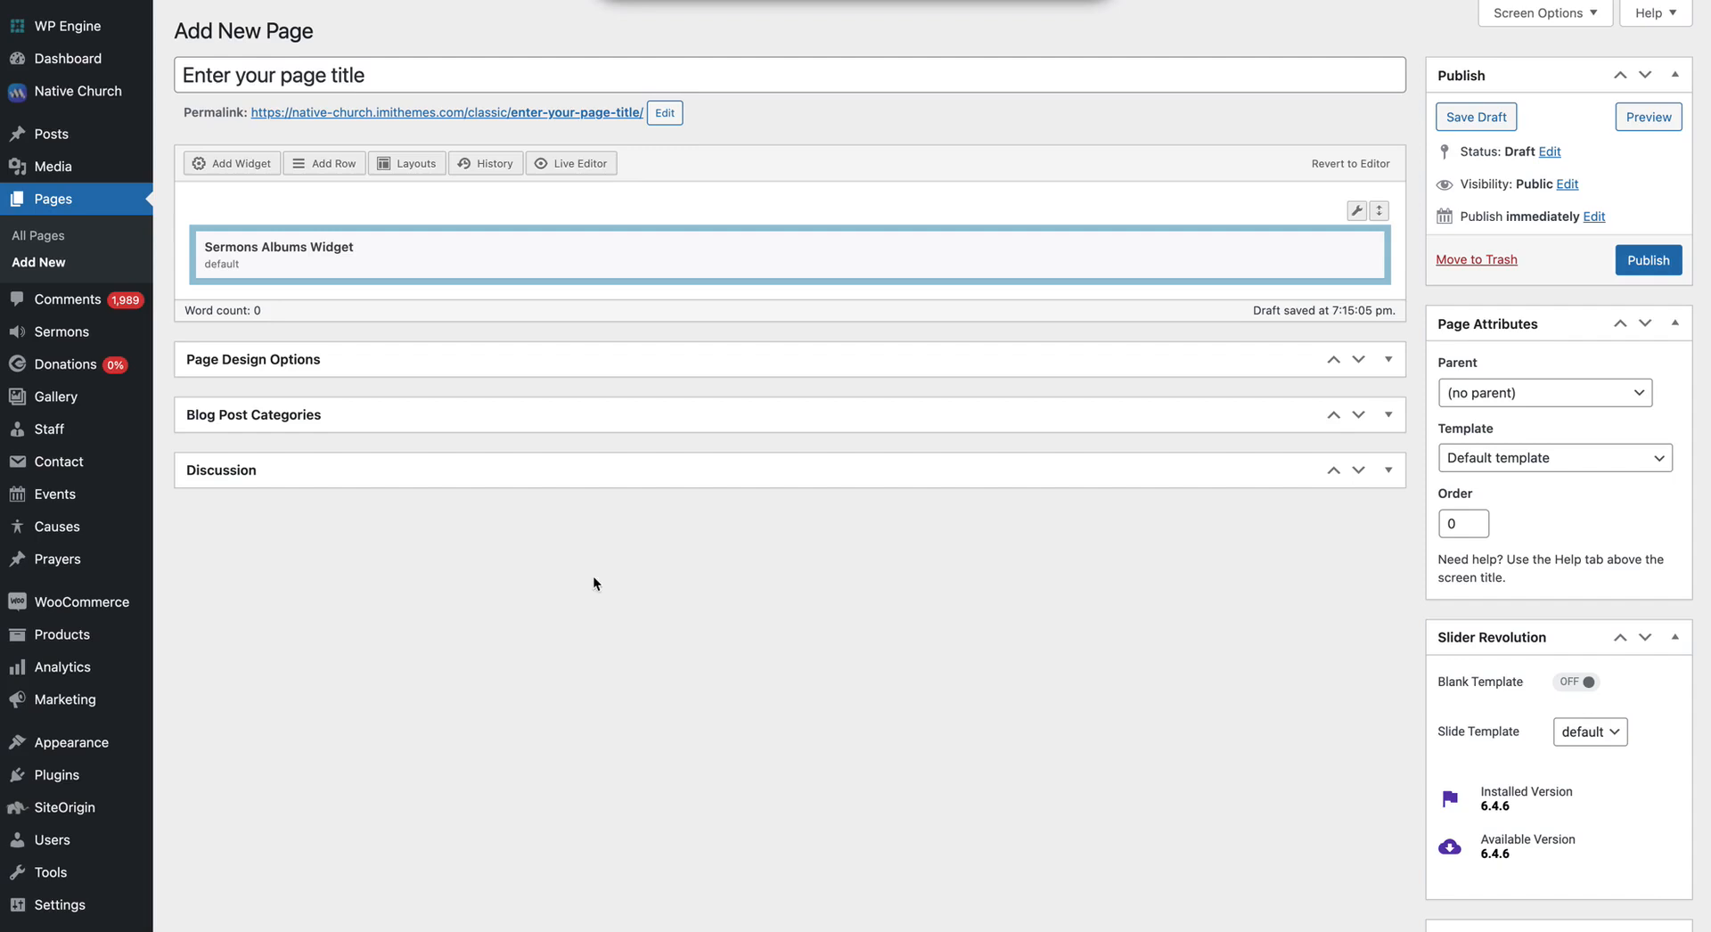
Set the new Sermons Albums widget to order albums by Name and sort them Descending.
{"action": "left_click", "coordinate": [250, 253]}
{"action": "left_click", "coordinate": [172, 95]}
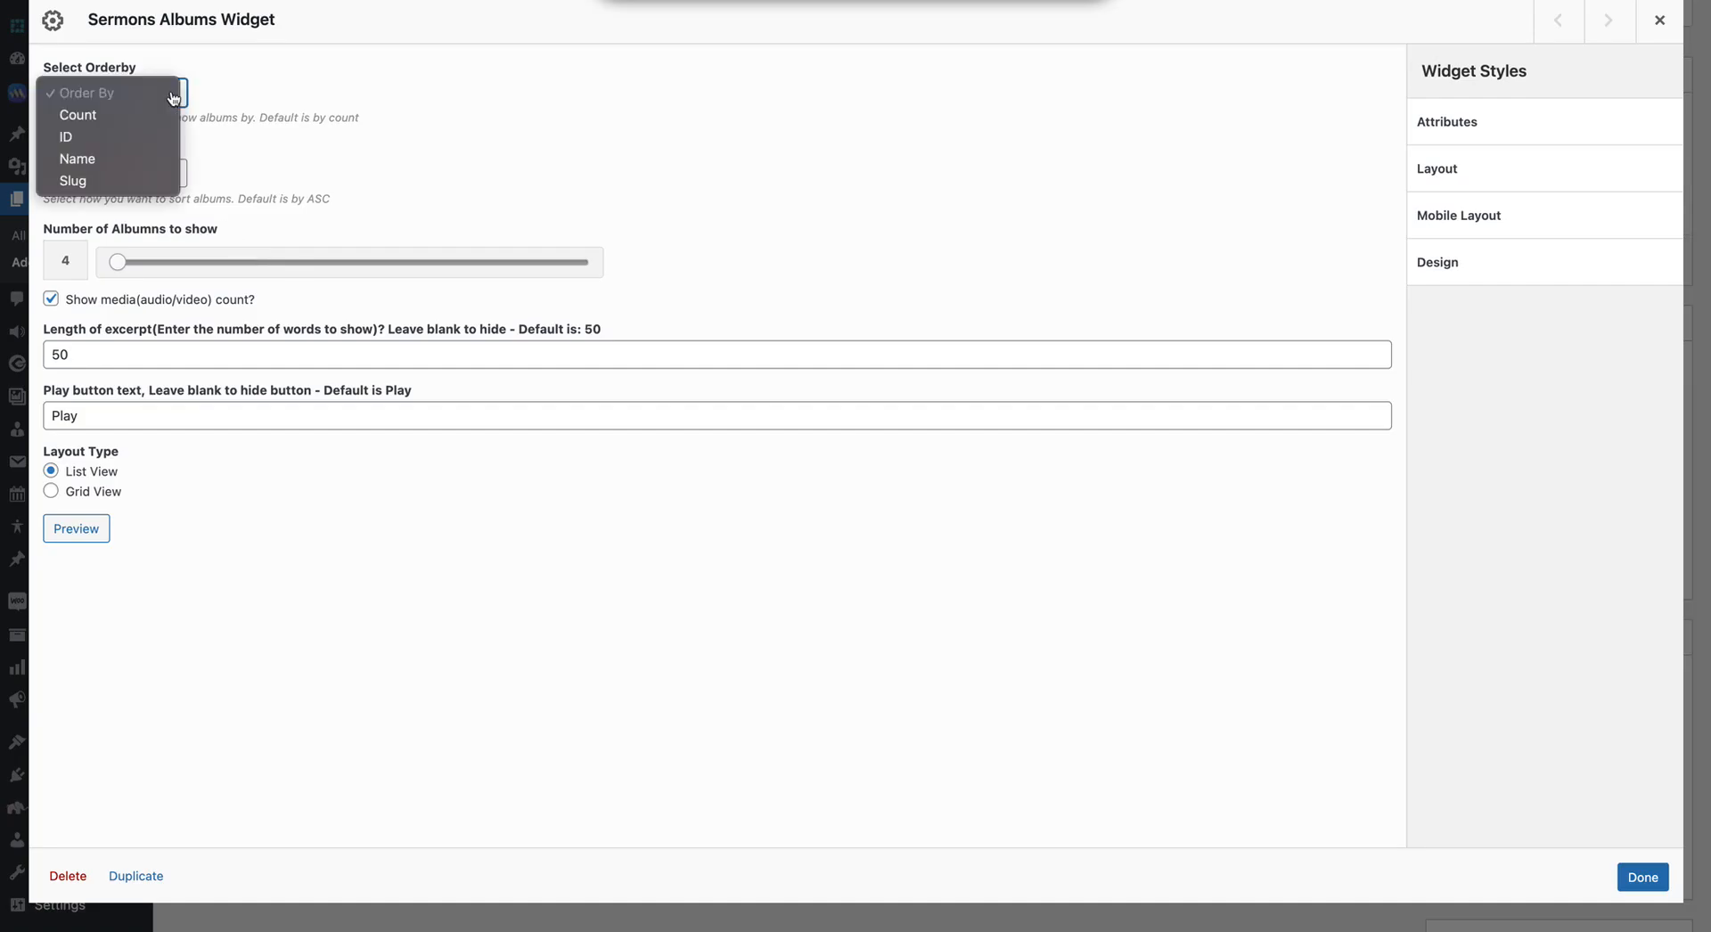
{"action": "left_click", "coordinate": [156, 138]}
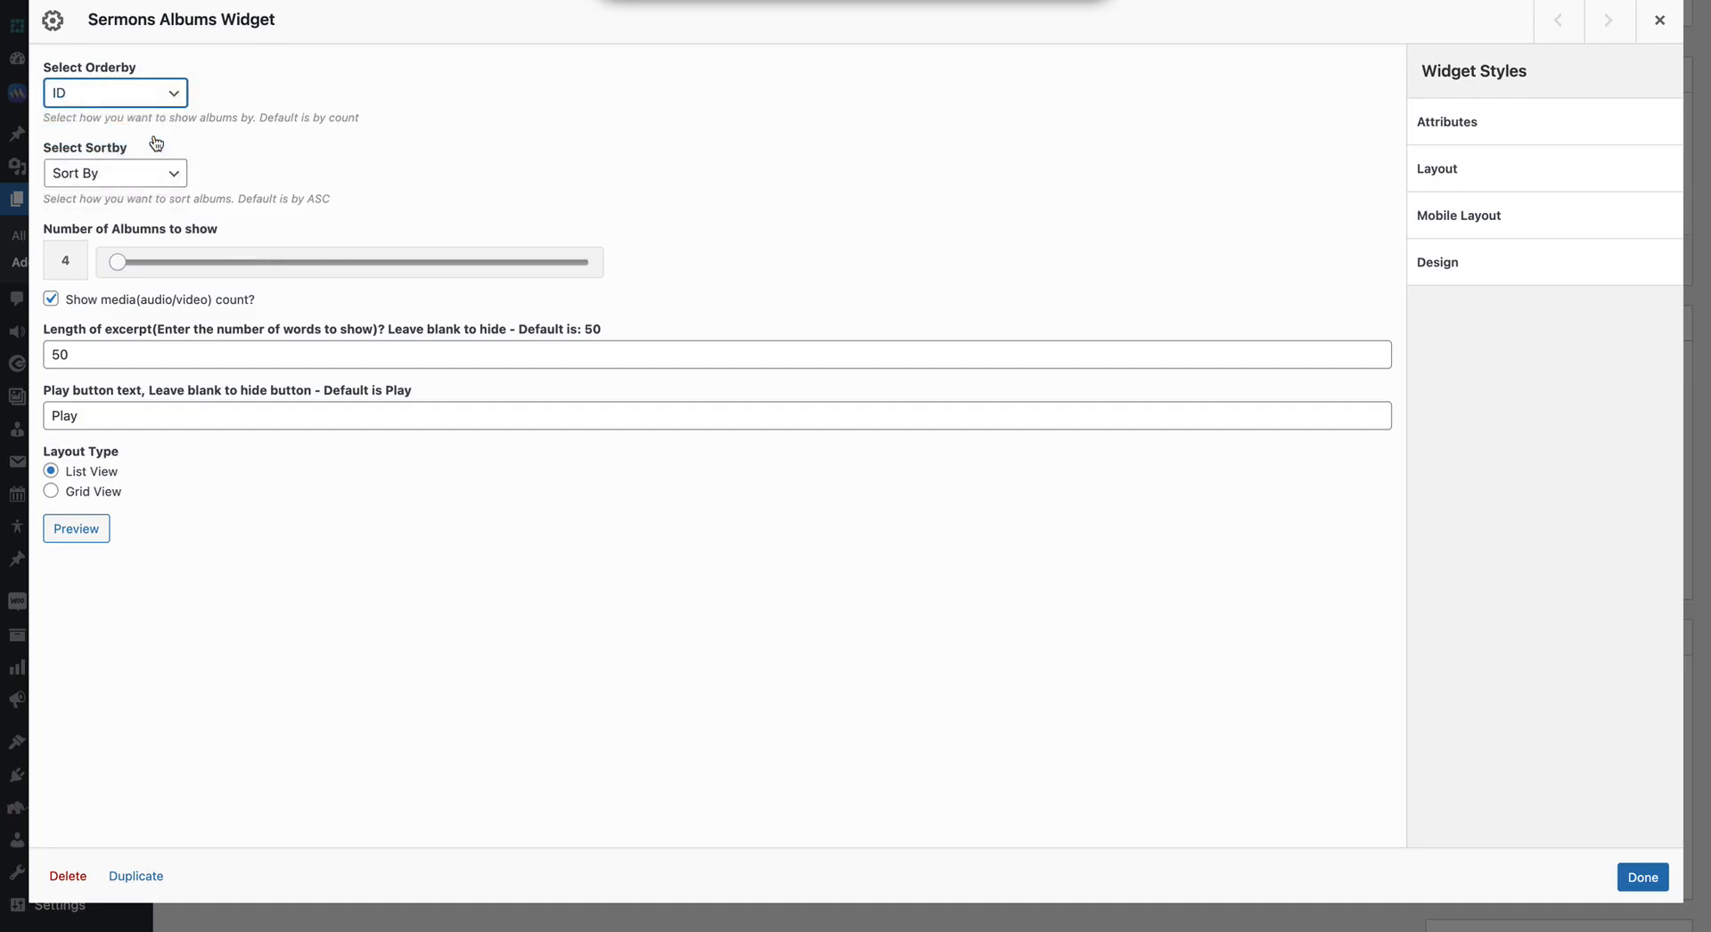
{"action": "left_click", "coordinate": [157, 98]}
{"action": "left_click", "coordinate": [150, 118]}
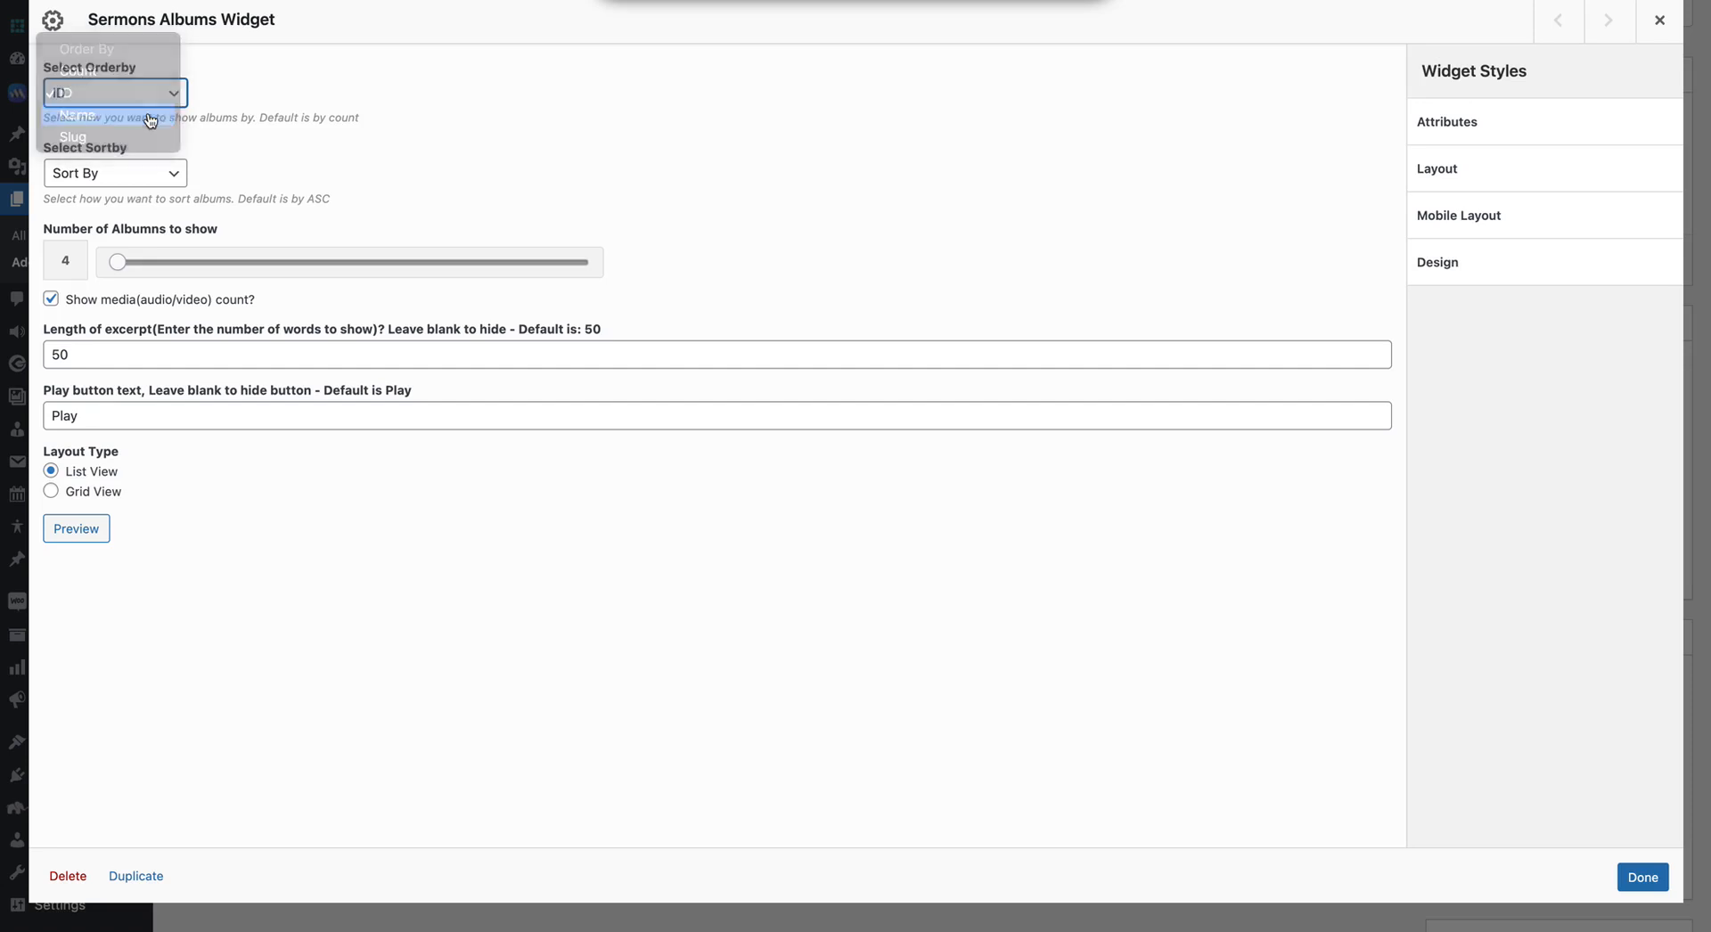
{"action": "left_click", "coordinate": [148, 172]}
{"action": "left_click", "coordinate": [143, 215]}
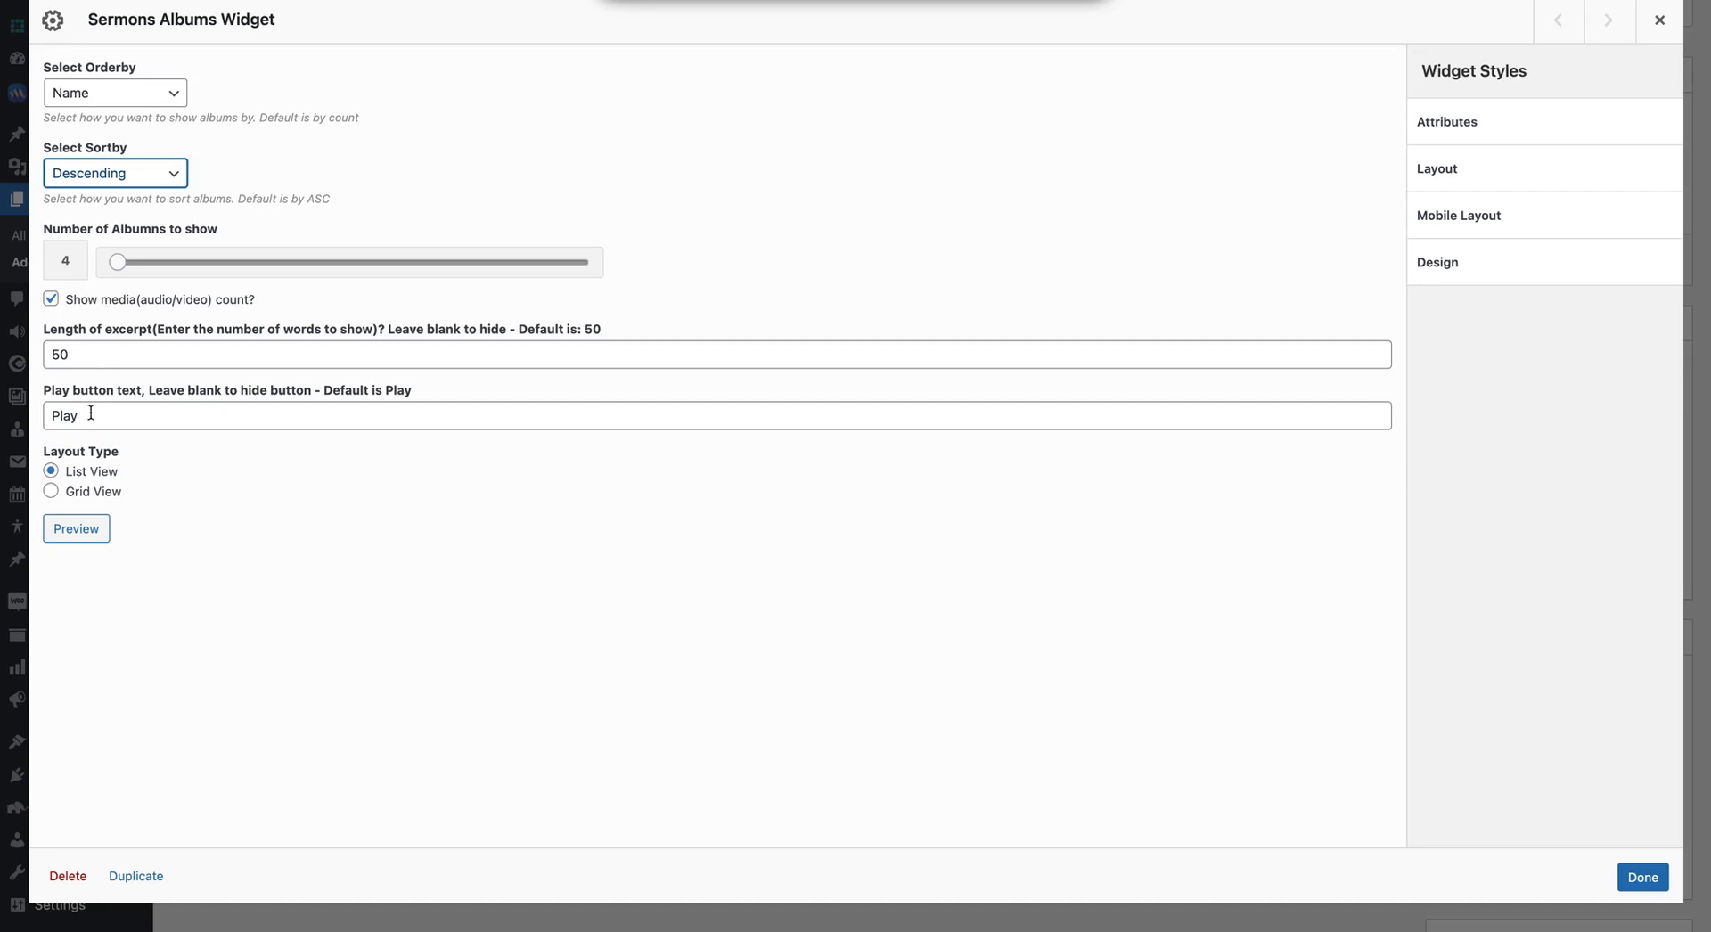
Switch the Sermons Albums widget's layout type to Grid View and preview the page.
{"action": "left_click", "coordinate": [77, 497]}
{"action": "left_click", "coordinate": [1641, 876]}
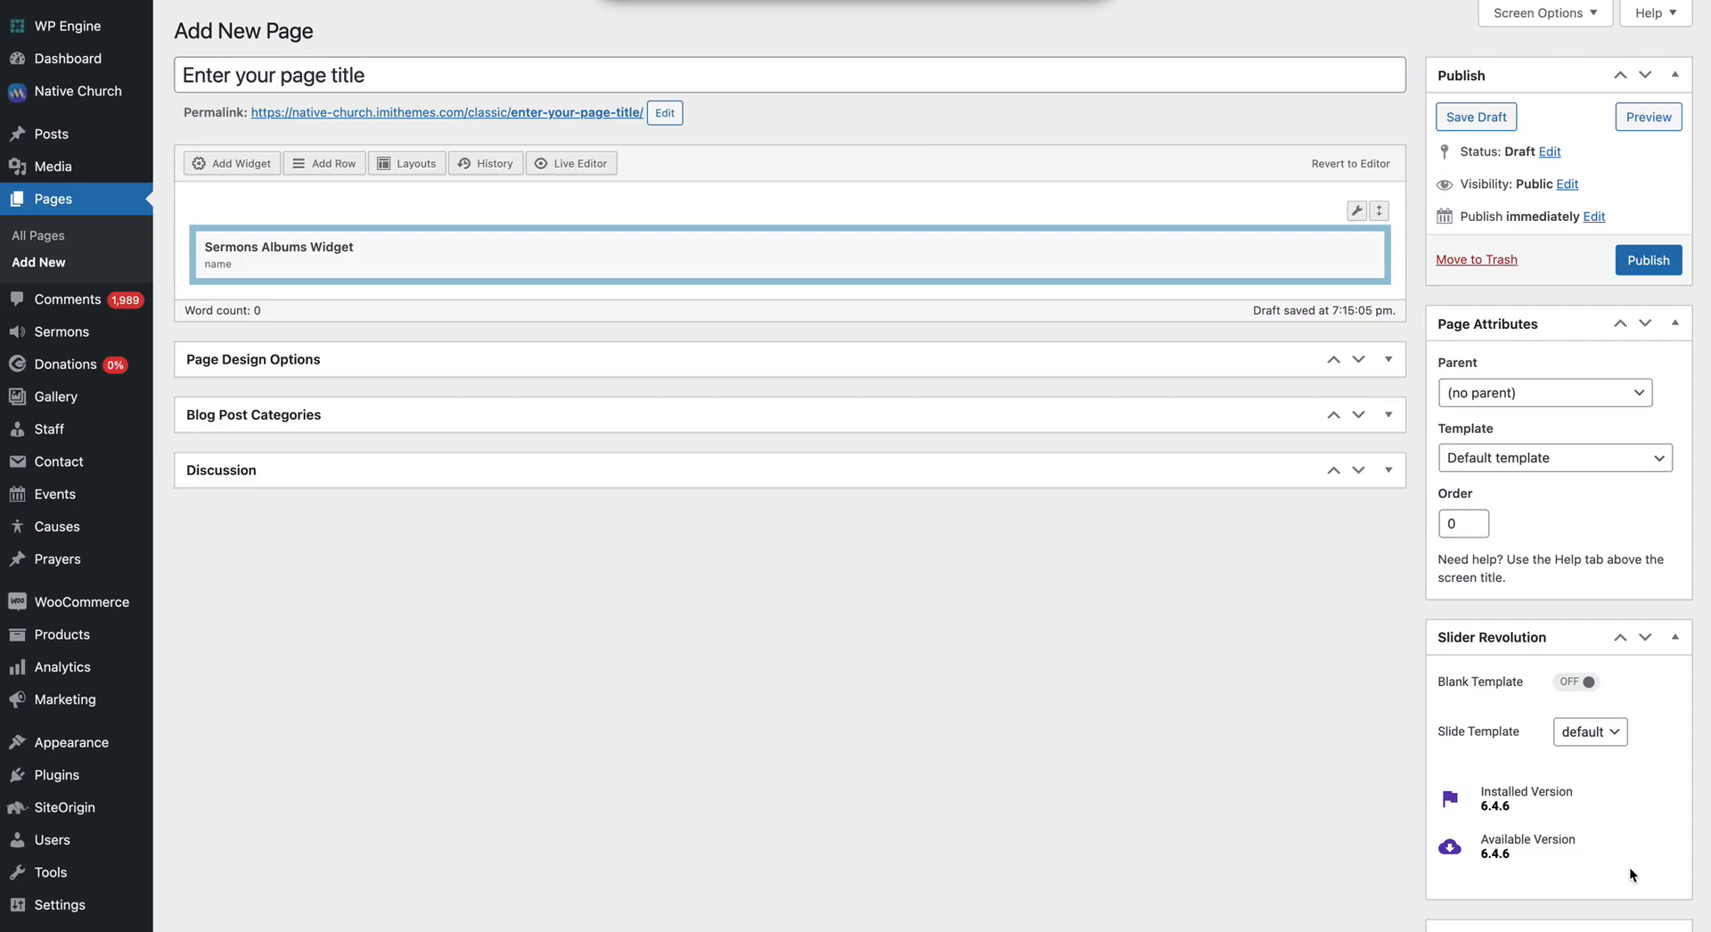
{"action": "left_click", "coordinate": [1643, 117]}
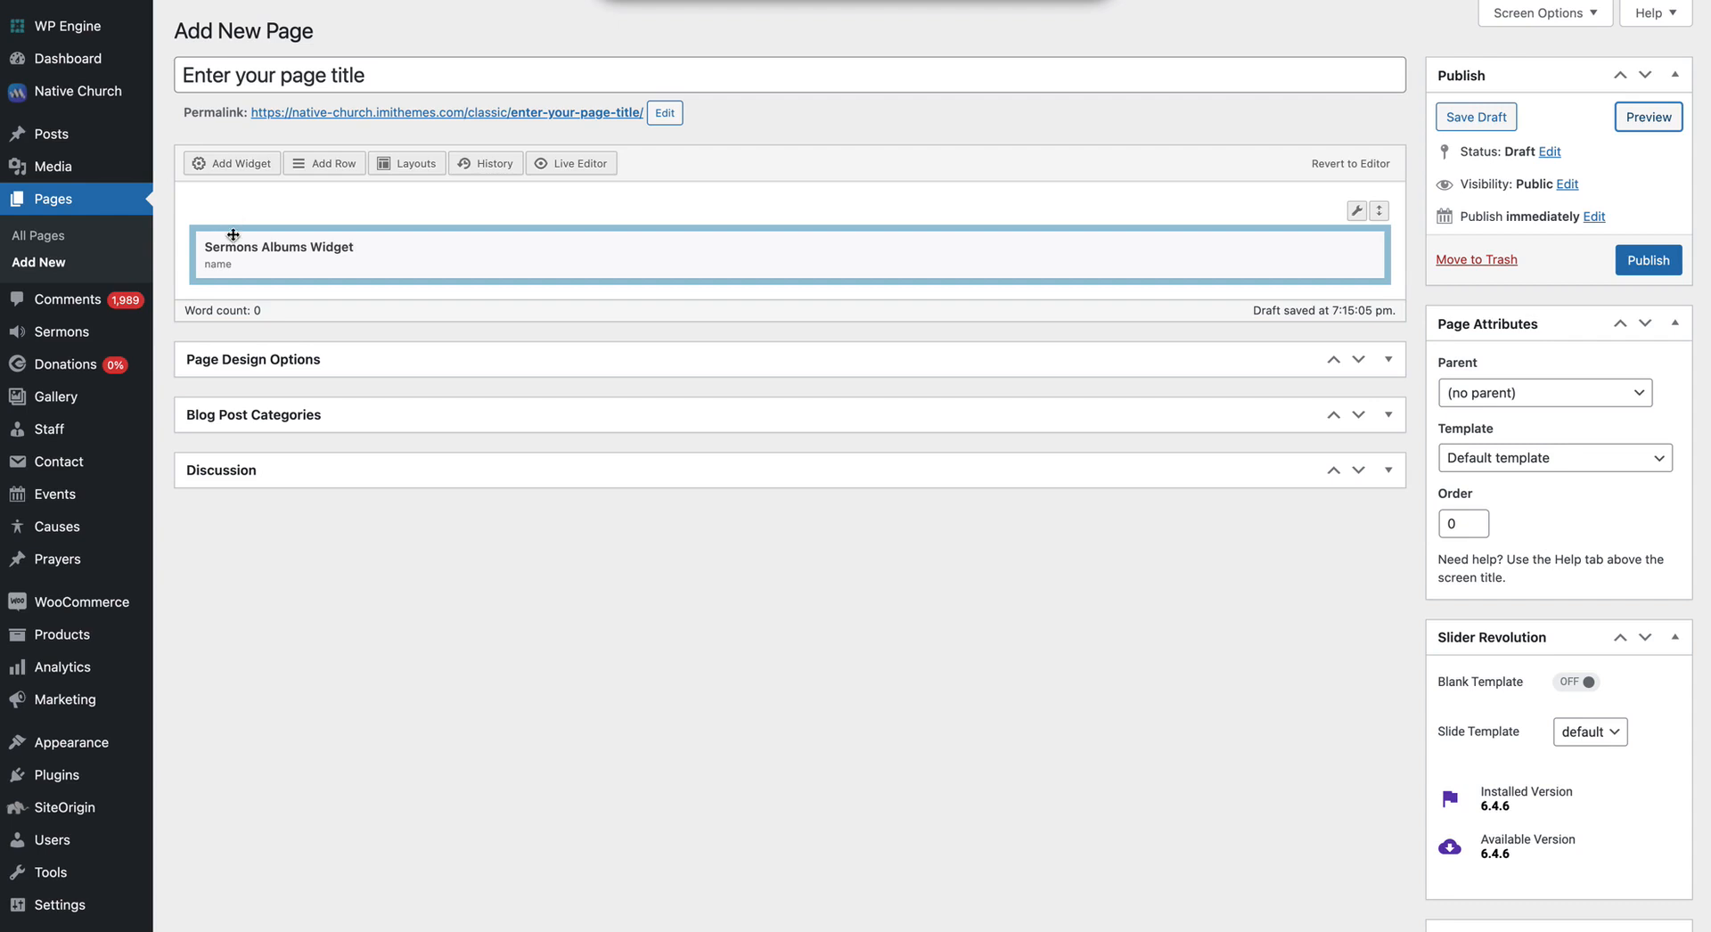
Replace the Sermons Albums widget in the single-column row with the Sermons List Widget.
{"action": "mouse_move", "coordinate": [745, 246]}
{"action": "left_click", "coordinate": [1354, 248]}
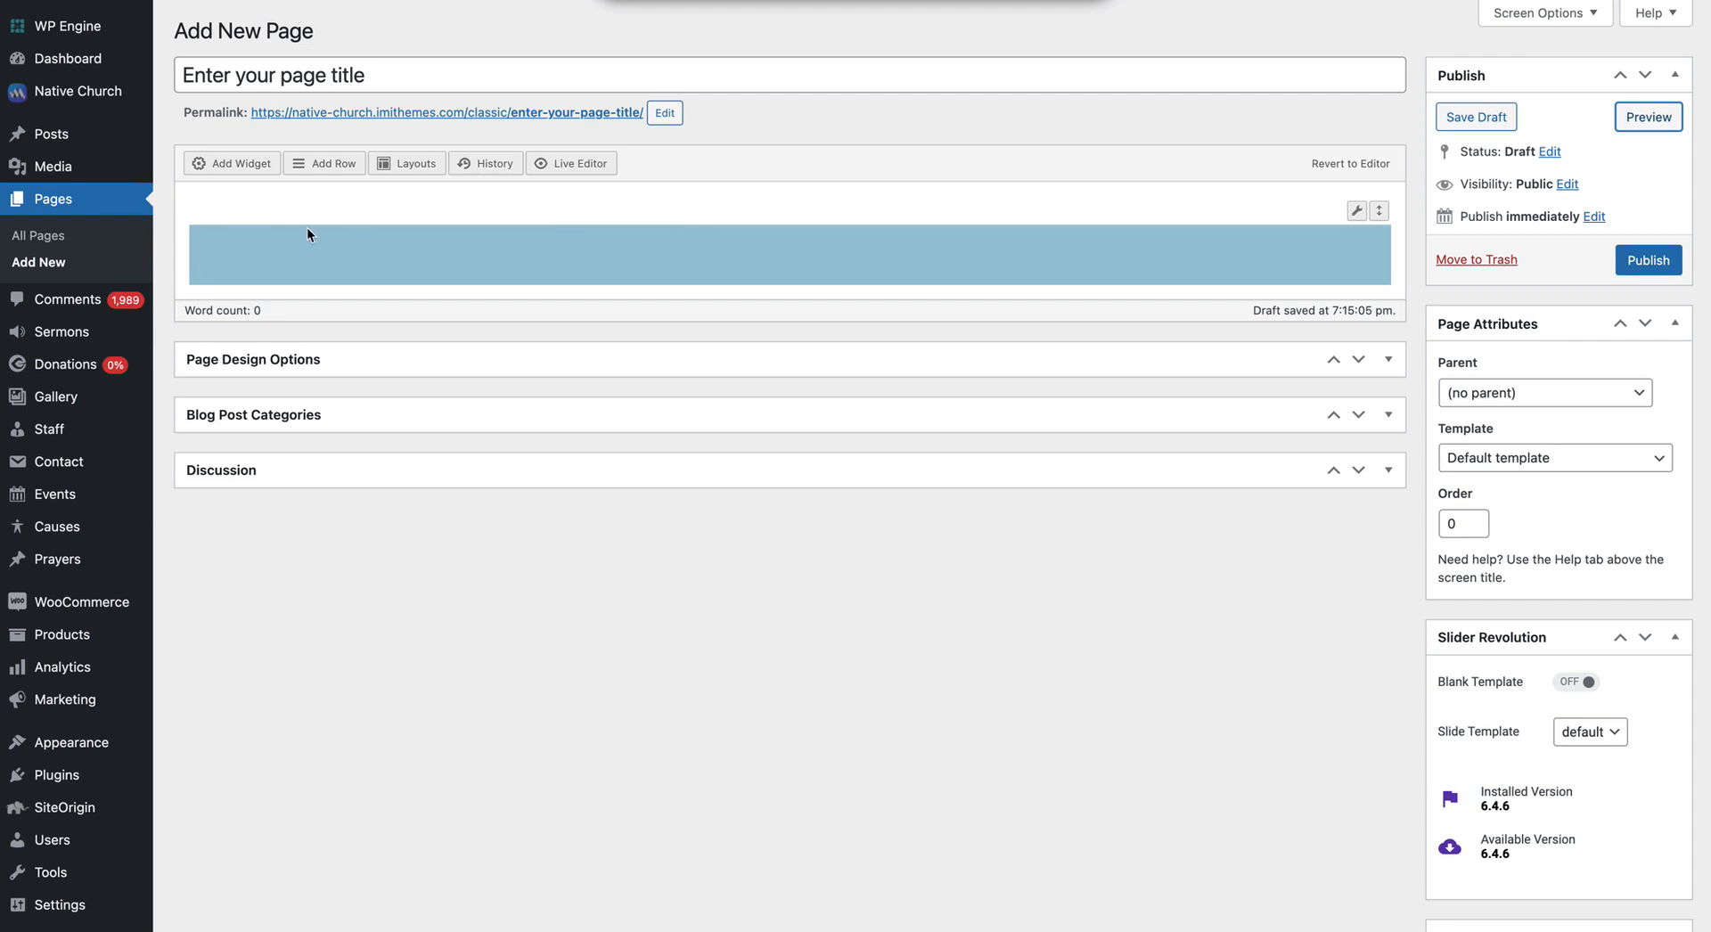
{"action": "left_click", "coordinate": [227, 164]}
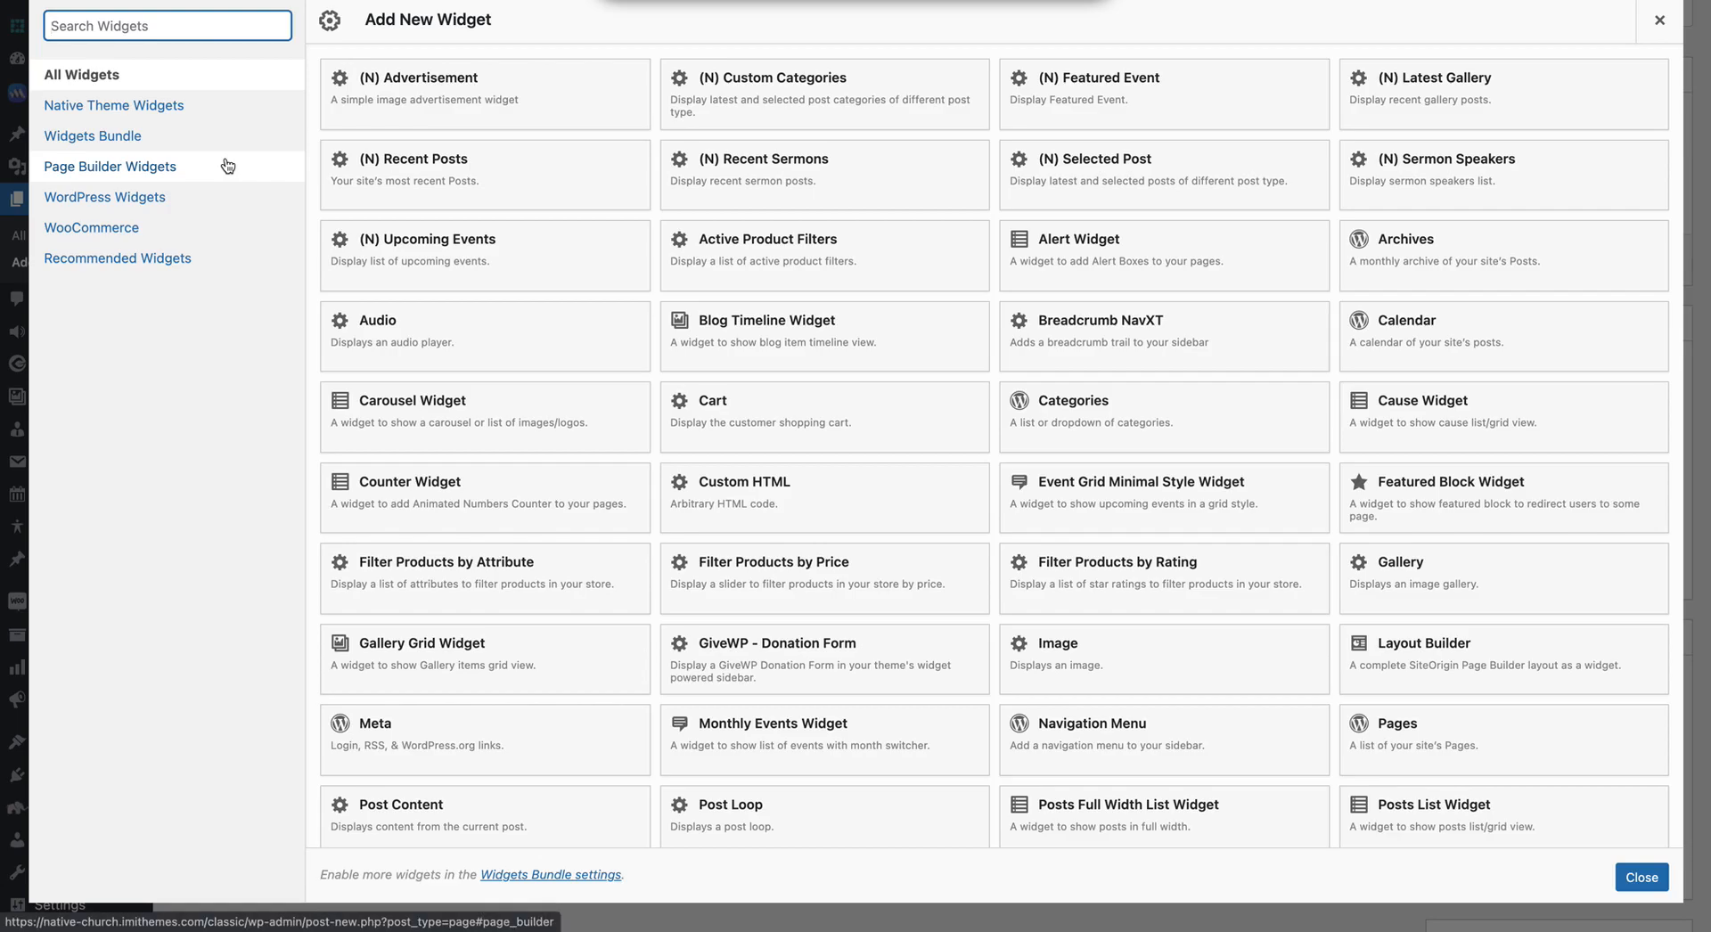
{"action": "type", "text": "sermon"}
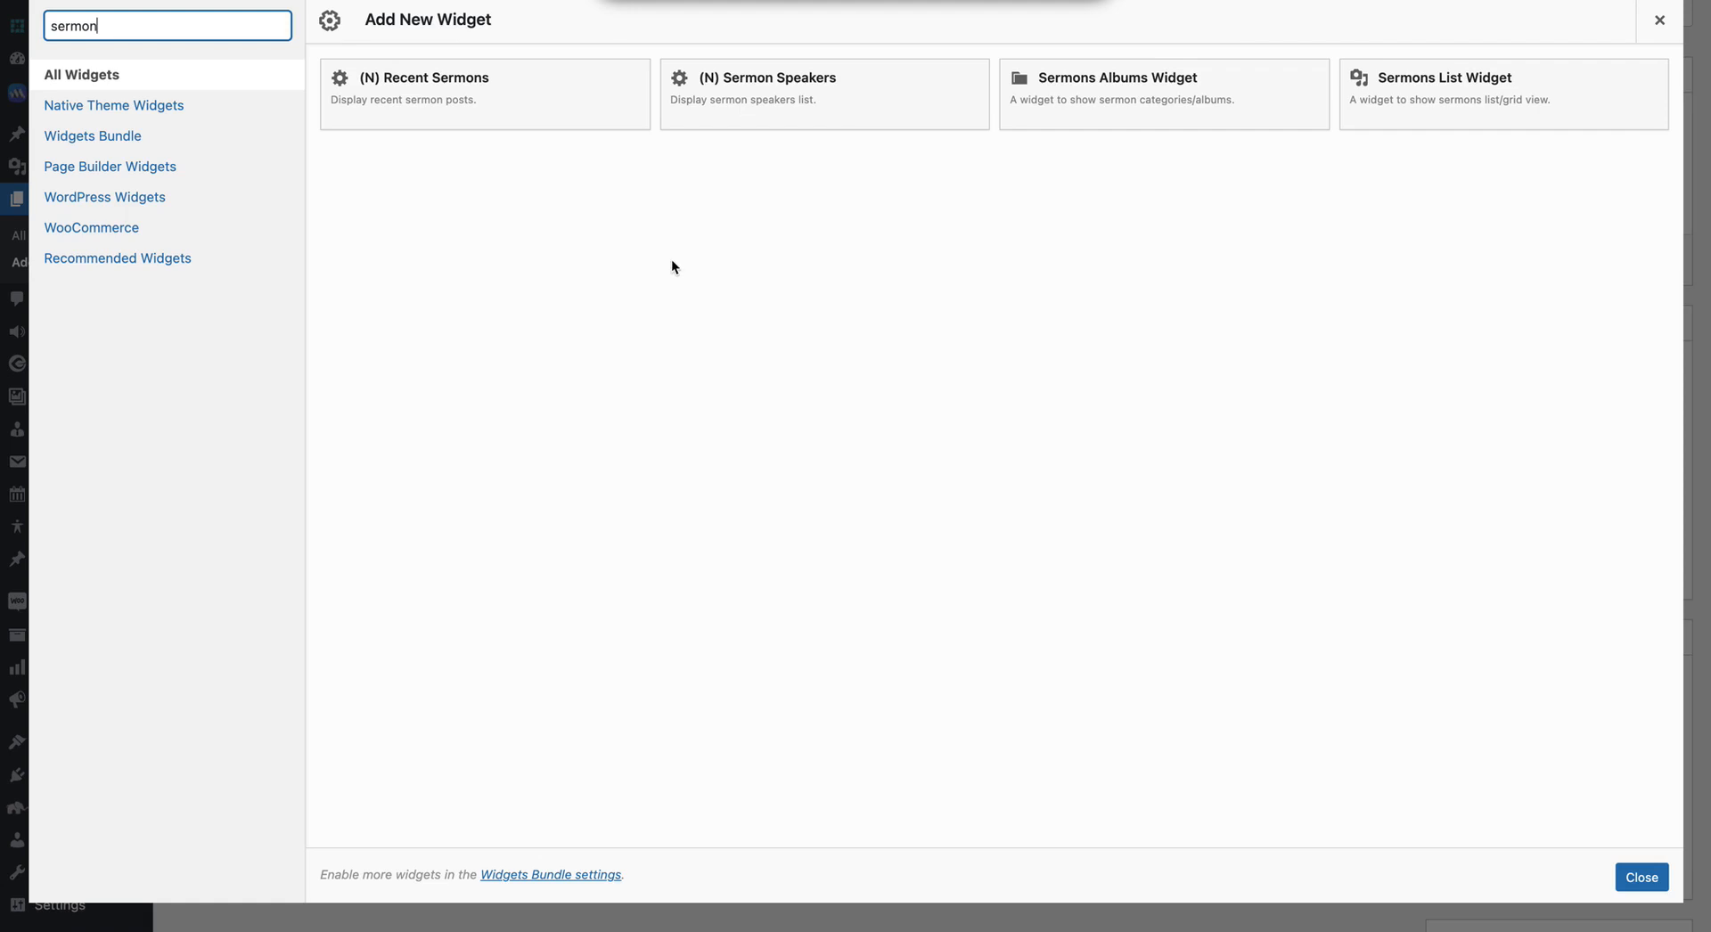
{"action": "left_click", "coordinate": [1483, 91]}
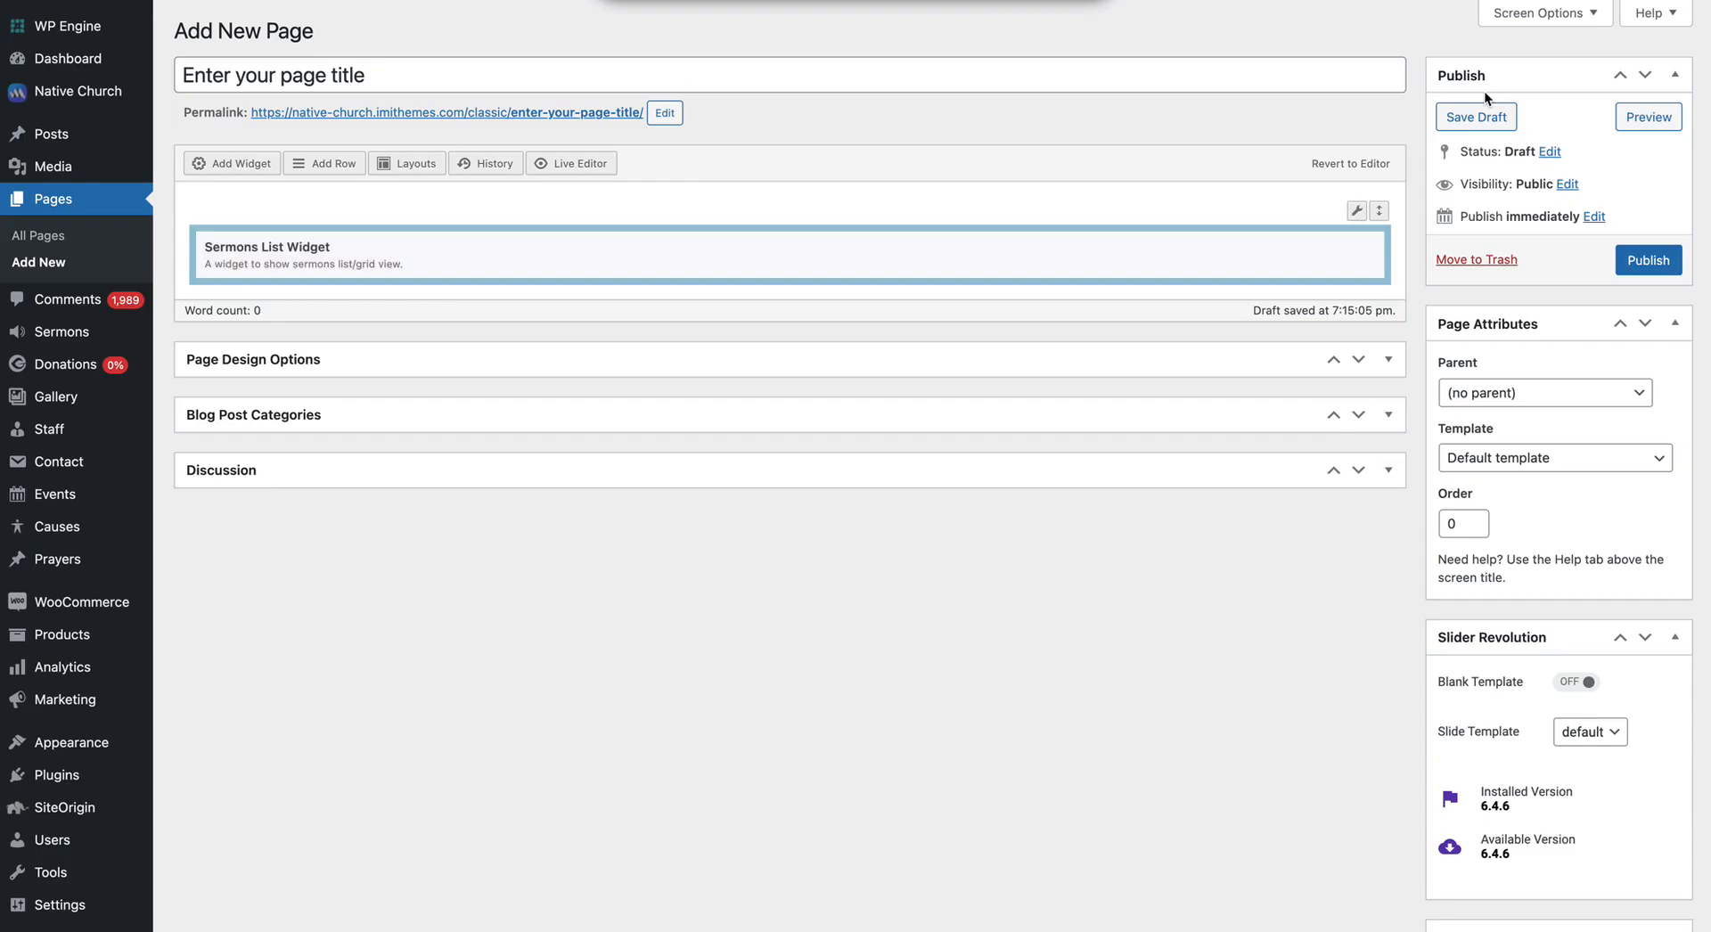
Set the Sermons List widget's title to "Latest Sermons".
{"action": "left_click", "coordinate": [270, 249]}
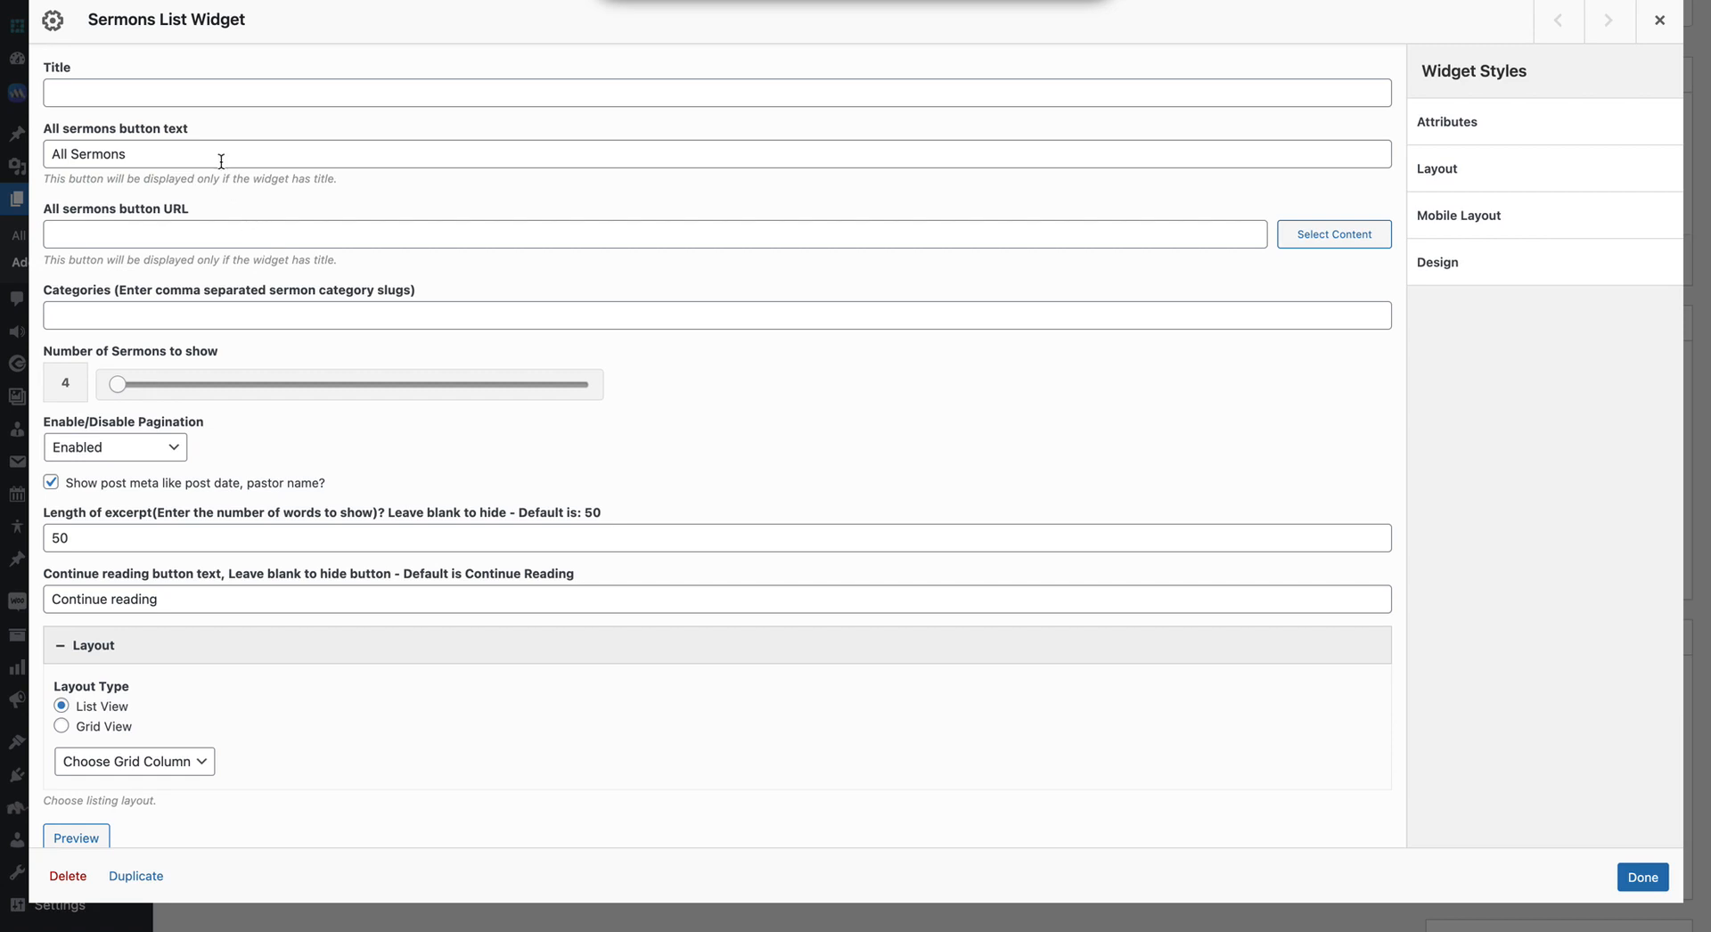
{"action": "left_click", "coordinate": [175, 94]}
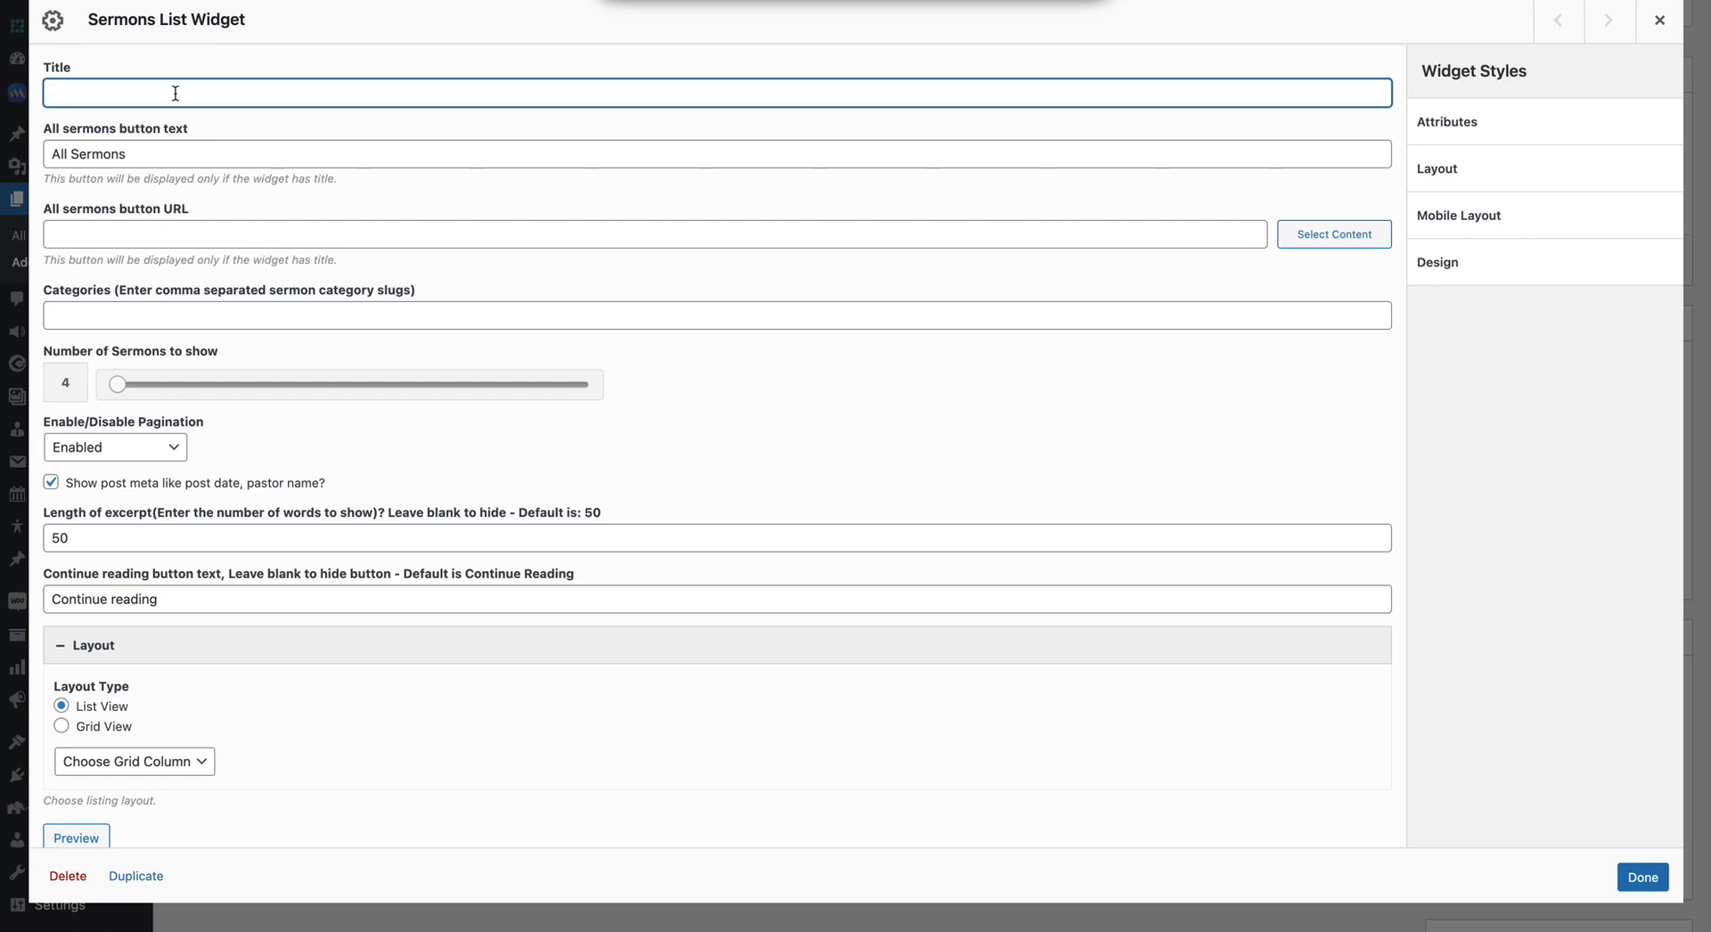
{"action": "type", "text": "Latest Sermons"}
{"action": "left_click", "coordinate": [141, 155]}
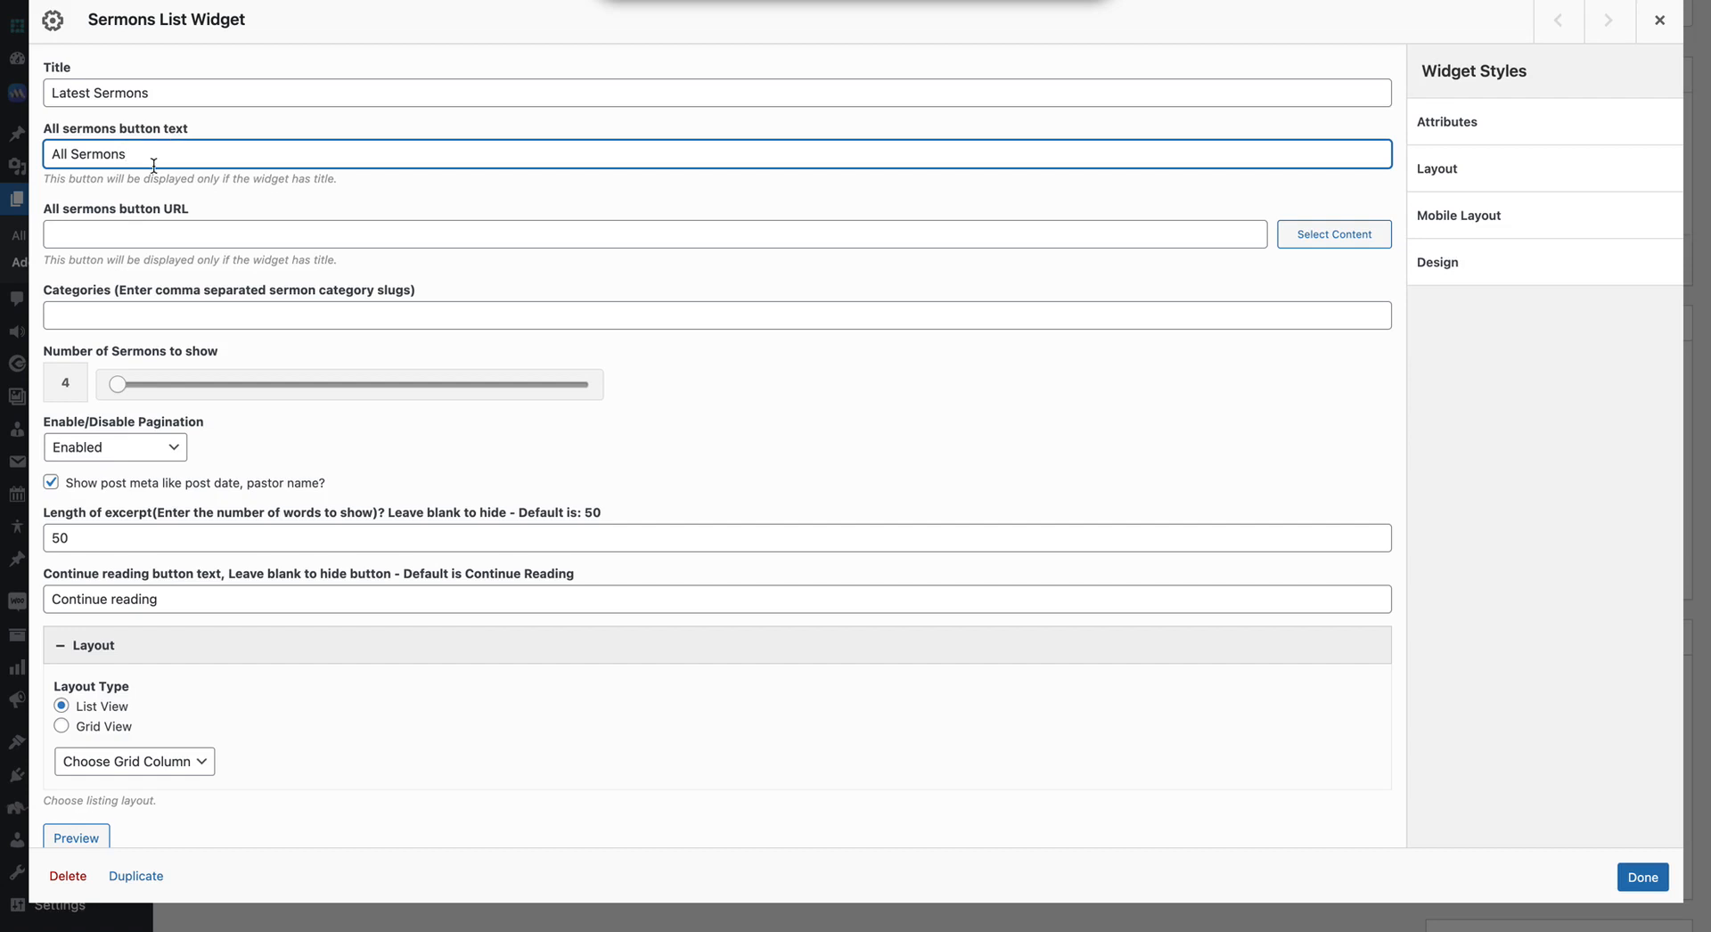
Link the Sermons List widget's All Sermons button to the existing Sermons page by searching the site content for "sermons".
{"action": "left_click_drag", "start_coordinate": [42, 212], "coordinate": [210, 218]}
{"action": "left_click", "coordinate": [210, 219]}
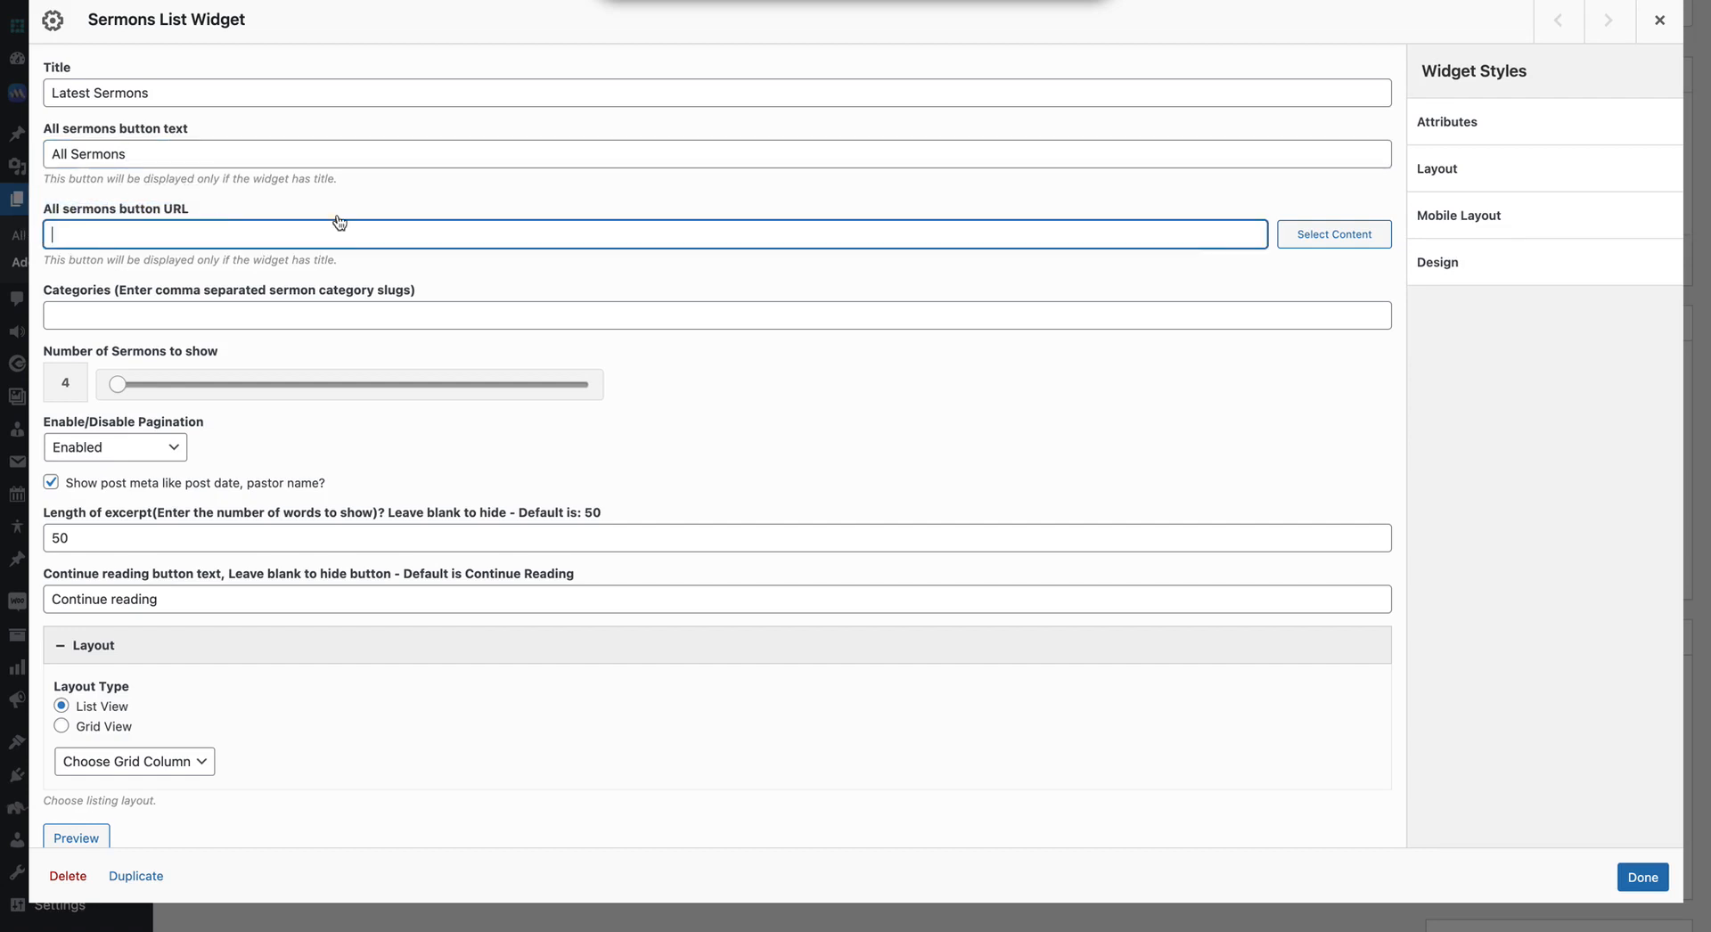
{"action": "left_click", "coordinate": [1307, 238]}
{"action": "left_click", "coordinate": [1165, 305]}
{"action": "type", "text": "sermons"}
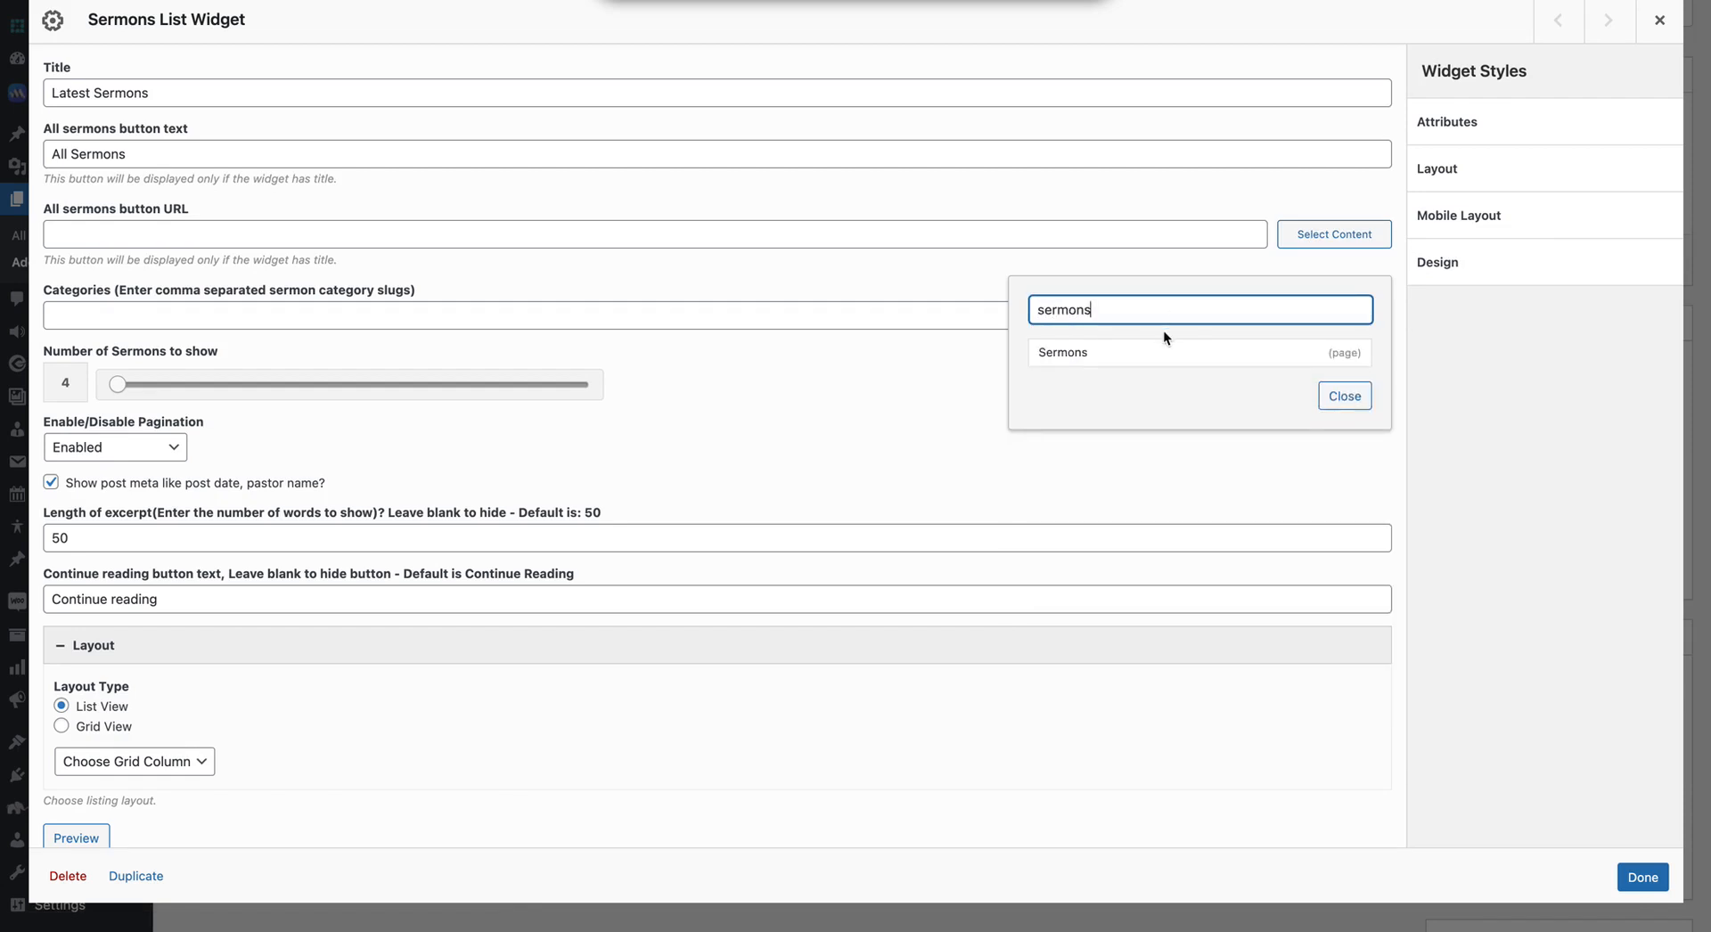
{"action": "left_click", "coordinate": [1141, 359]}
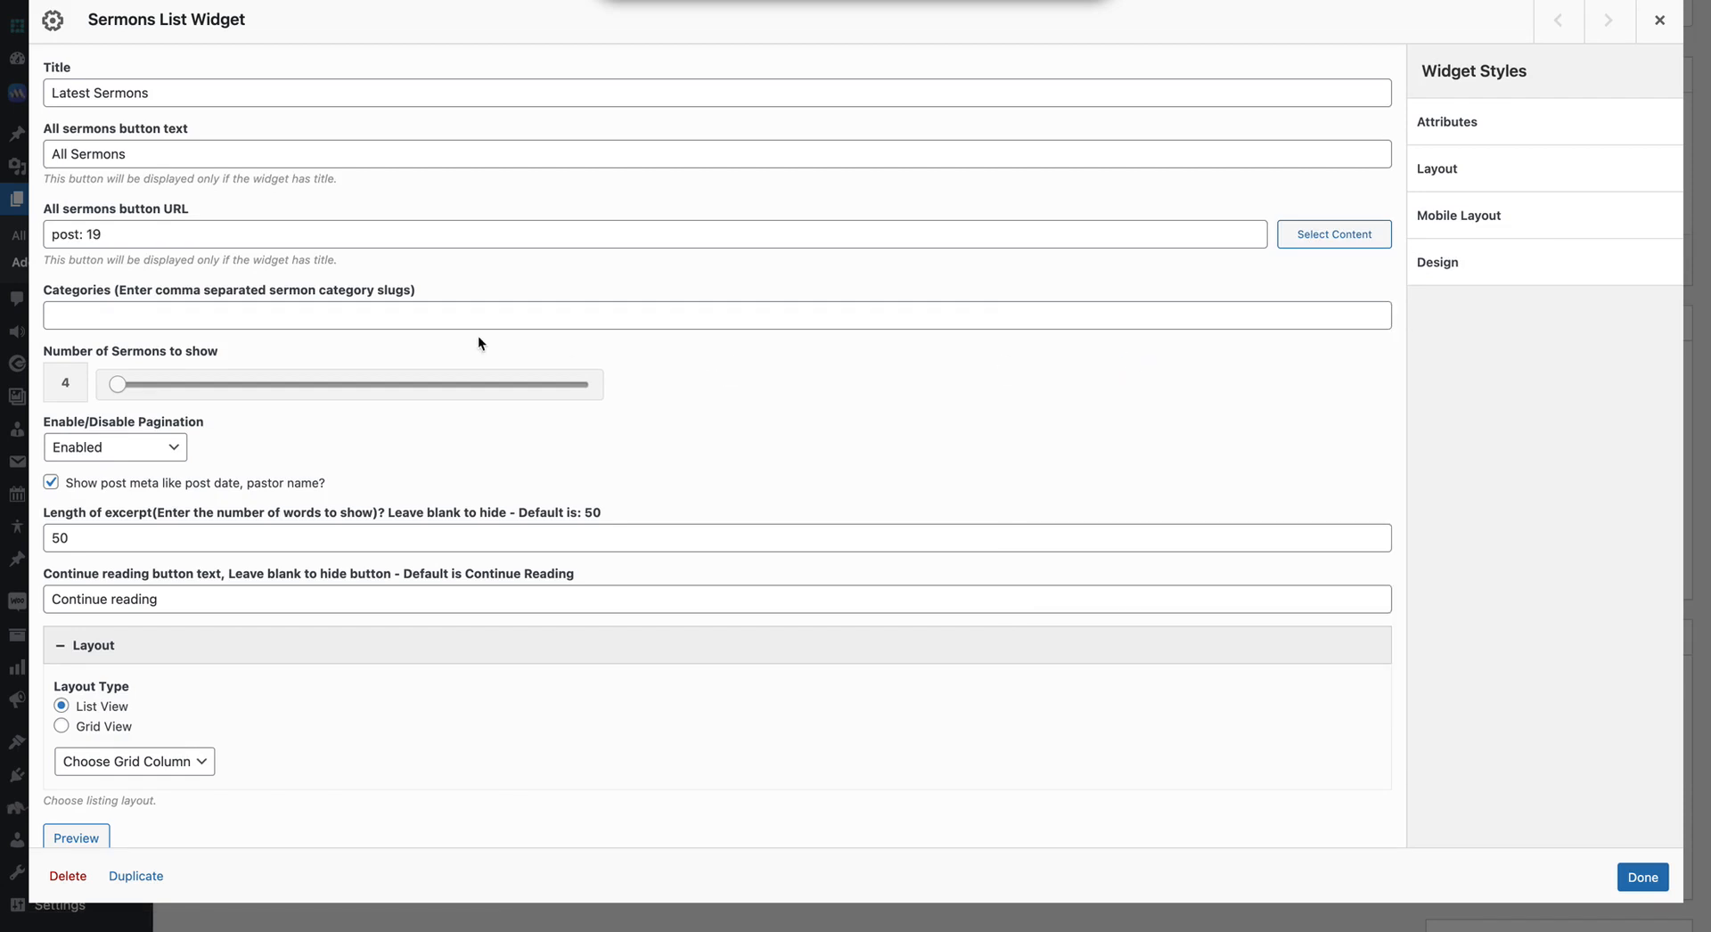
Leave the Sermons List widget's categories blank and set its number of sermons to show to 5.
{"action": "left_click", "coordinate": [321, 318]}
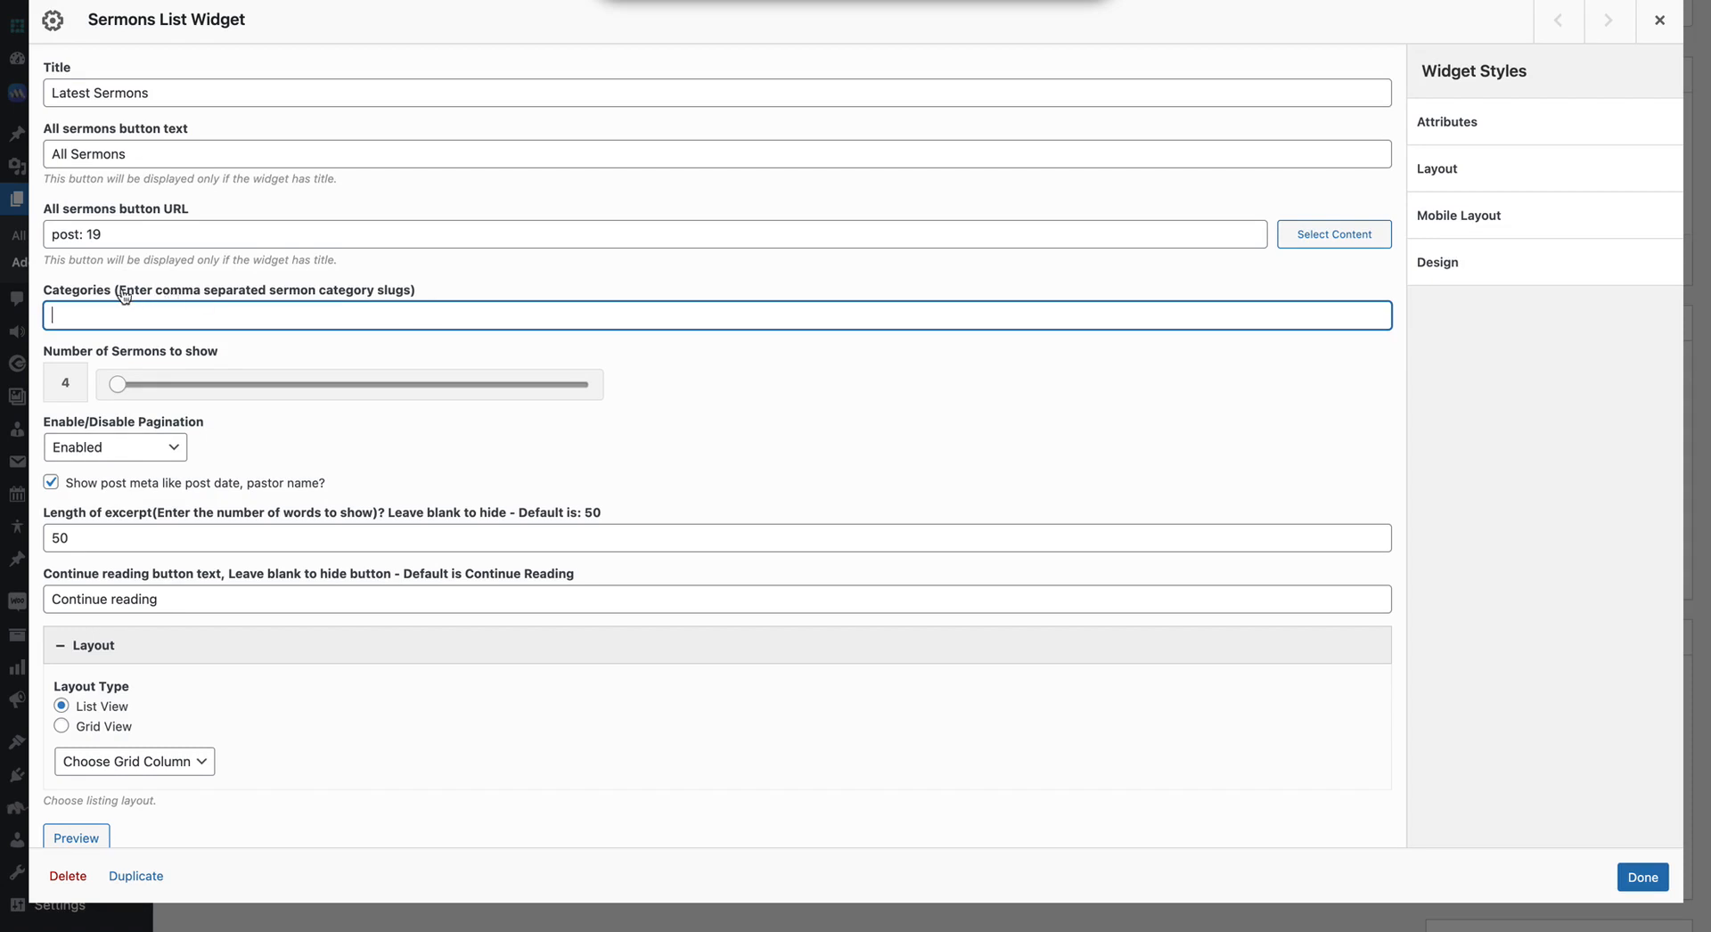
{"action": "left_click_drag", "start_coordinate": [116, 294], "coordinate": [438, 298]}
{"action": "left_click", "coordinate": [439, 298]}
{"action": "mouse_move", "coordinate": [119, 383]}
{"action": "left_mouse_down"}
{"action": "mouse_move", "coordinate": [134, 383]}
{"action": "mouse_move", "coordinate": [120, 394]}
{"action": "left_mouse_up"}
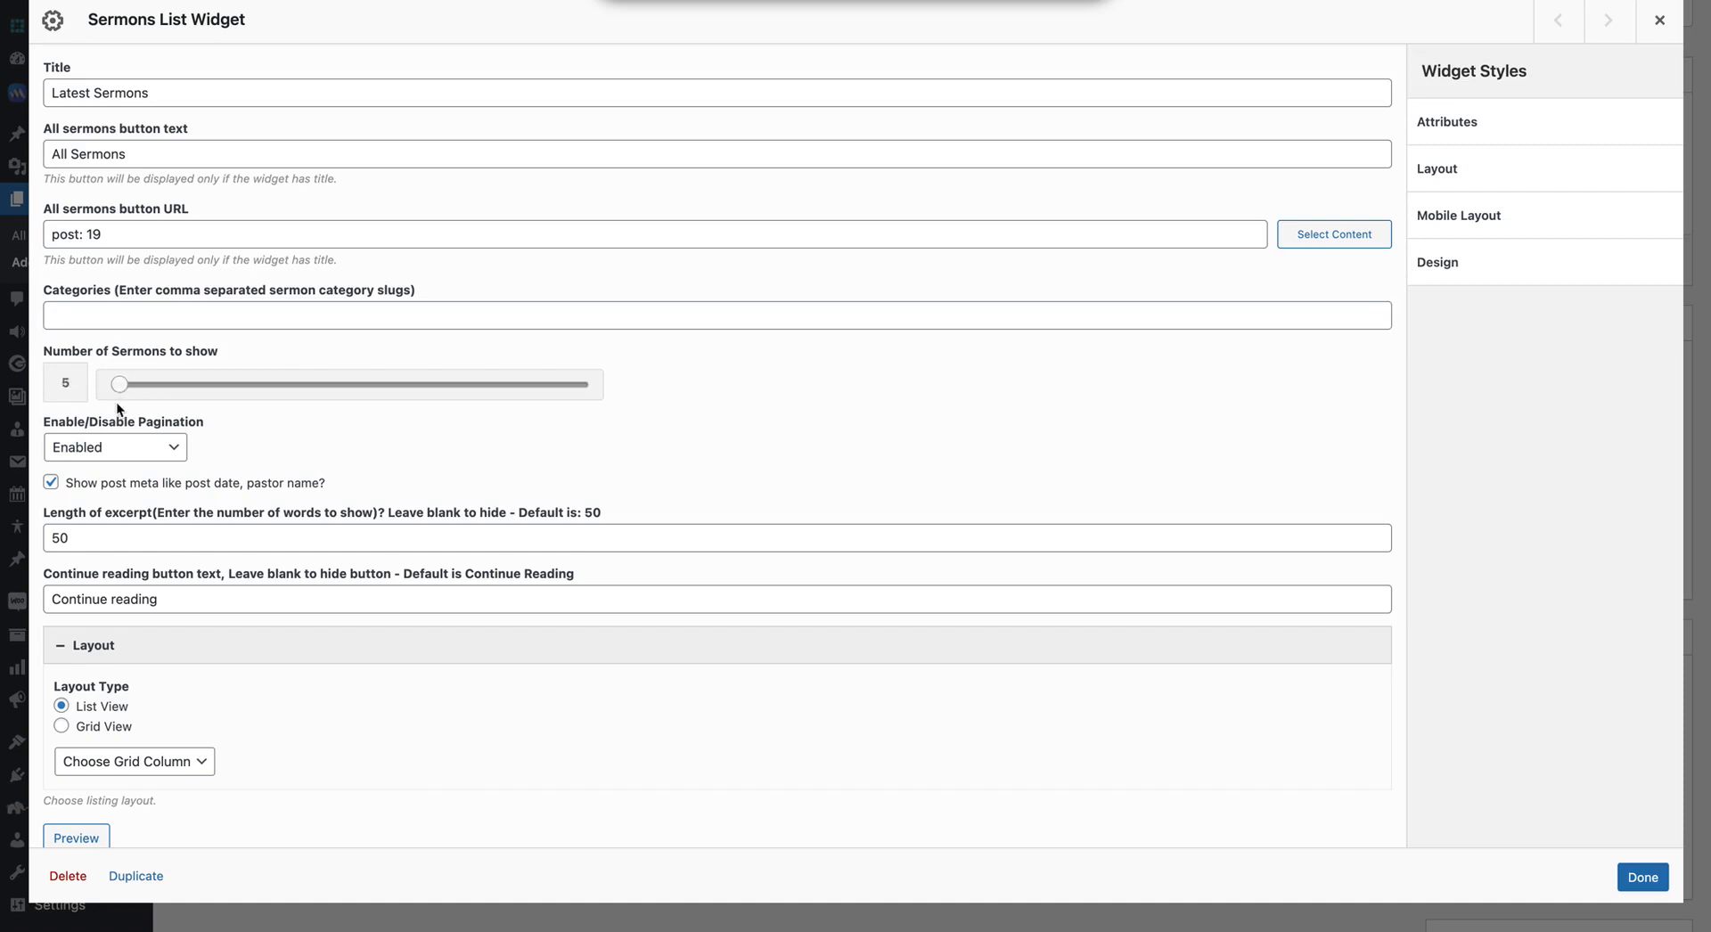
Disable pagination for the Sermons List widget and keep its post meta option enabled.
{"action": "left_click", "coordinate": [117, 447]}
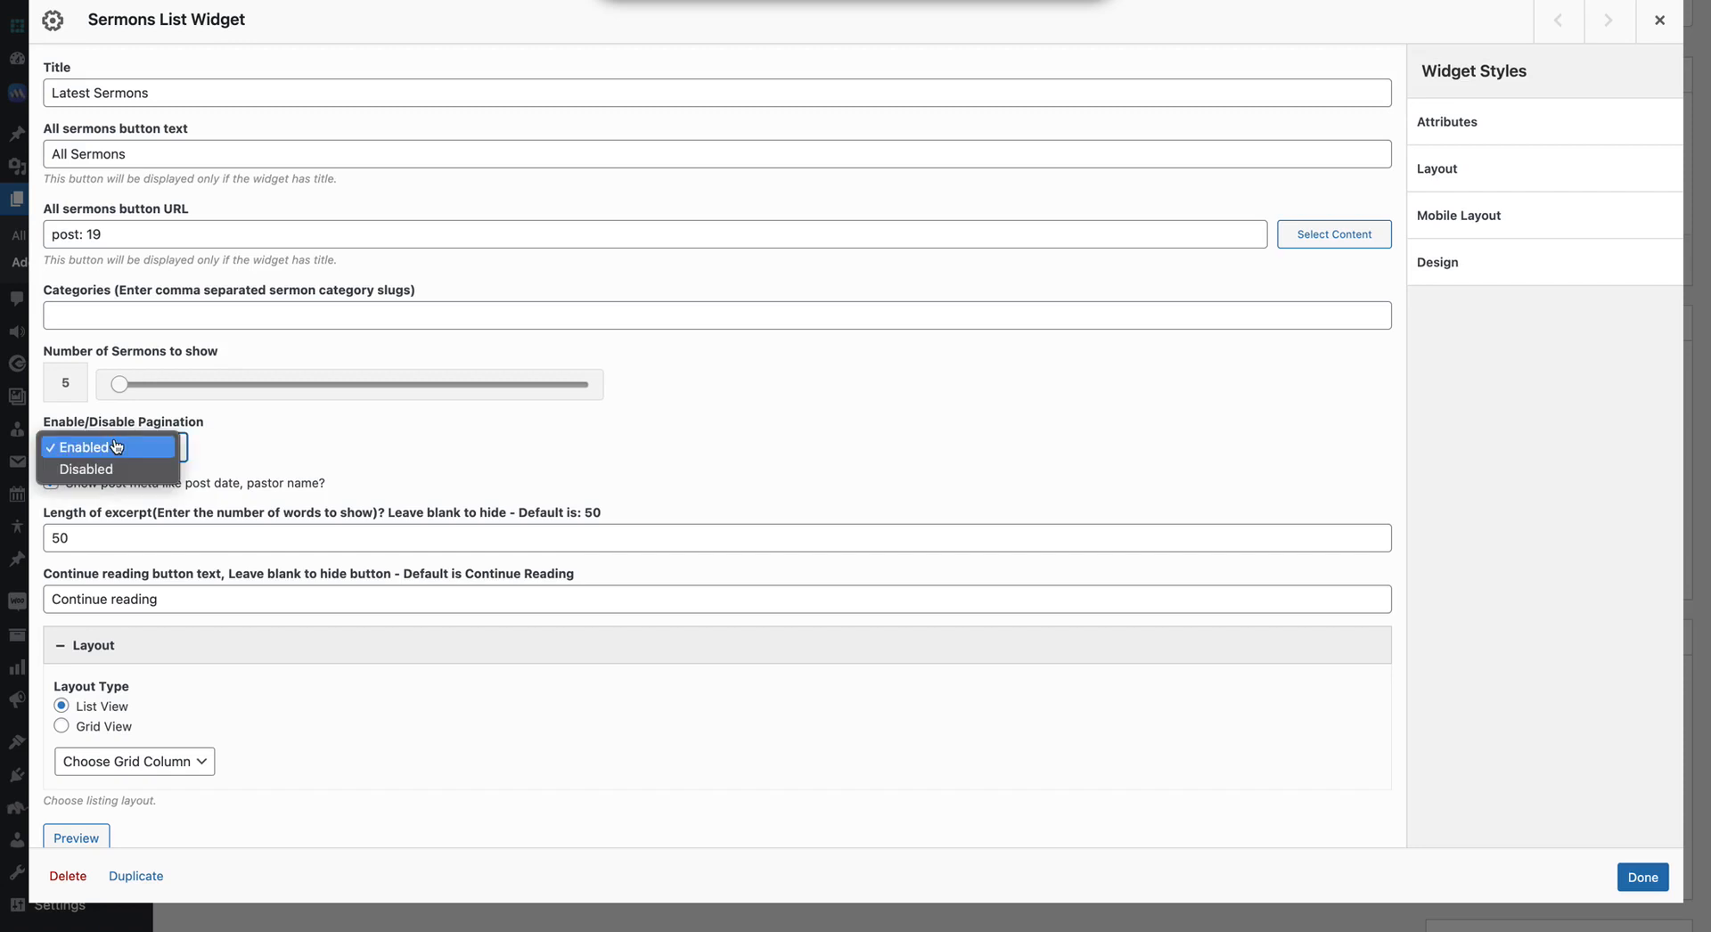
{"action": "left_click", "coordinate": [117, 447]}
{"action": "left_click", "coordinate": [115, 446]}
{"action": "left_click", "coordinate": [115, 471]}
{"action": "left_click", "coordinate": [224, 487]}
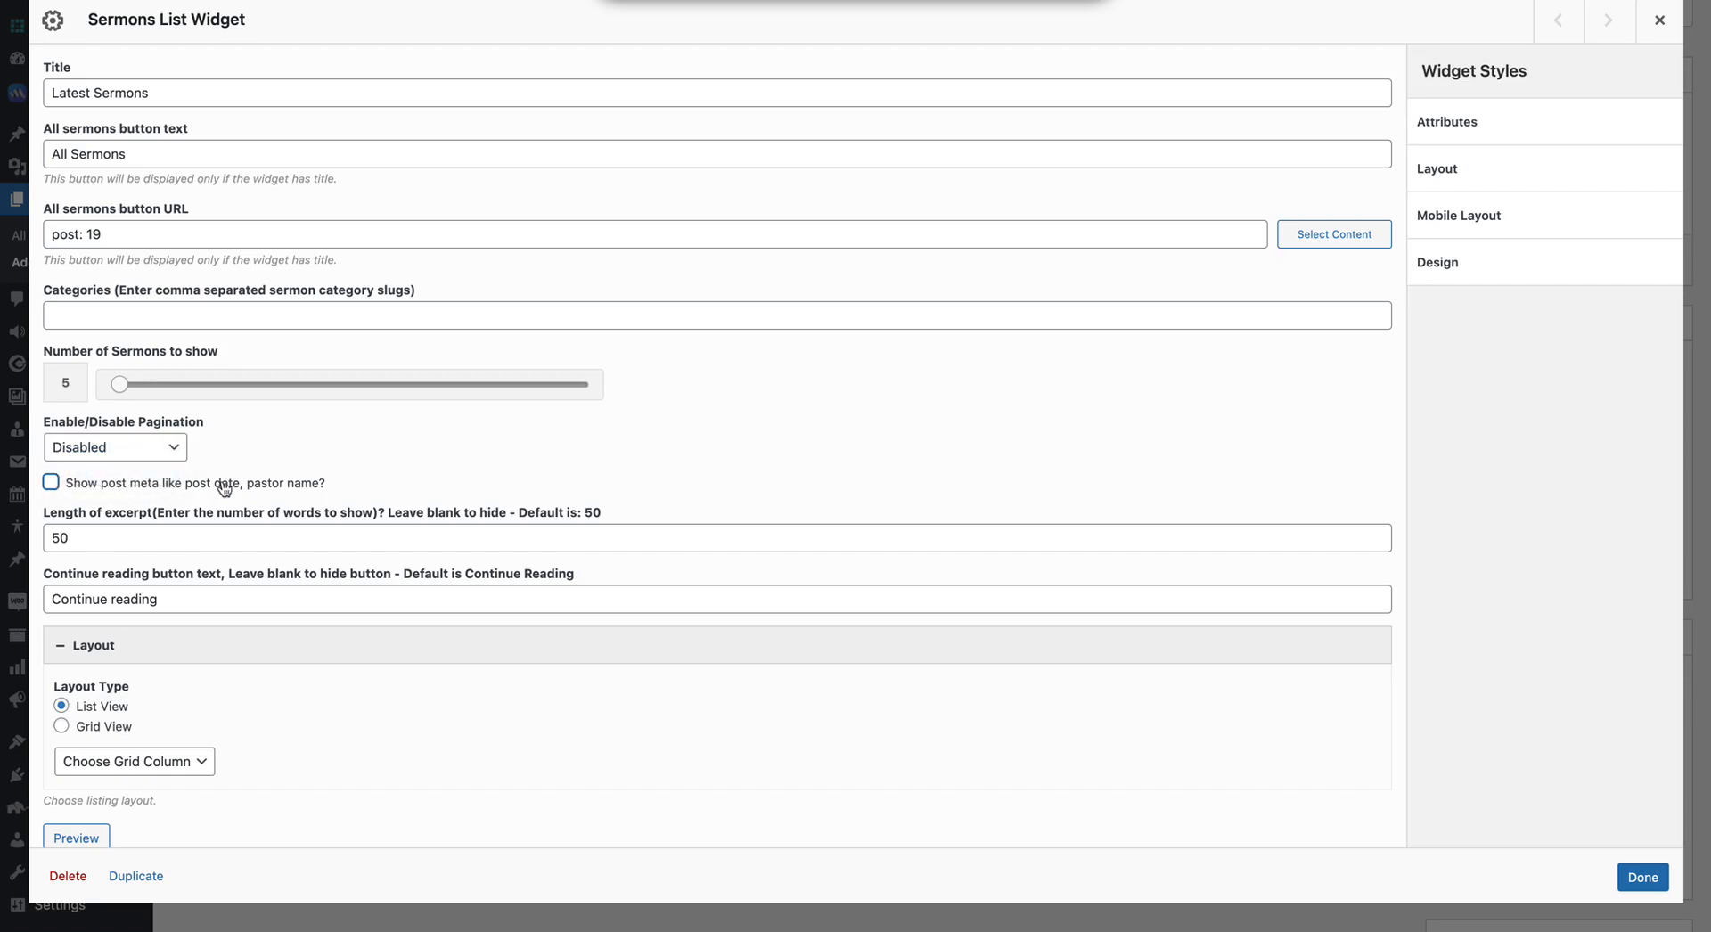
Set the continue reading button text to "Read More", keep the List View layout and apply the Sermons List widget's settings.
{"action": "left_click", "coordinate": [94, 547]}
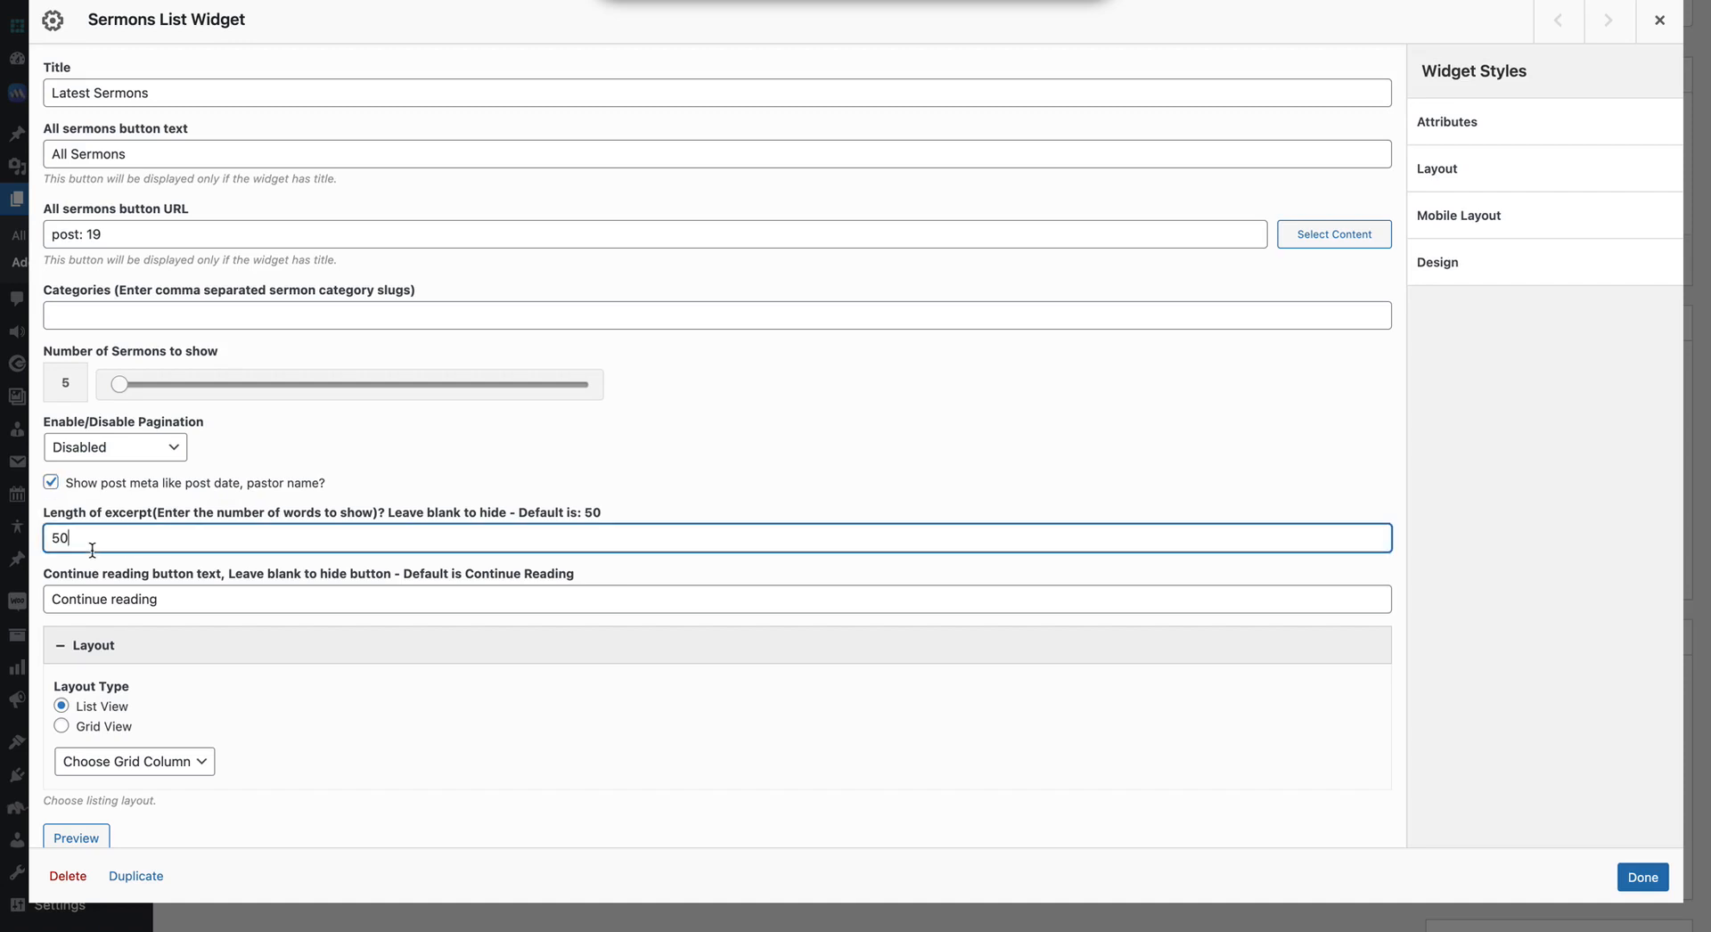
{"action": "left_click", "coordinate": [91, 598]}
{"action": "scroll", "coordinate": [93, 594], "scroll_direction": "down", "scroll_amount": 1}
{"action": "left_click_drag", "start_coordinate": [171, 580], "coordinate": [40, 581]}
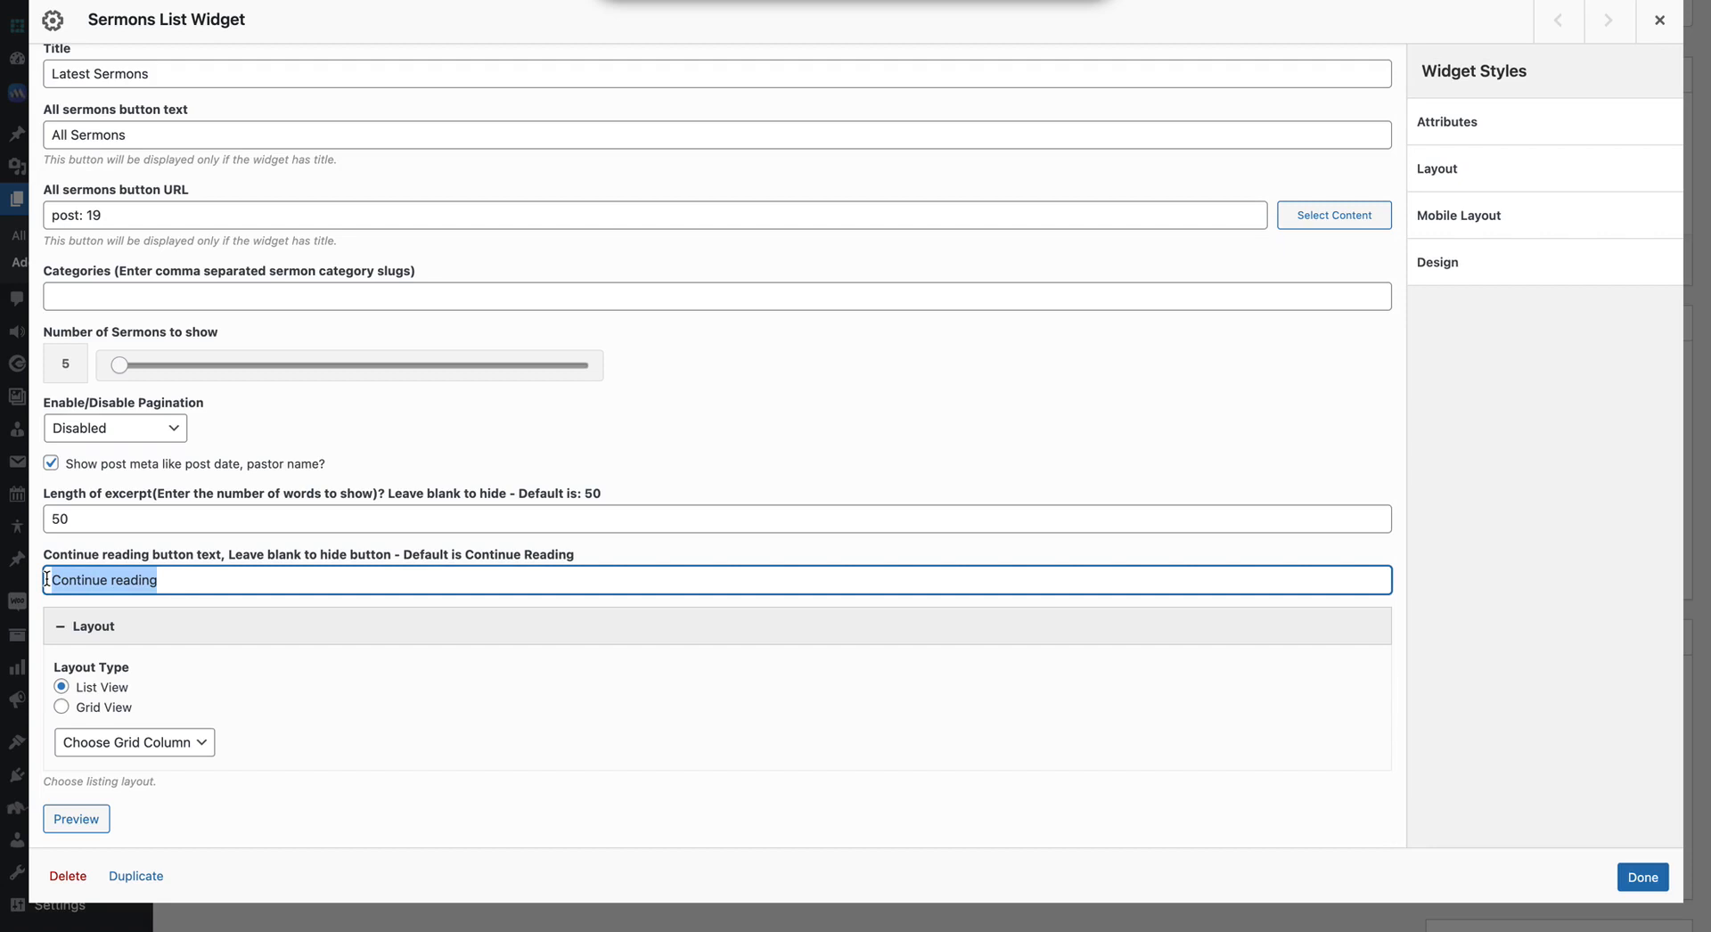
{"action": "type", "text": "Read More"}
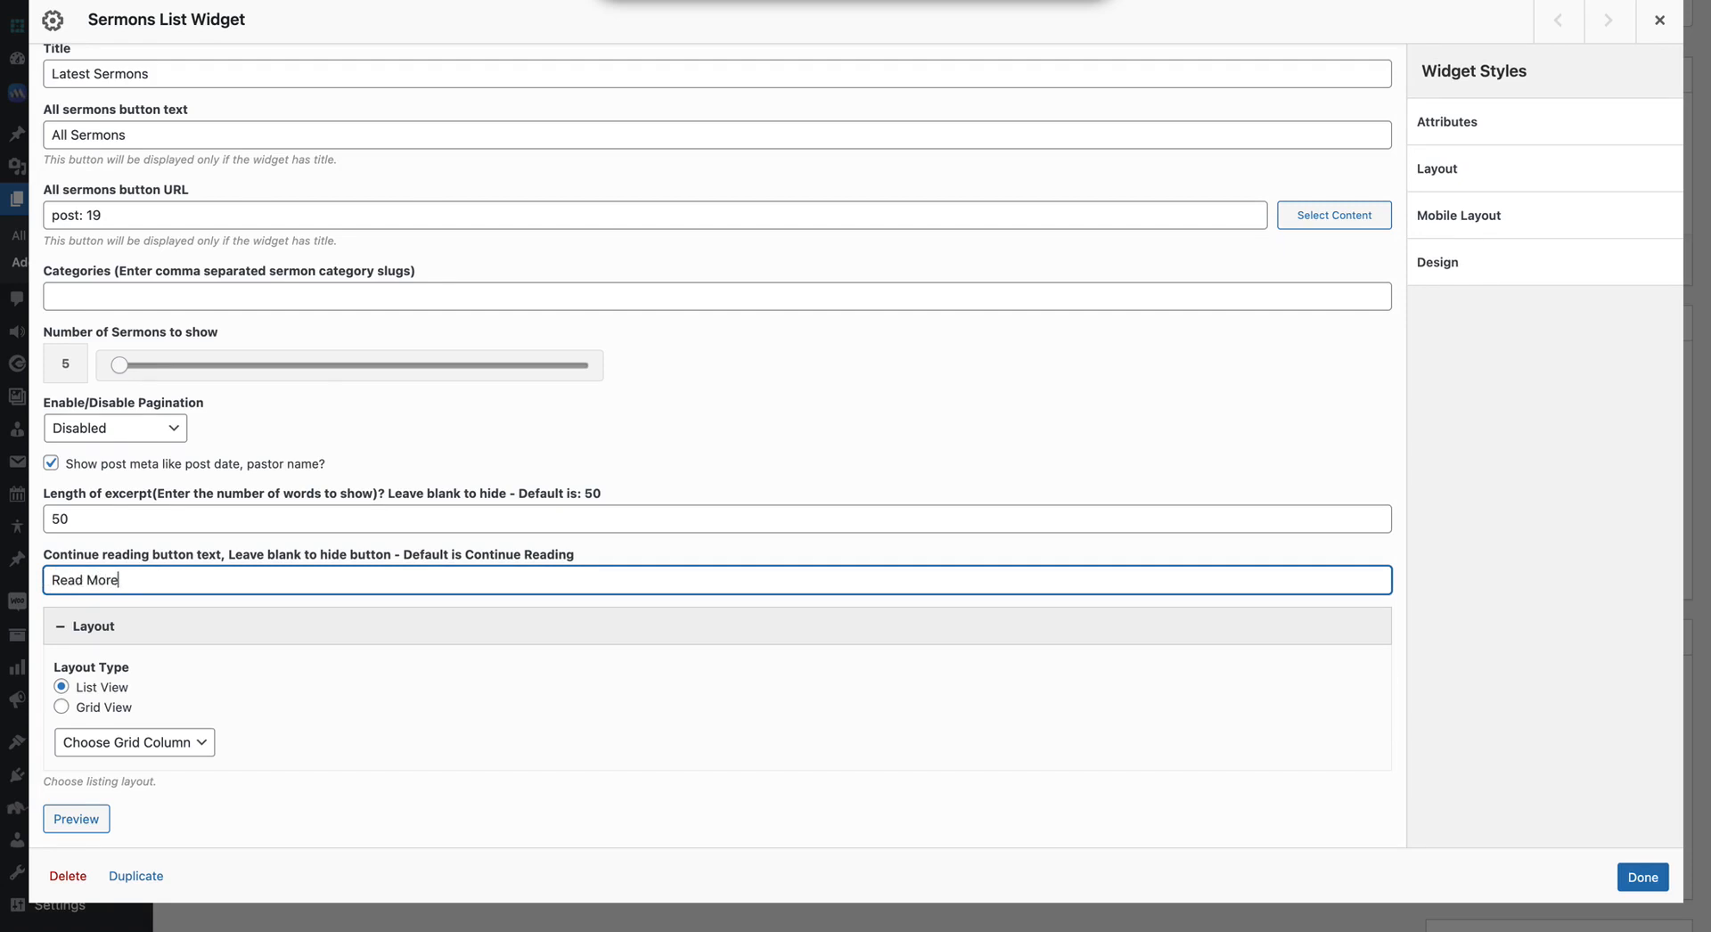
{"action": "left_click", "coordinate": [94, 692]}
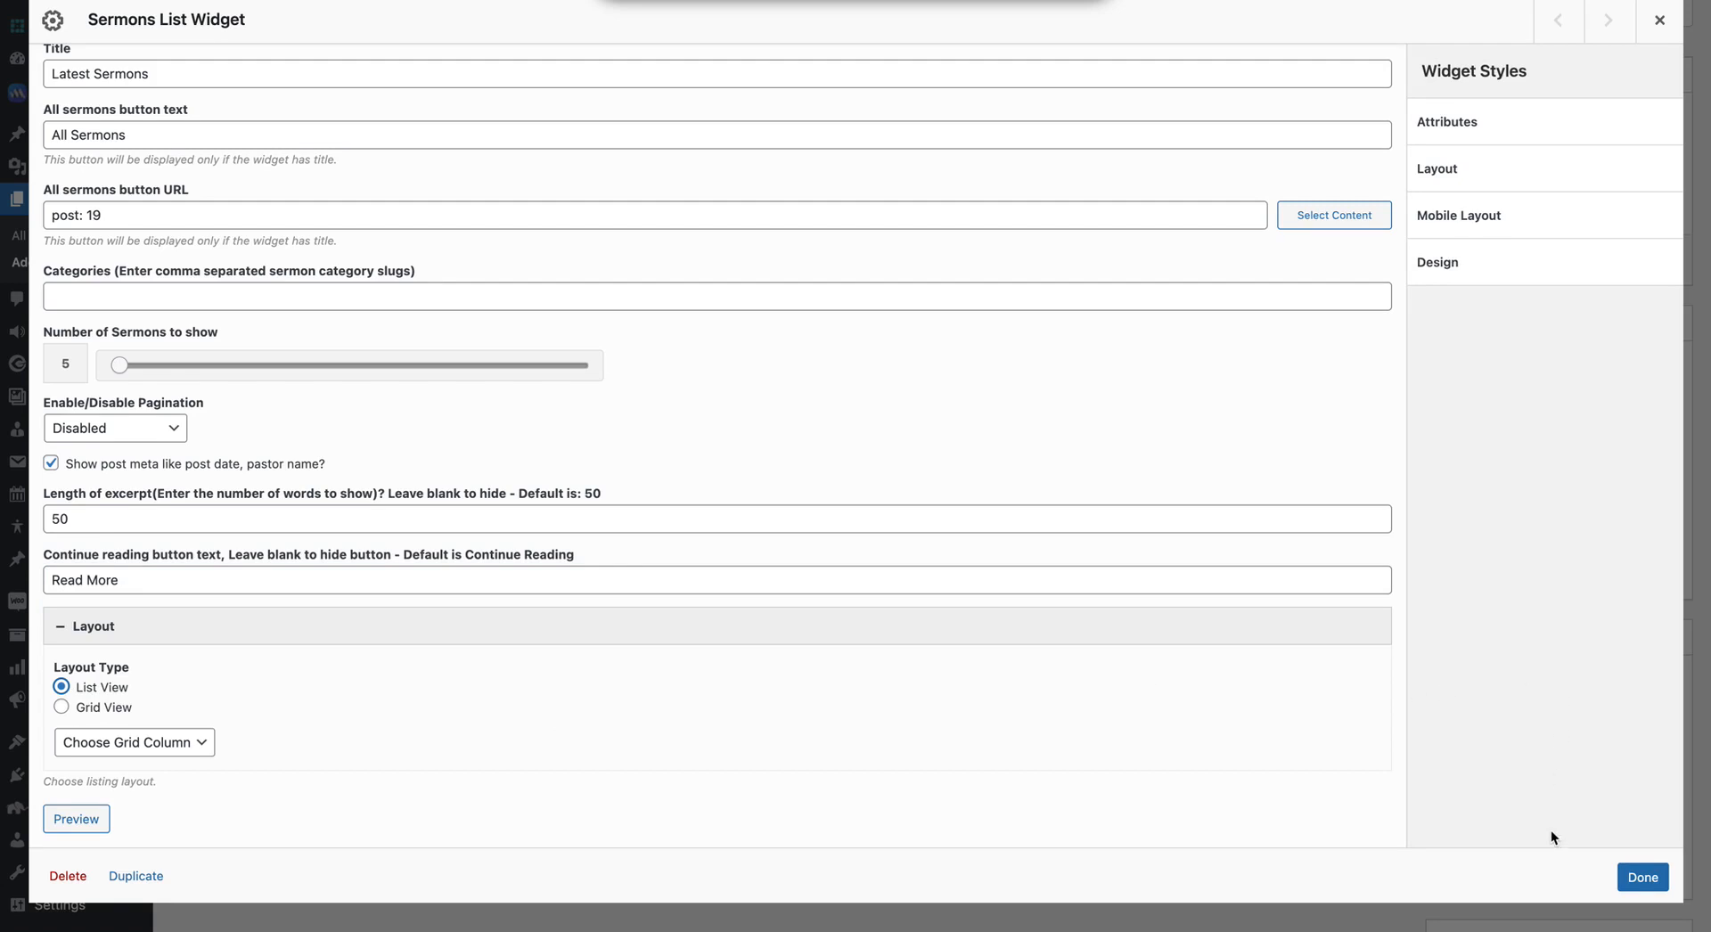
{"action": "left_click", "coordinate": [1623, 873]}
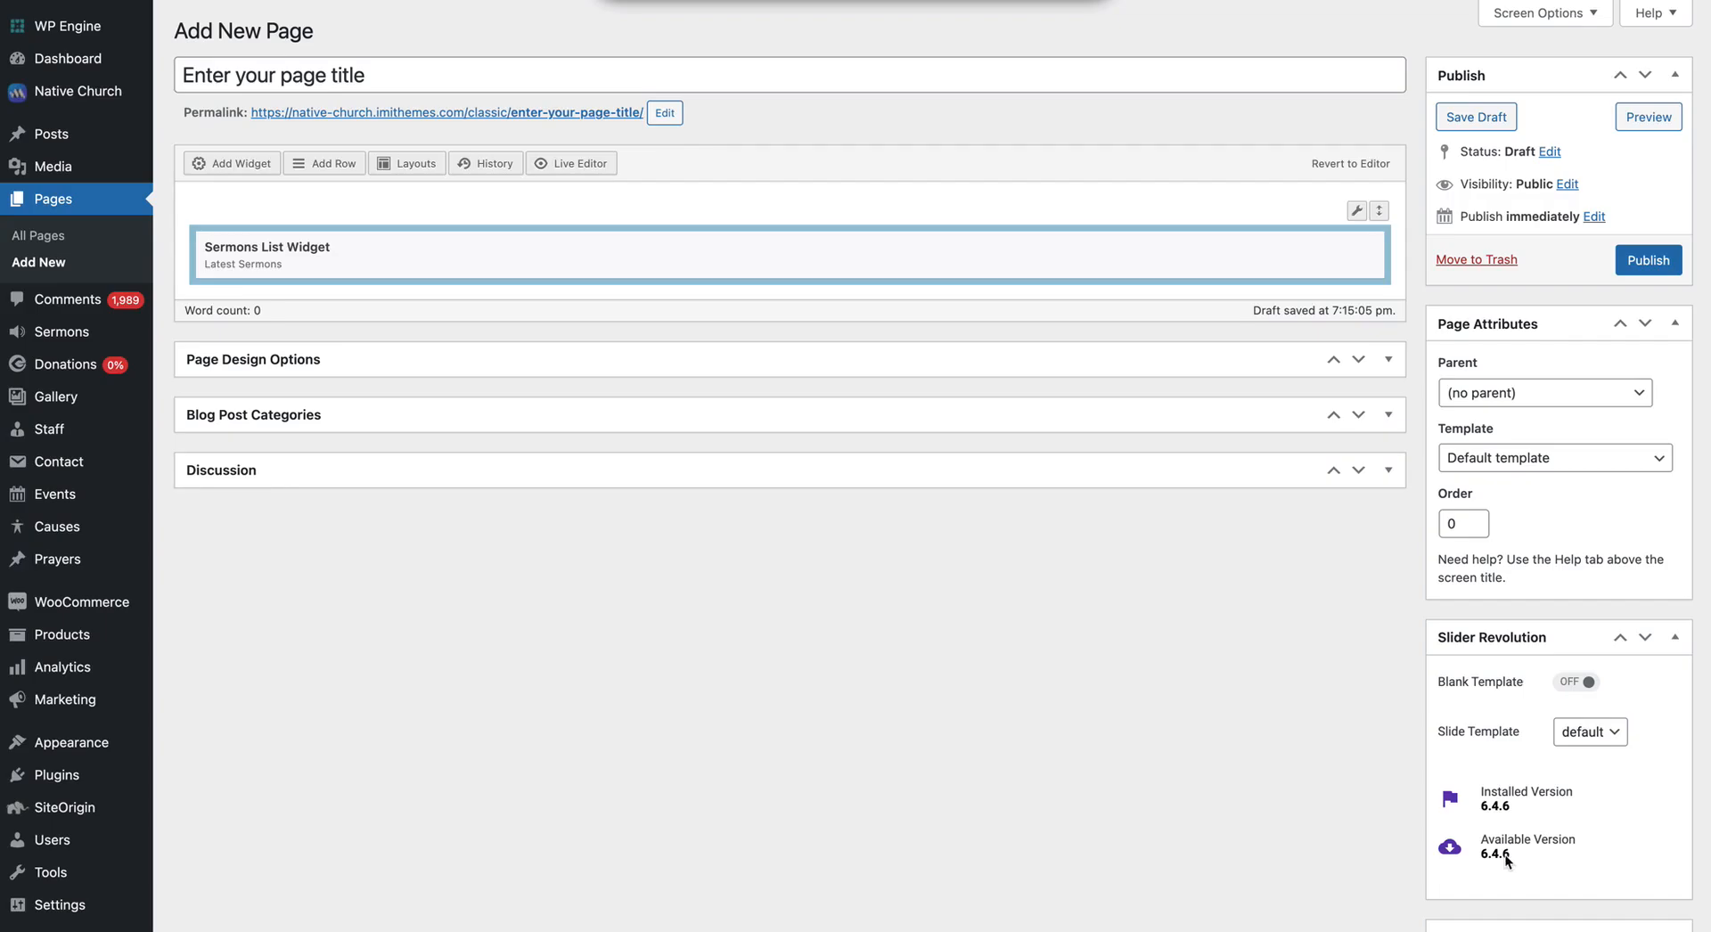
Preview the page and look through the Latest Sermons list from start to end.
{"action": "left_click", "coordinate": [1649, 114]}
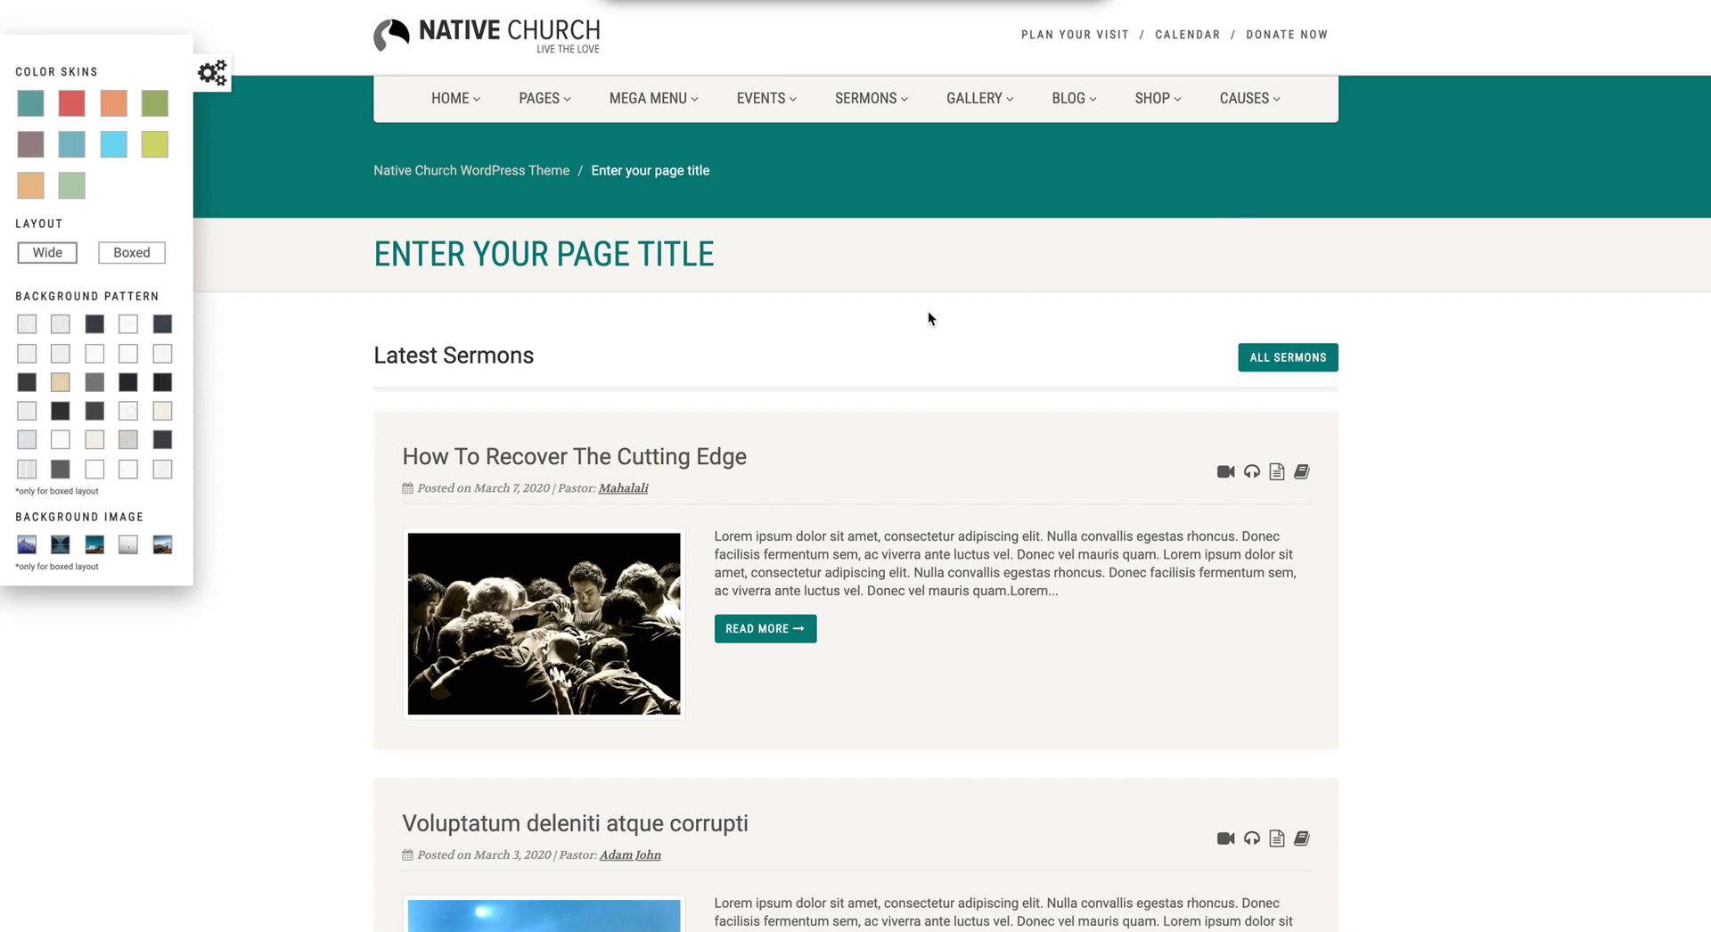
{"action": "scroll", "coordinate": [889, 471], "scroll_direction": "down", "scroll_amount": 1}
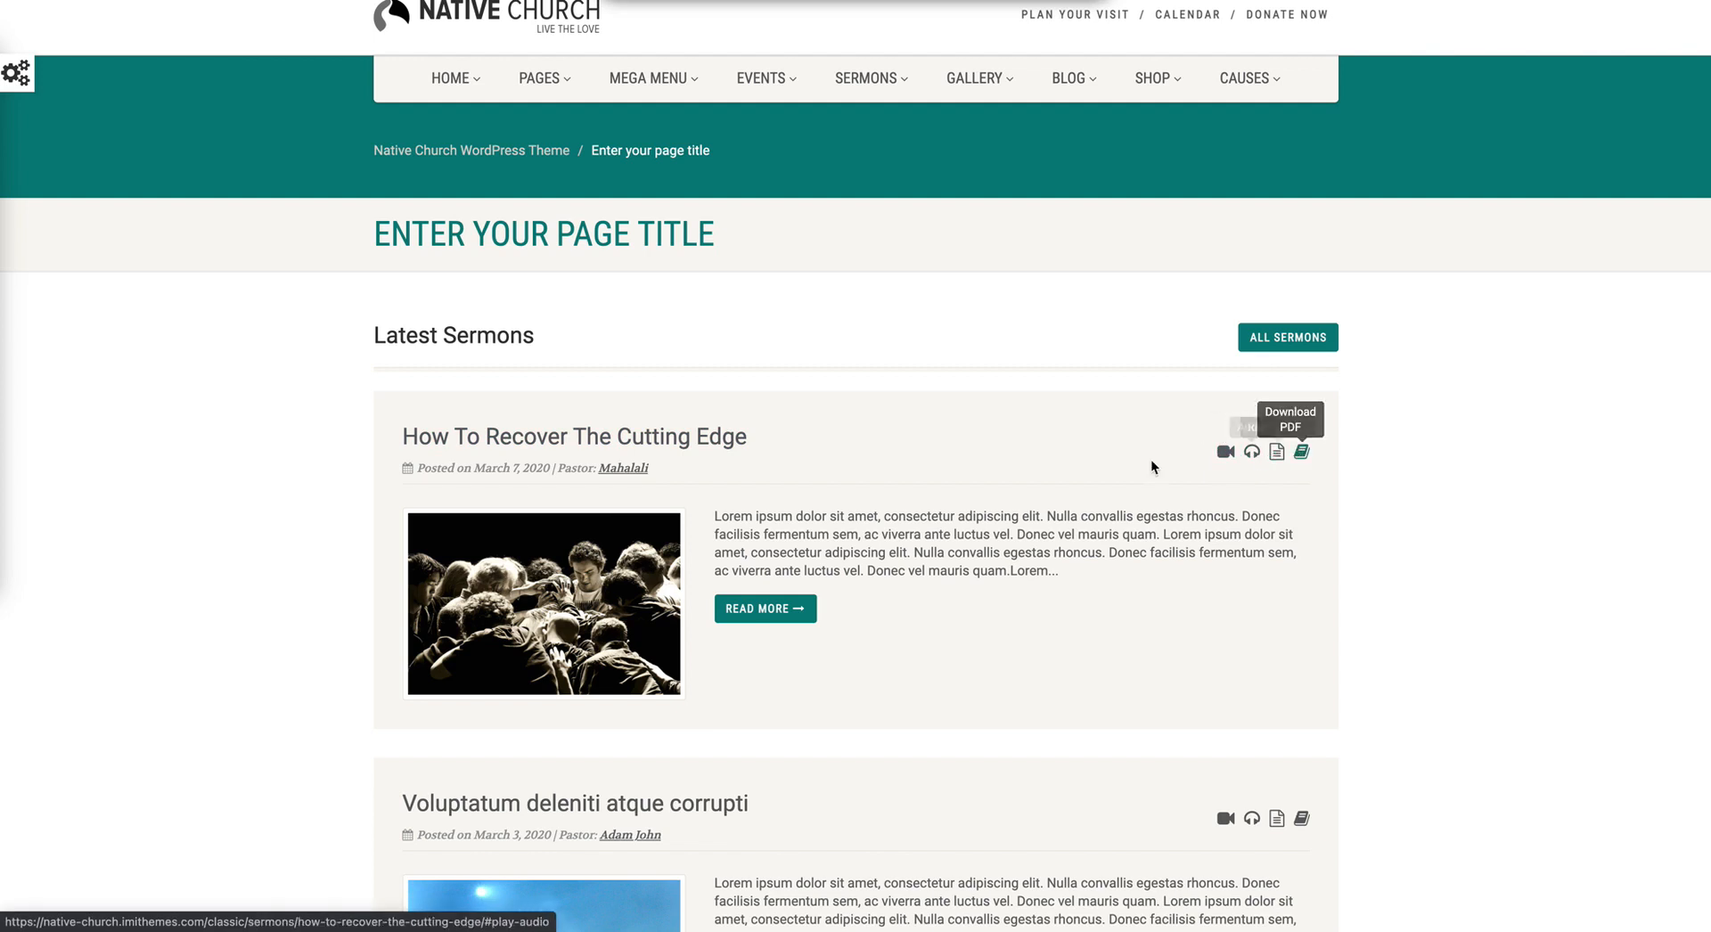
{"action": "scroll", "coordinate": [1147, 458], "scroll_direction": "down", "scroll_amount": 5}
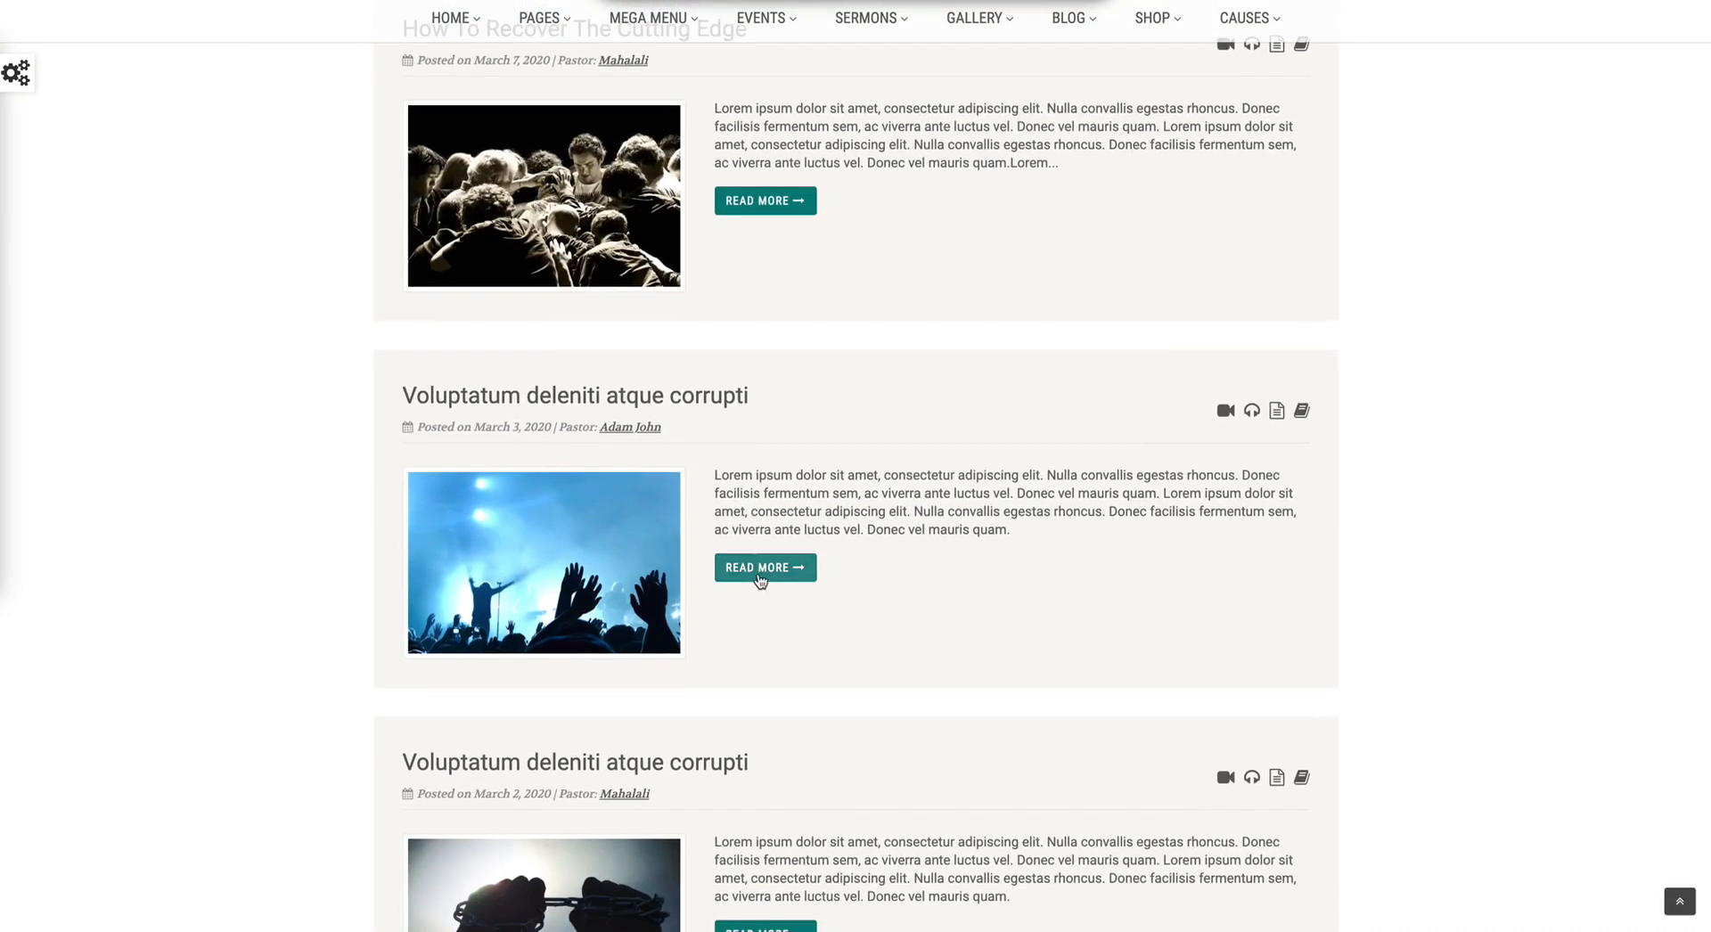
{"action": "scroll", "coordinate": [863, 575], "scroll_direction": "down", "scroll_amount": 6}
{"action": "scroll", "coordinate": [862, 577], "scroll_direction": "up", "scroll_amount": 10}
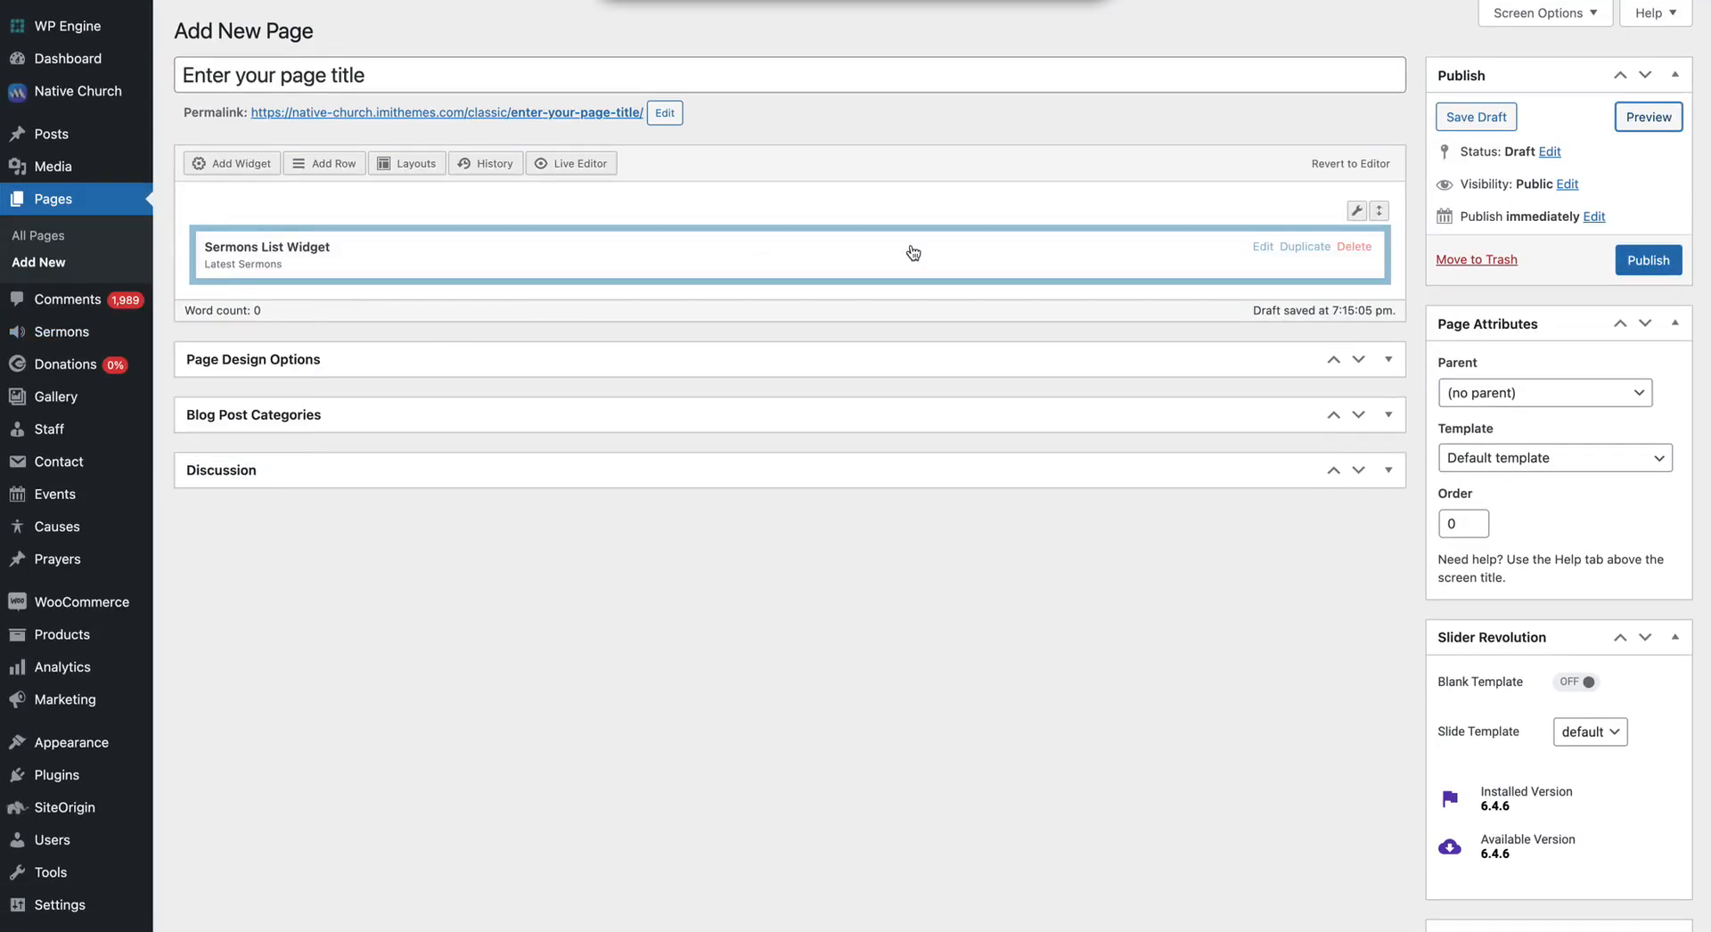
Replace the configured Sermons List Widget on the page with a fresh Sermons List Widget.
{"action": "left_click", "coordinate": [1354, 248]}
{"action": "left_click", "coordinate": [259, 167]}
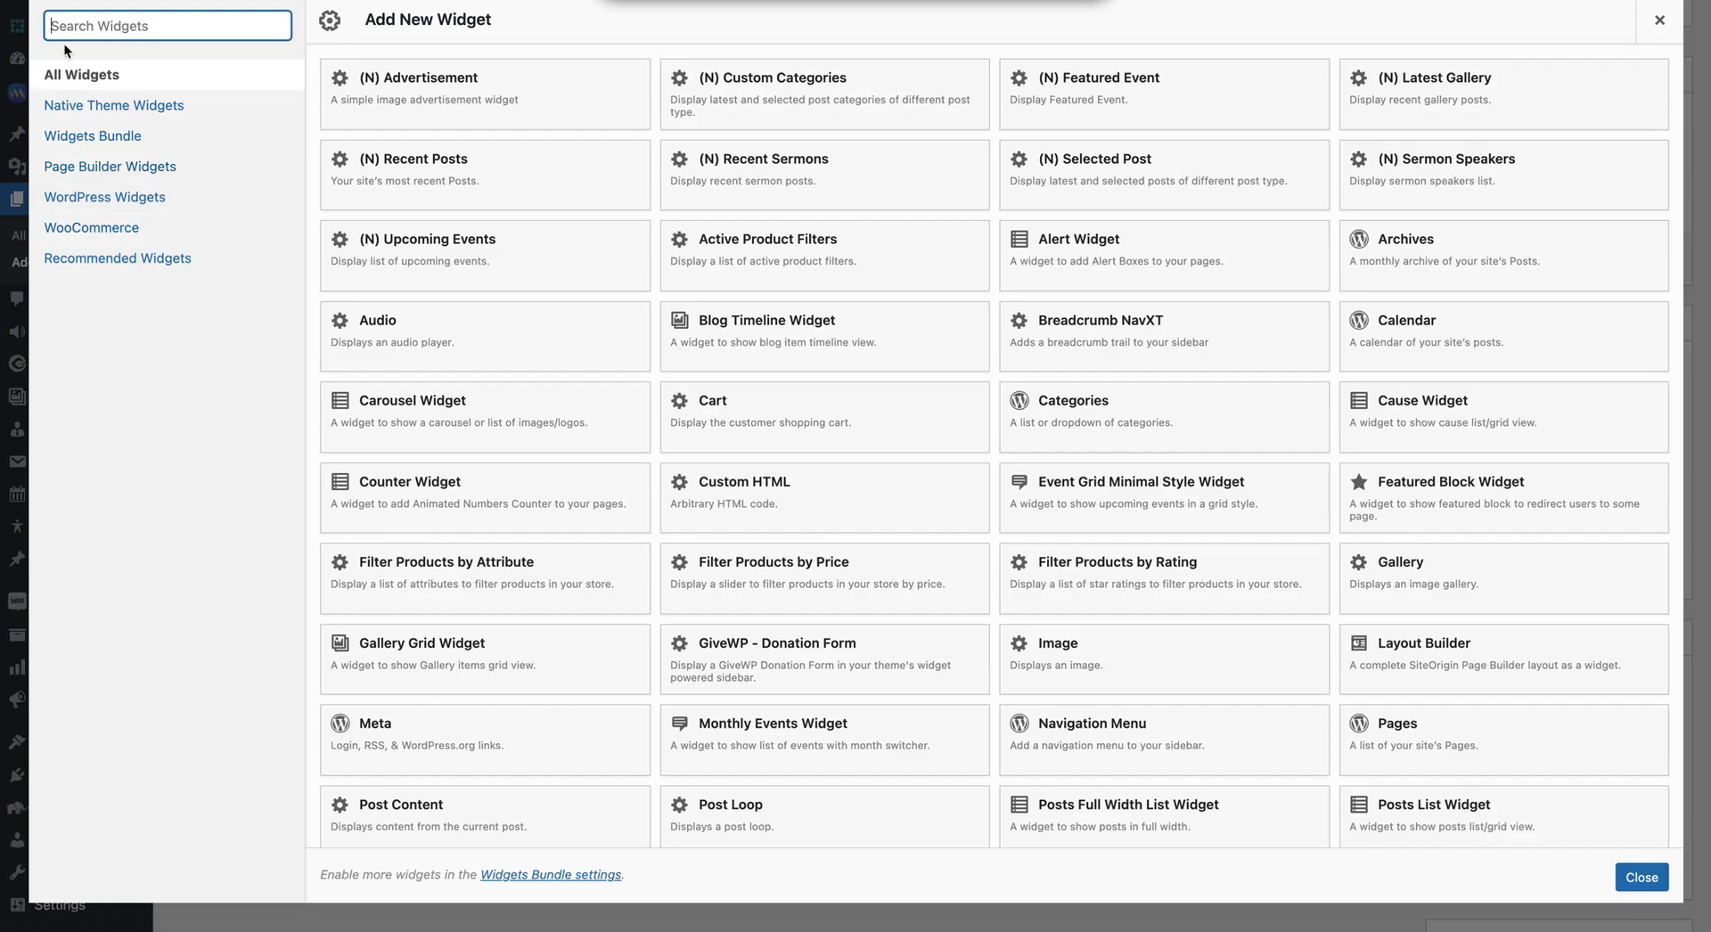
{"action": "type", "text": "sermon"}
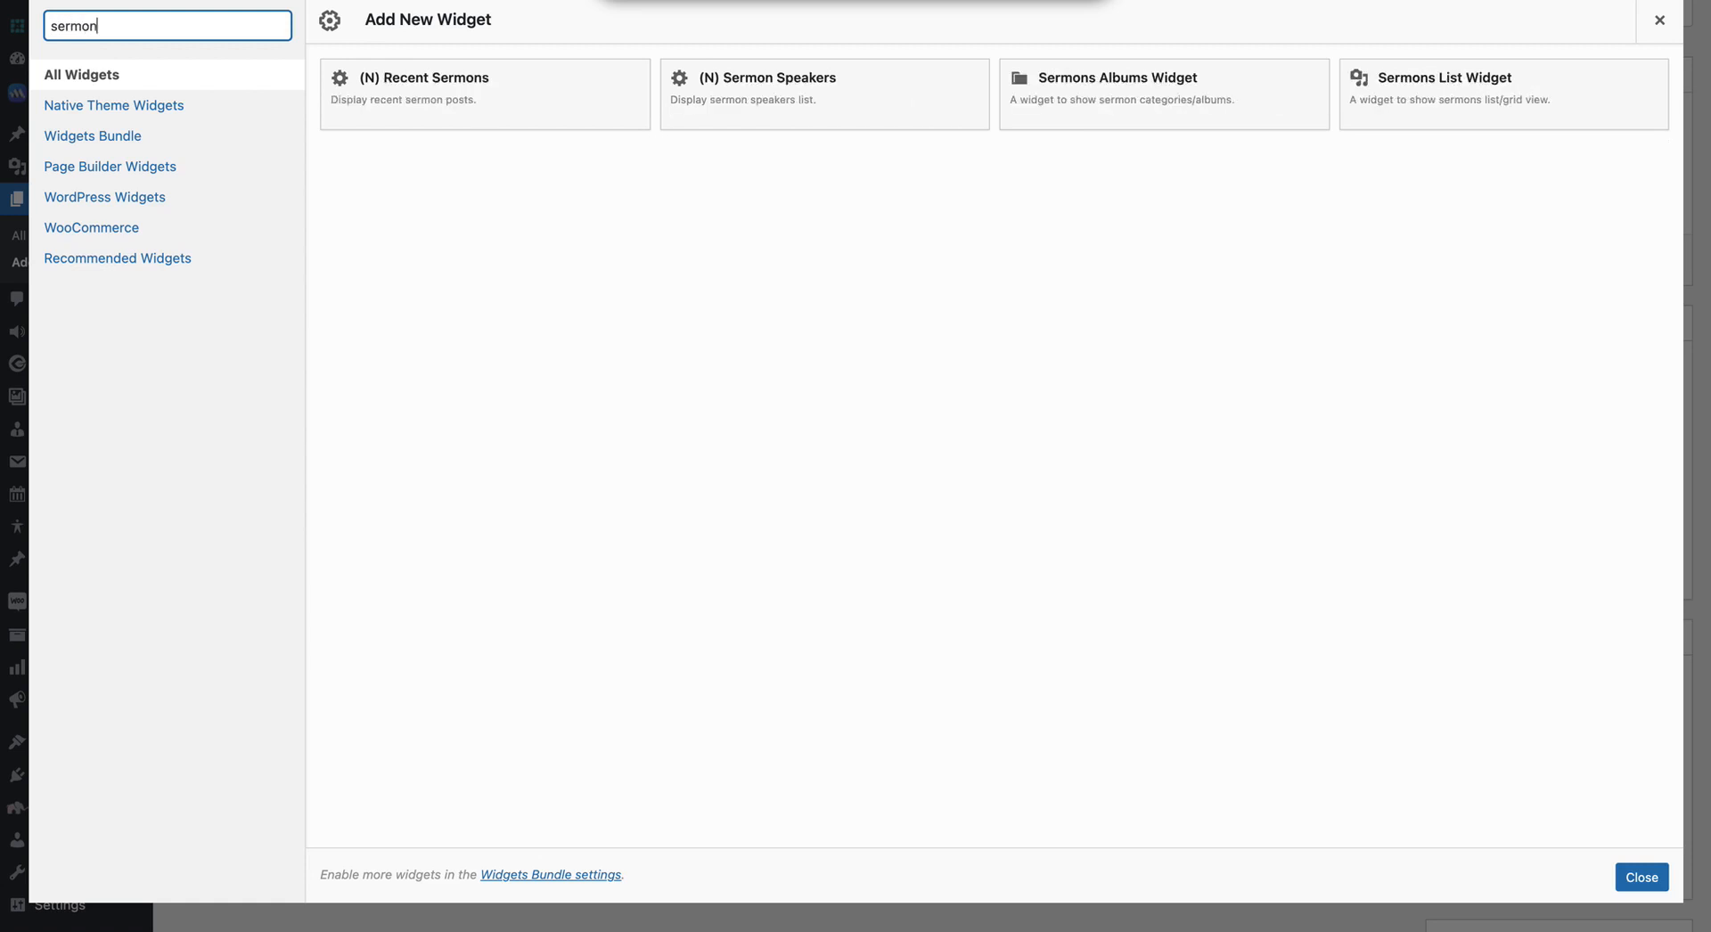
{"action": "left_click", "coordinate": [1445, 100]}
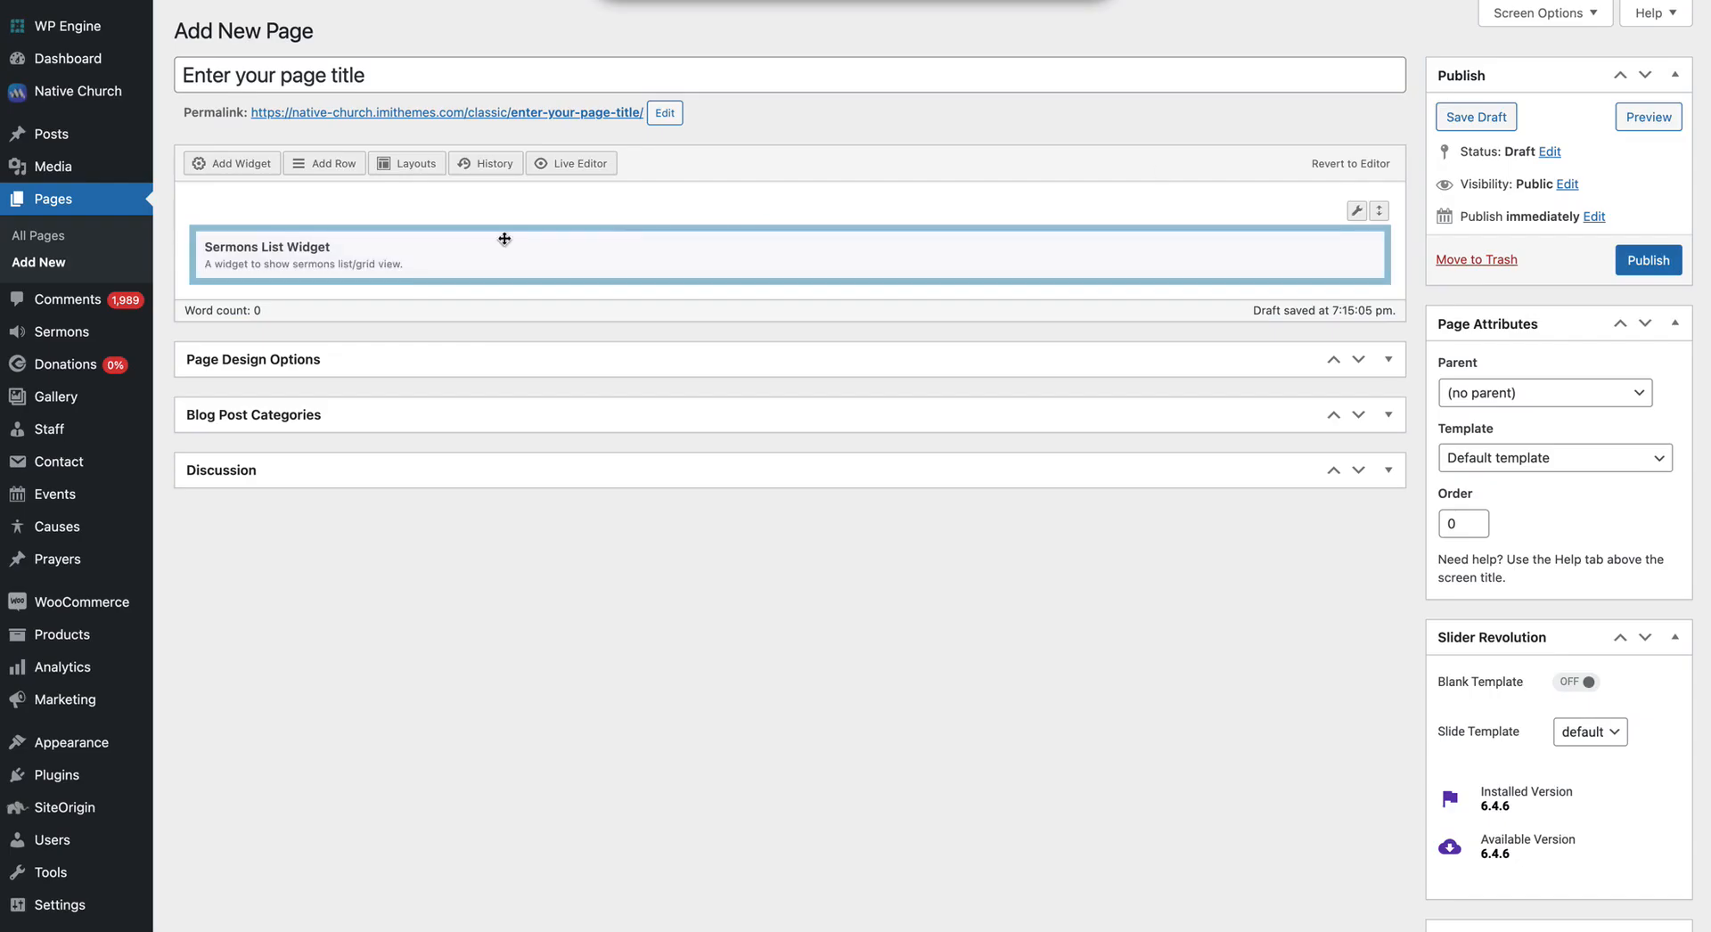
Set the new Sermons List widget's layout to Grid View with Three grid columns and apply the settings.
{"action": "left_click", "coordinate": [275, 246]}
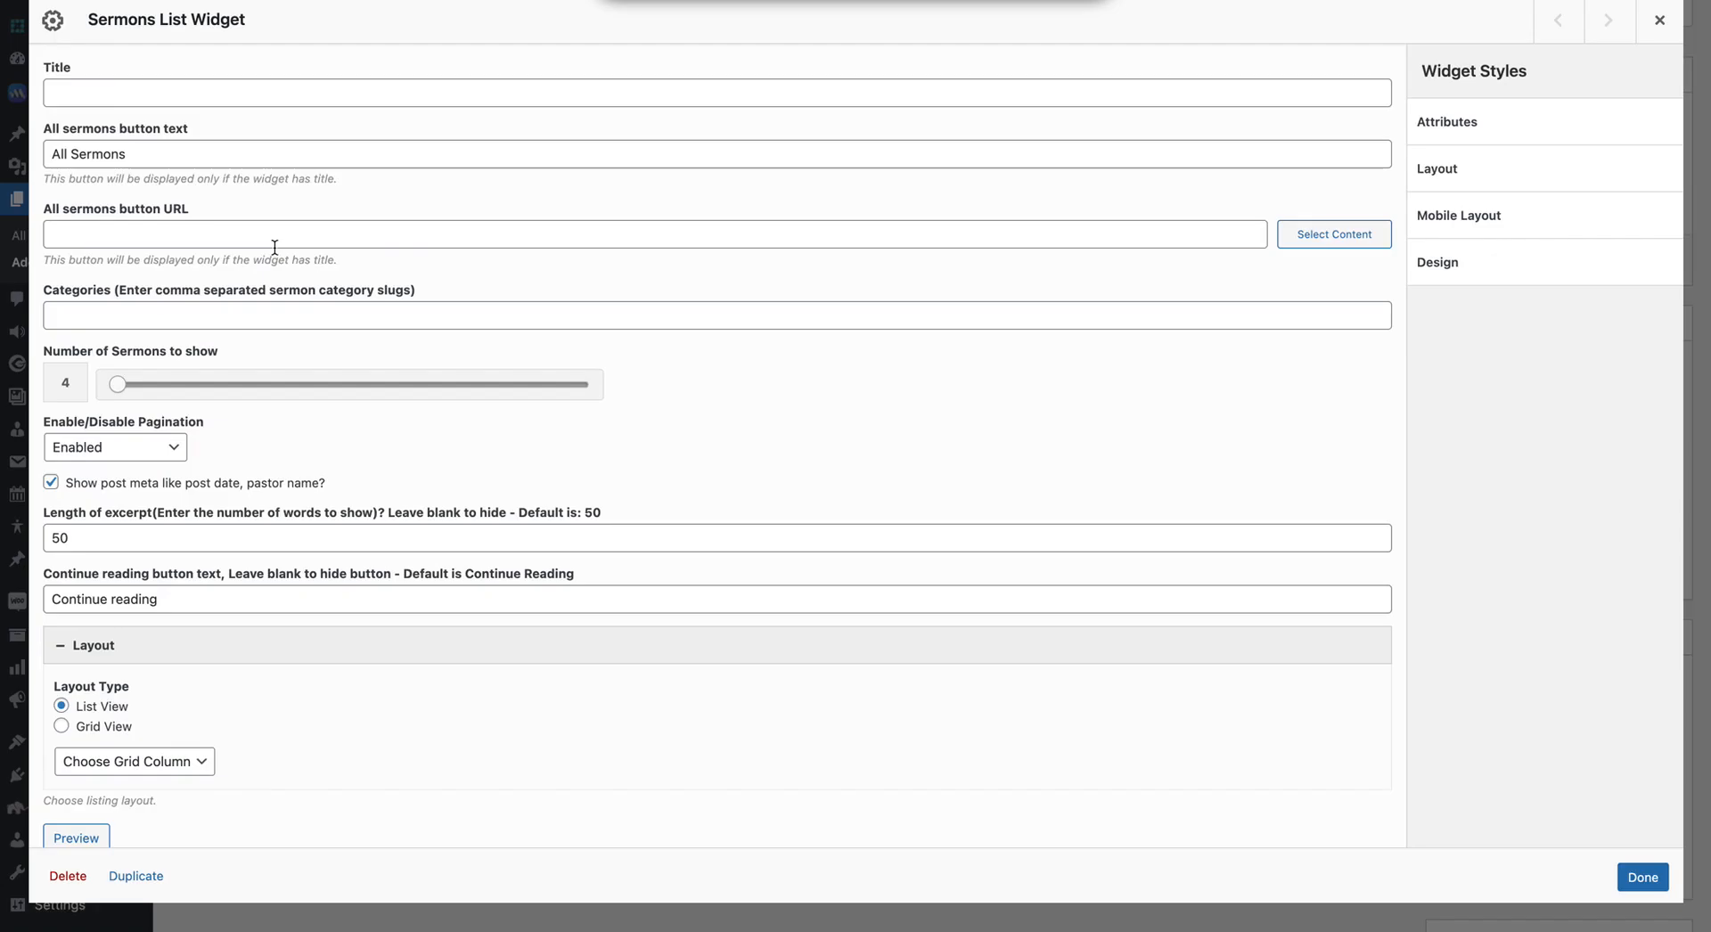
{"action": "left_click", "coordinate": [116, 92]}
{"action": "left_click", "coordinate": [88, 314]}
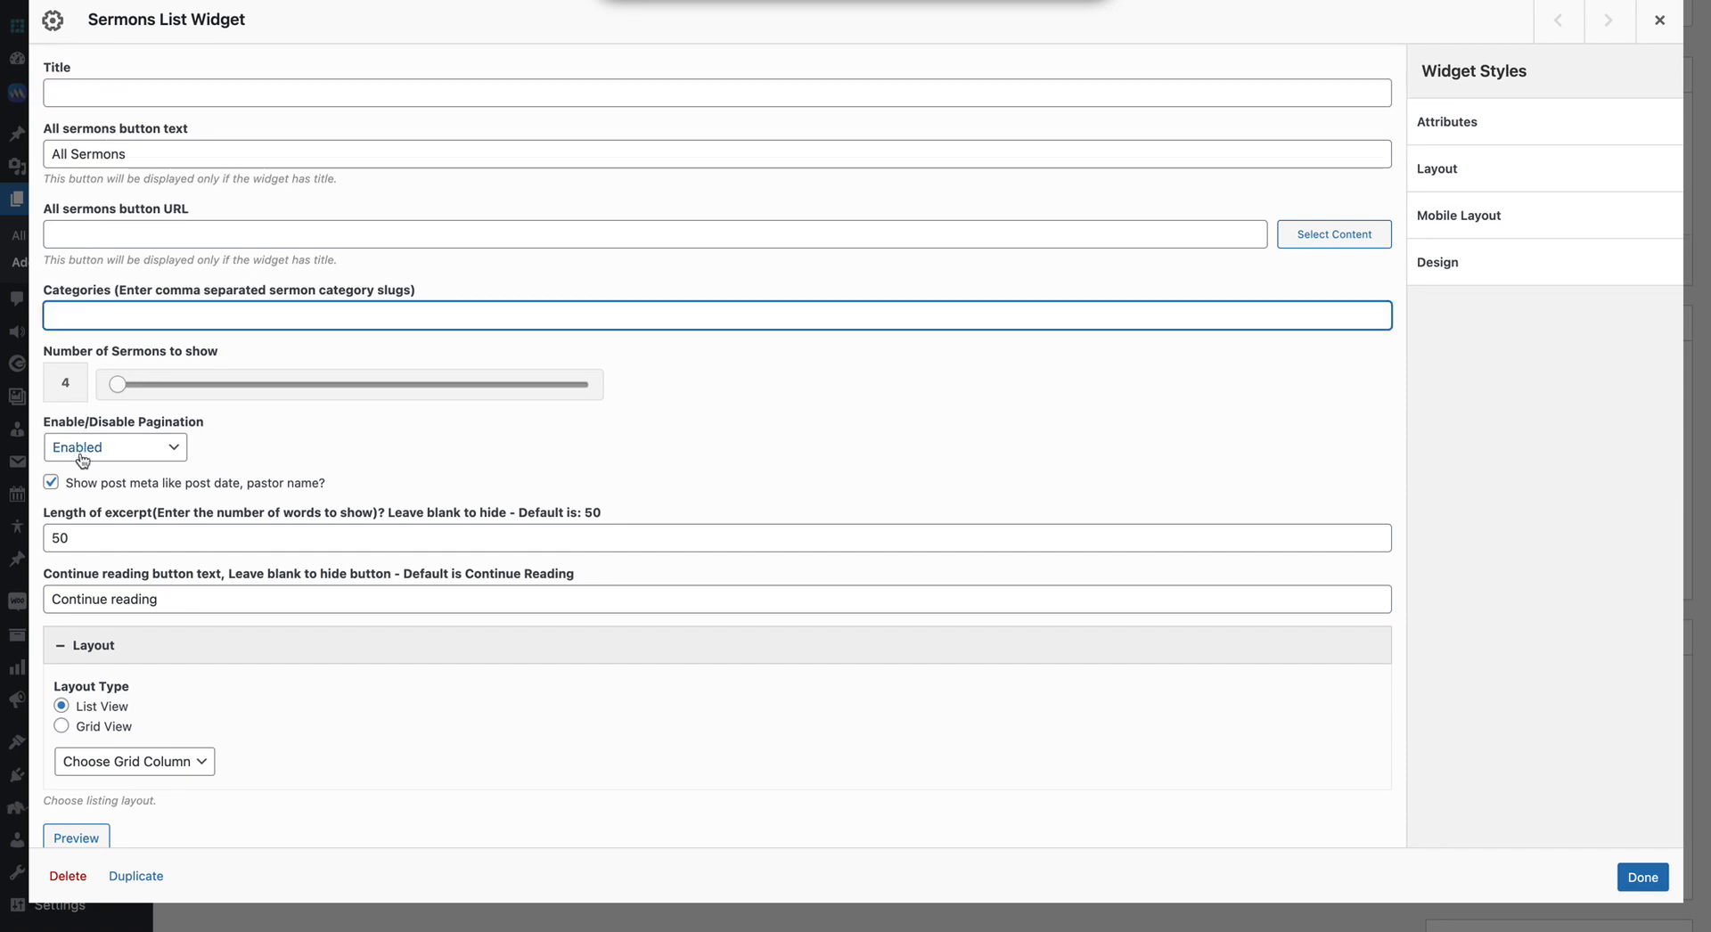
{"action": "scroll", "coordinate": [120, 456], "scroll_direction": "down", "scroll_amount": 1}
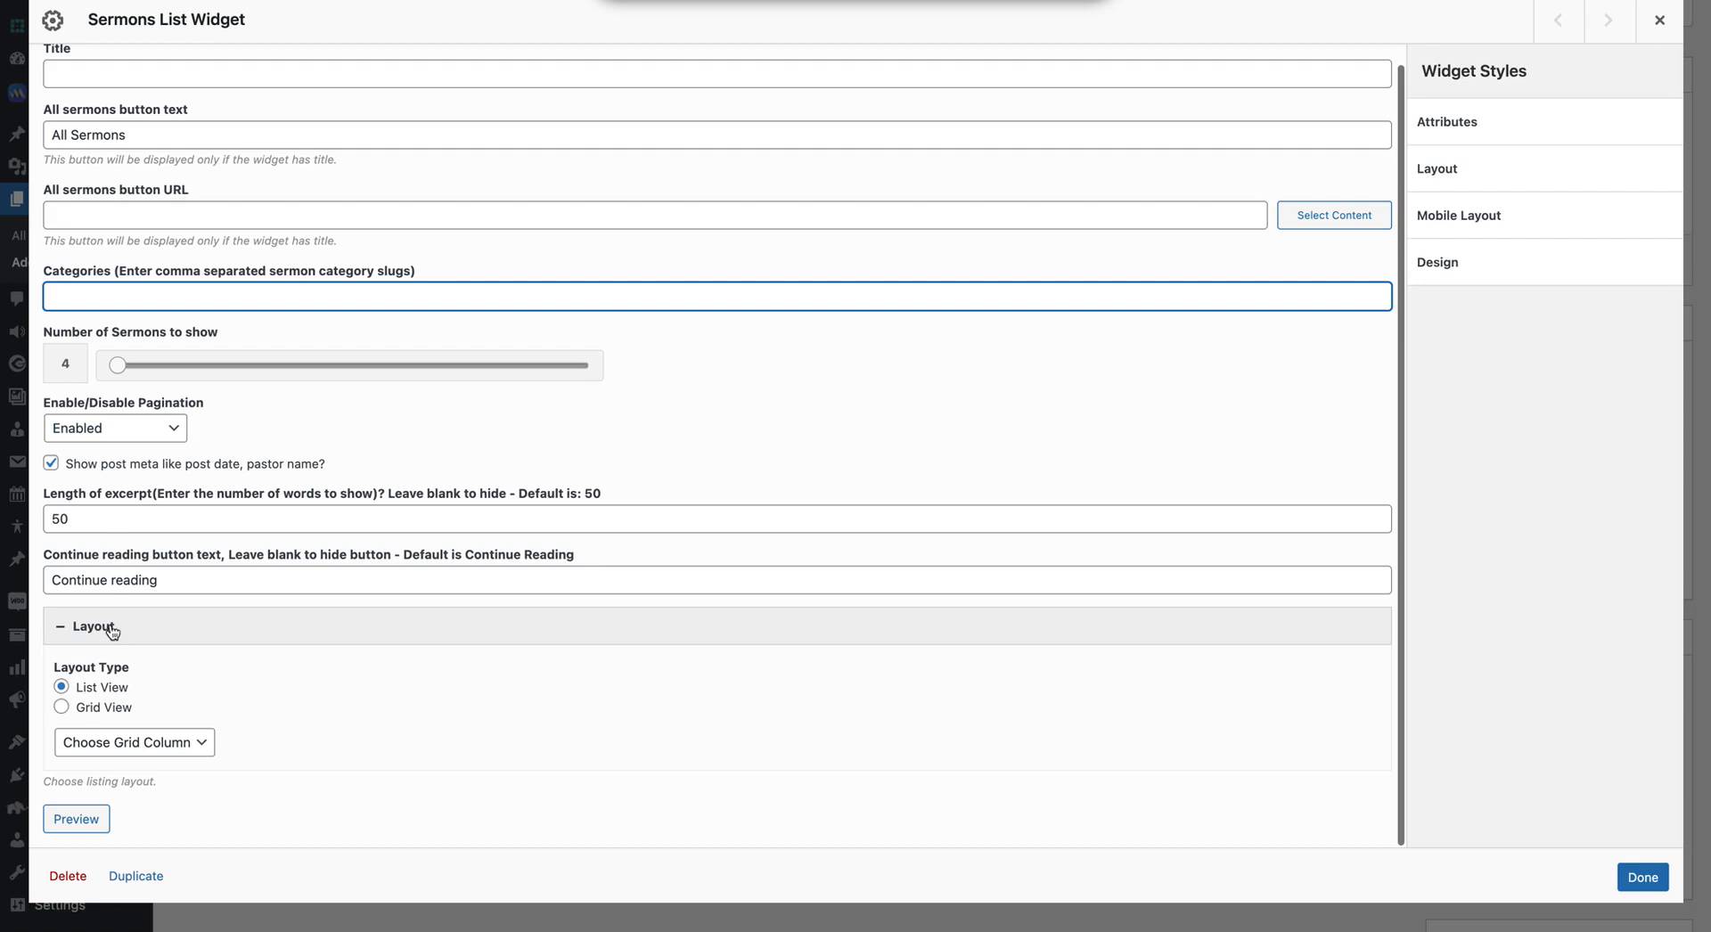
{"action": "left_click", "coordinate": [92, 707]}
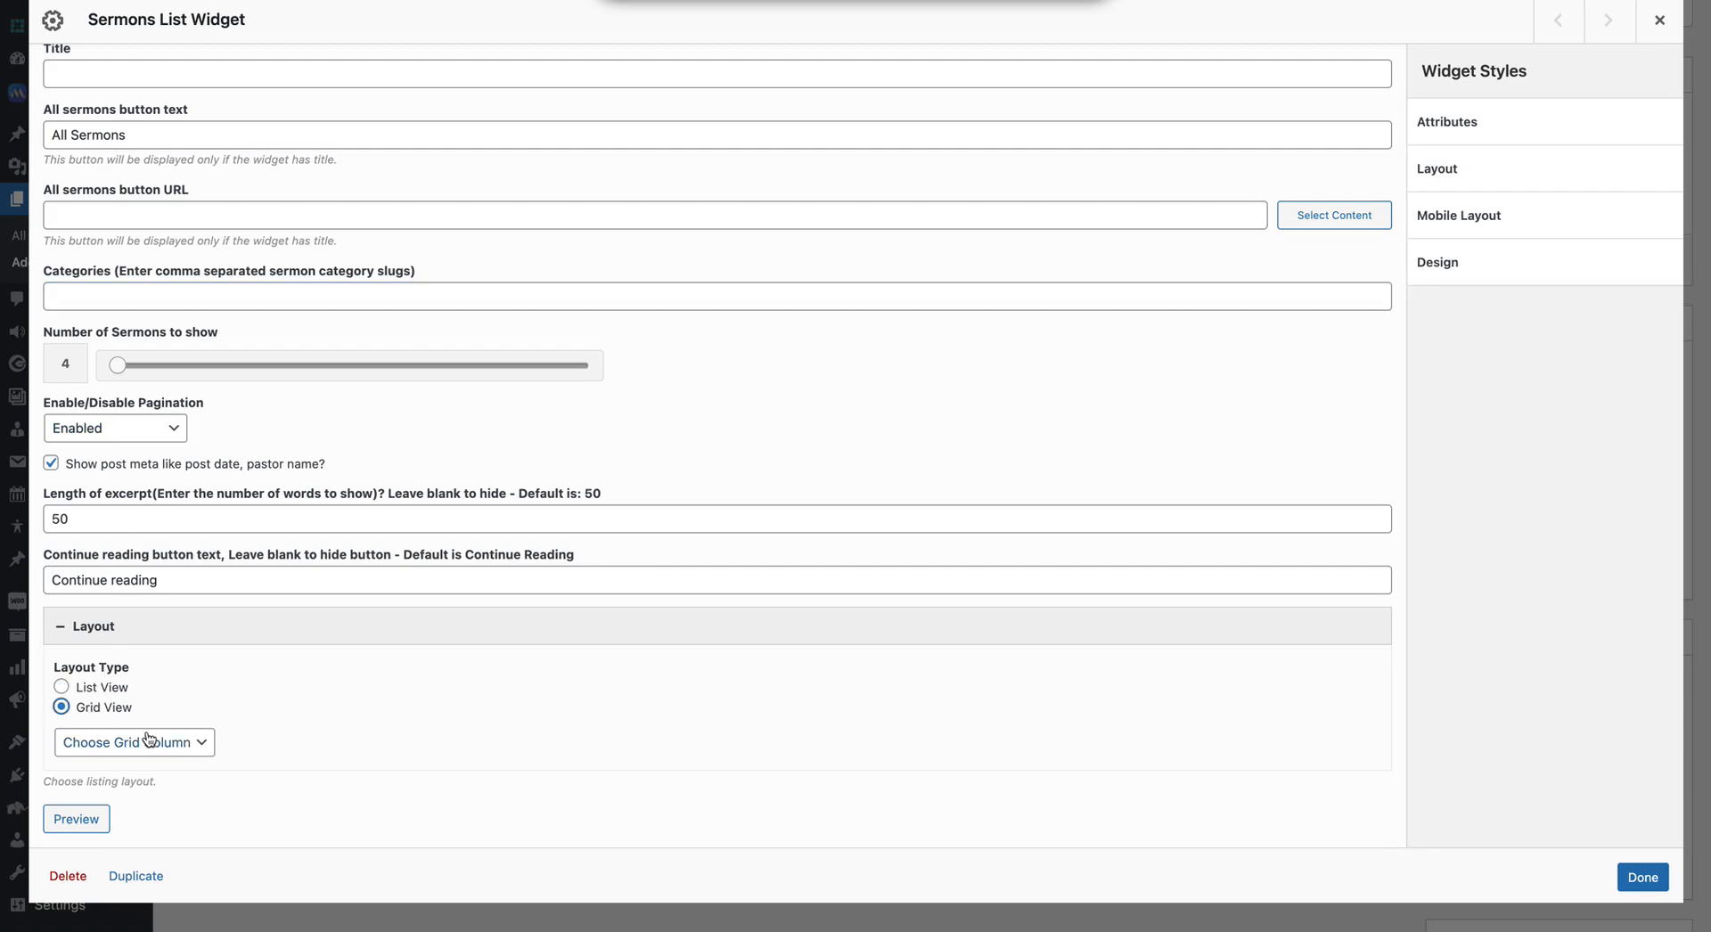
{"action": "left_click", "coordinate": [147, 739]}
{"action": "left_click", "coordinate": [142, 788]}
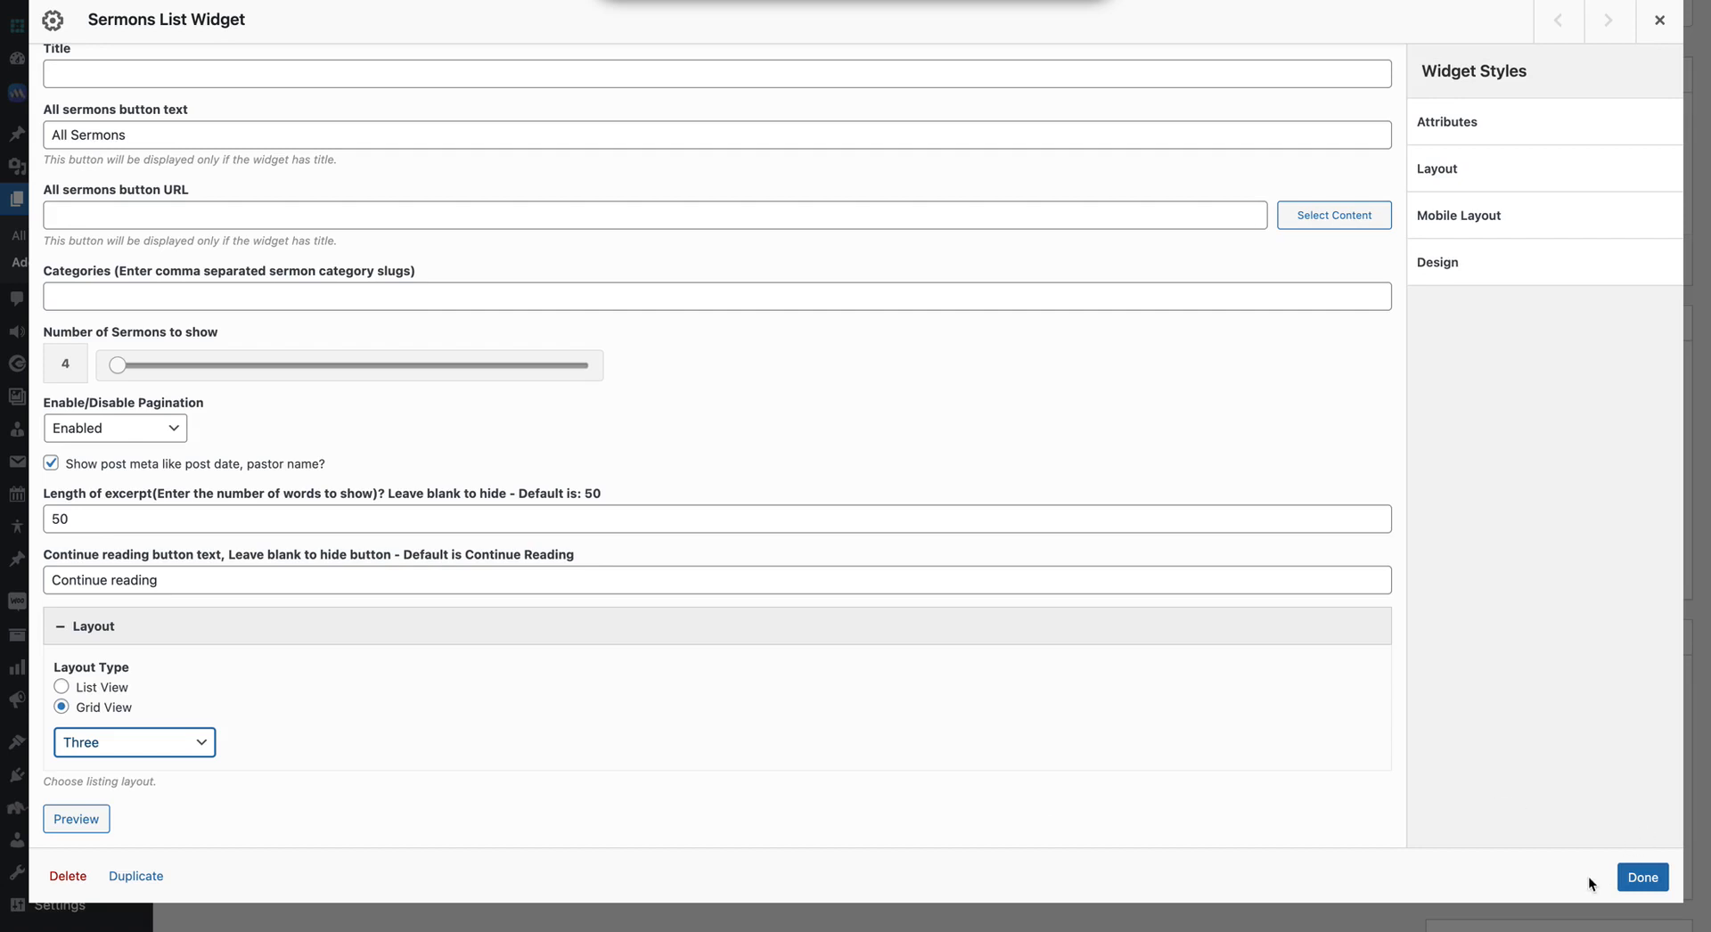
{"action": "left_click", "coordinate": [1643, 877]}
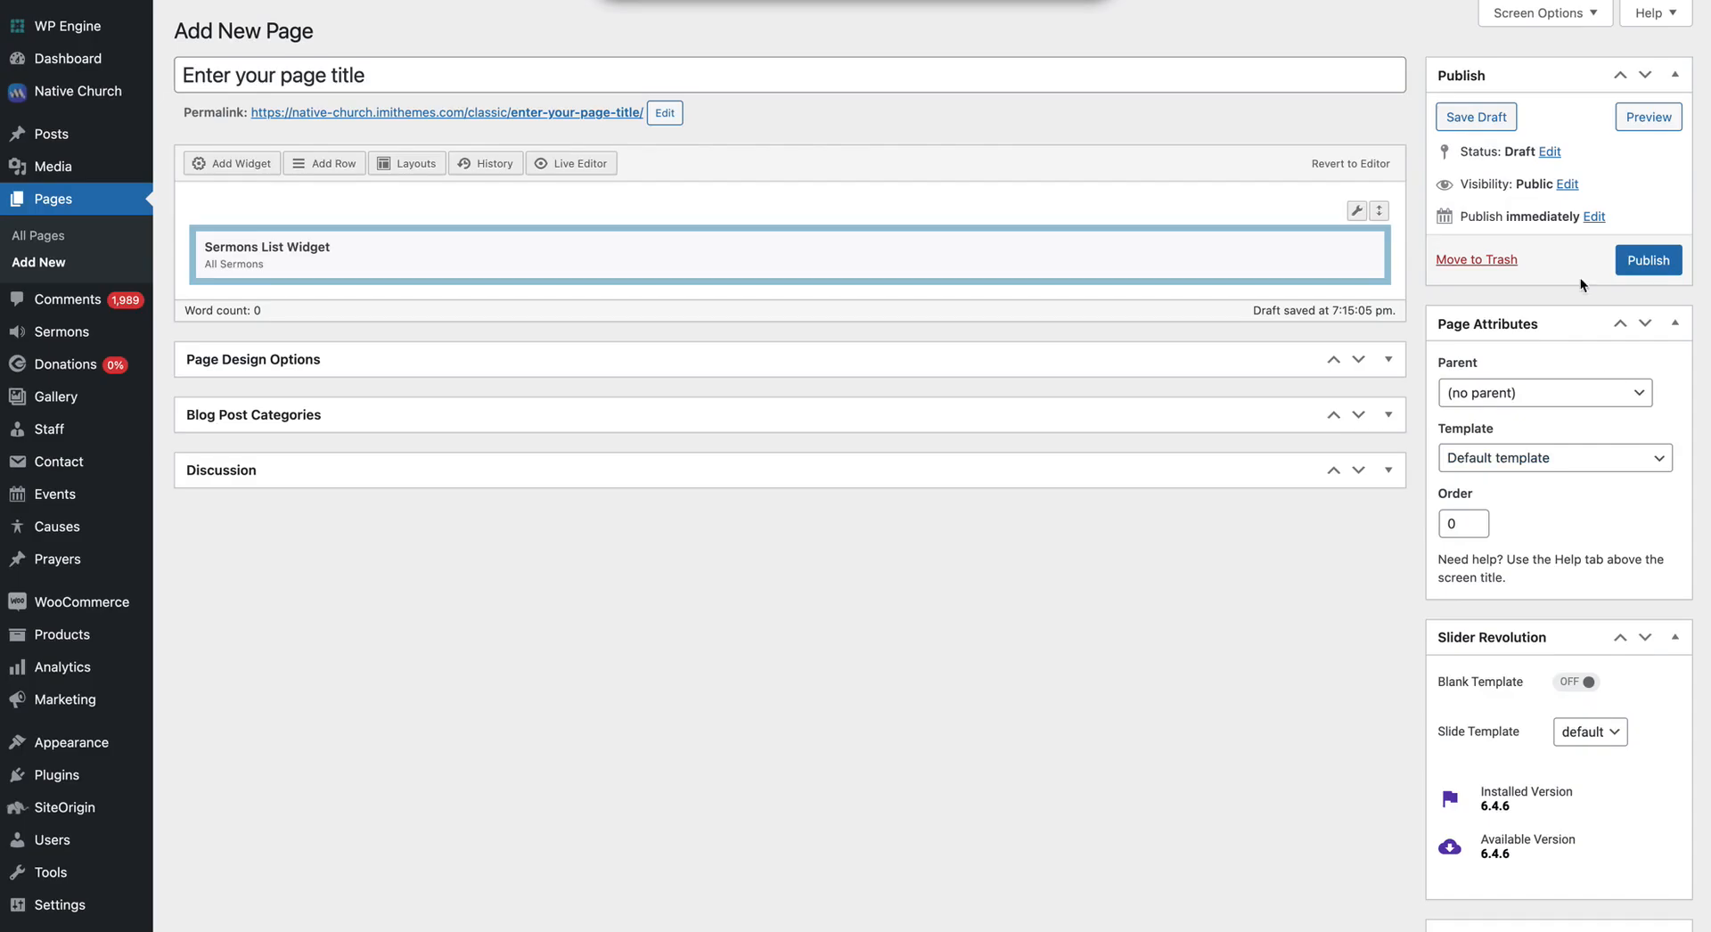
Preview the page and look through the sermons in their grid layout.
{"action": "left_click", "coordinate": [1648, 118]}
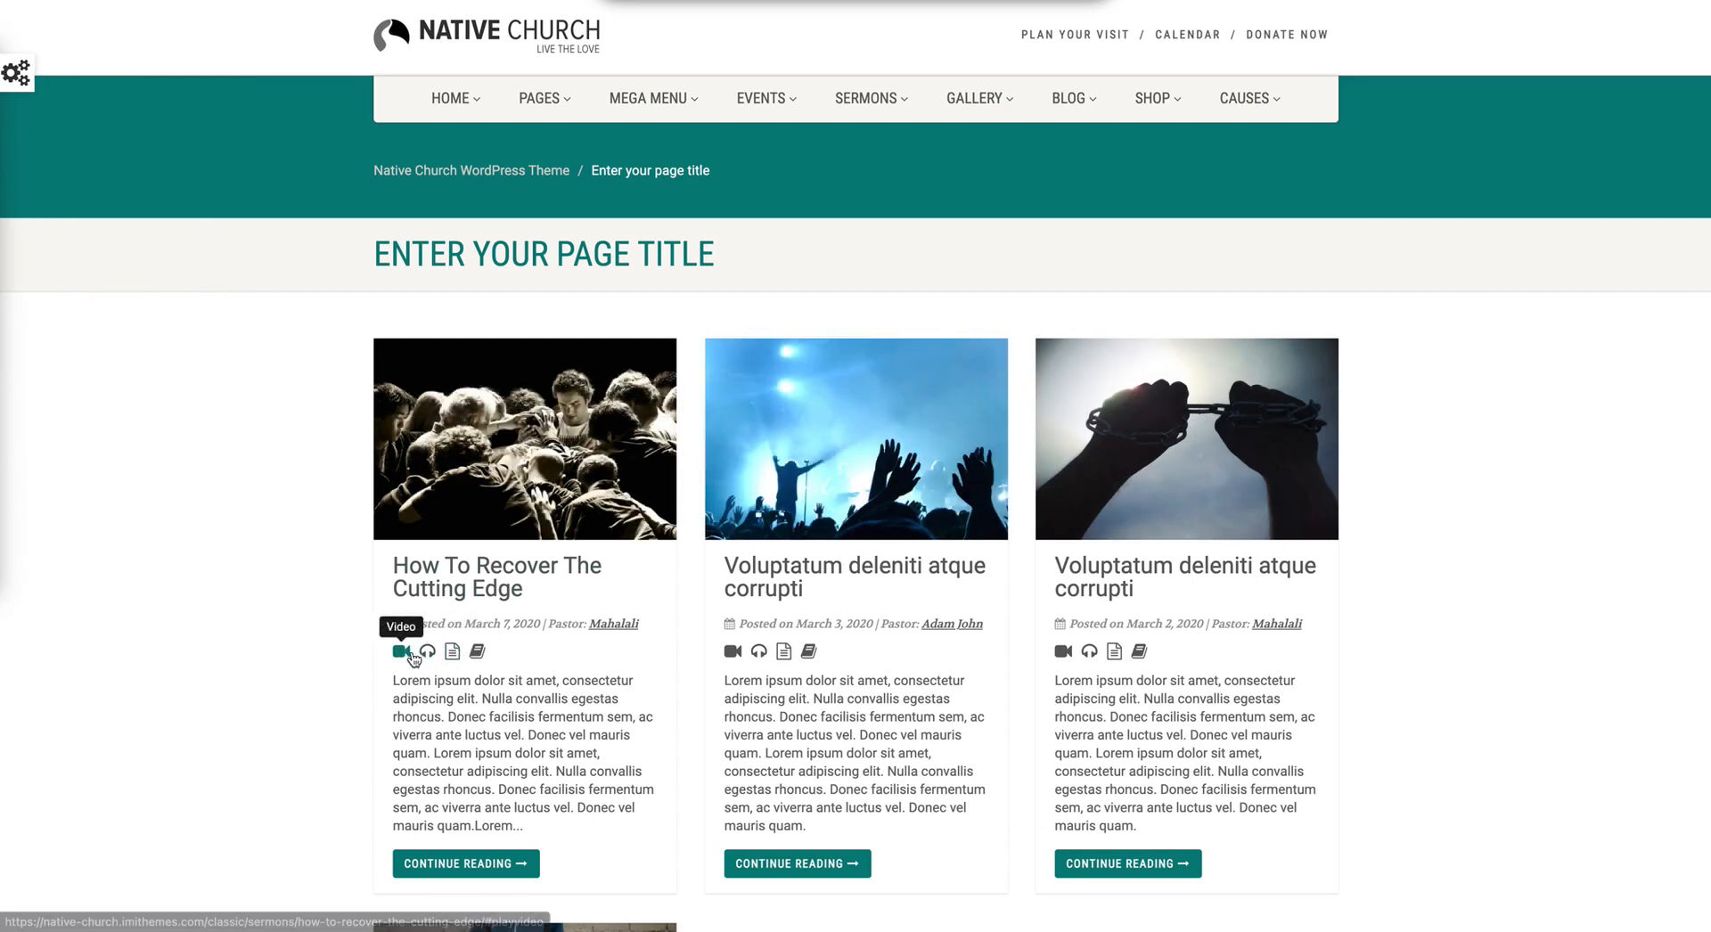
{"action": "scroll", "coordinate": [560, 650], "scroll_direction": "down", "scroll_amount": 4}
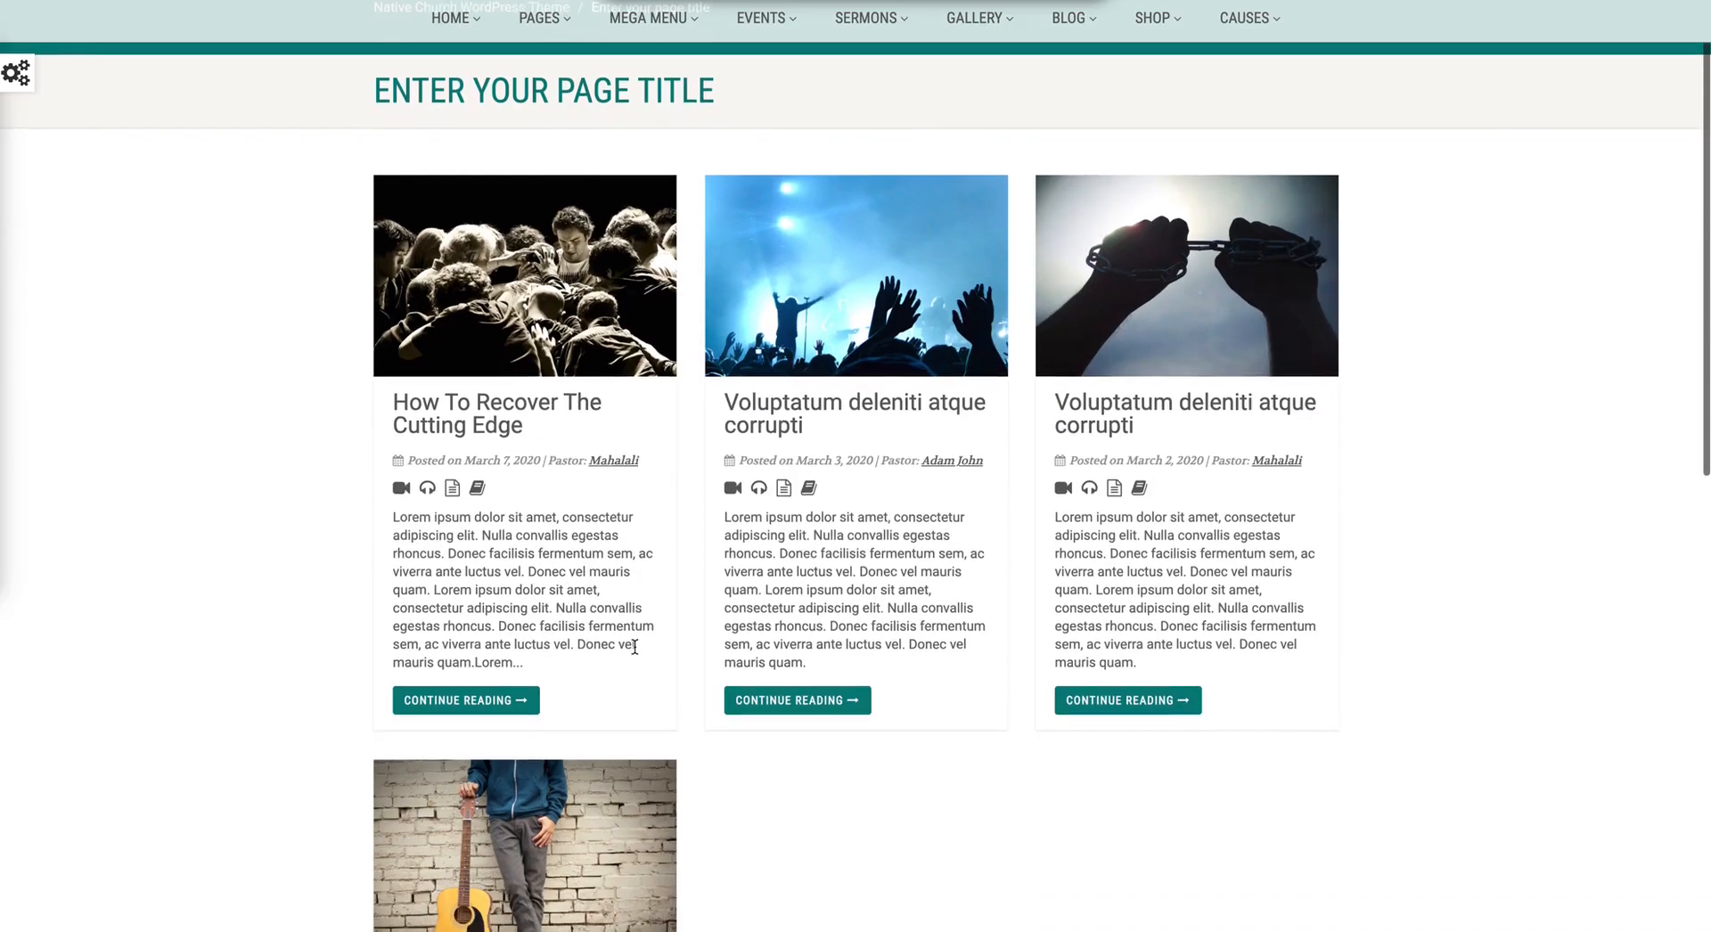
{"action": "scroll", "coordinate": [635, 645], "scroll_direction": "up", "scroll_amount": 4}
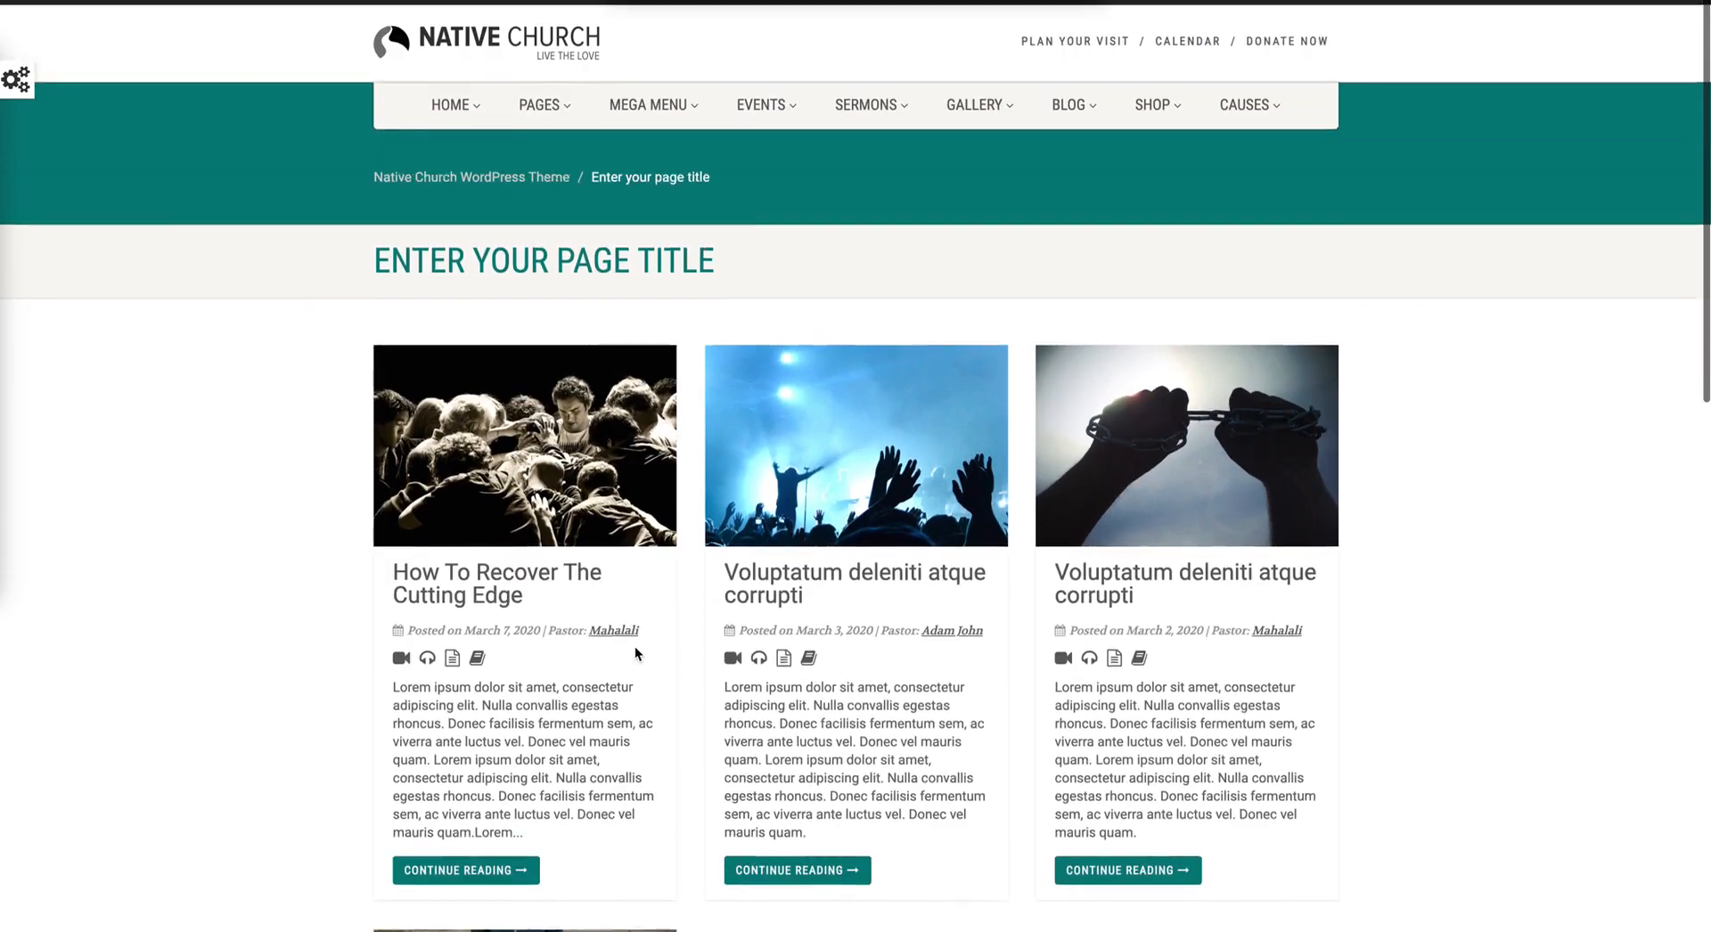